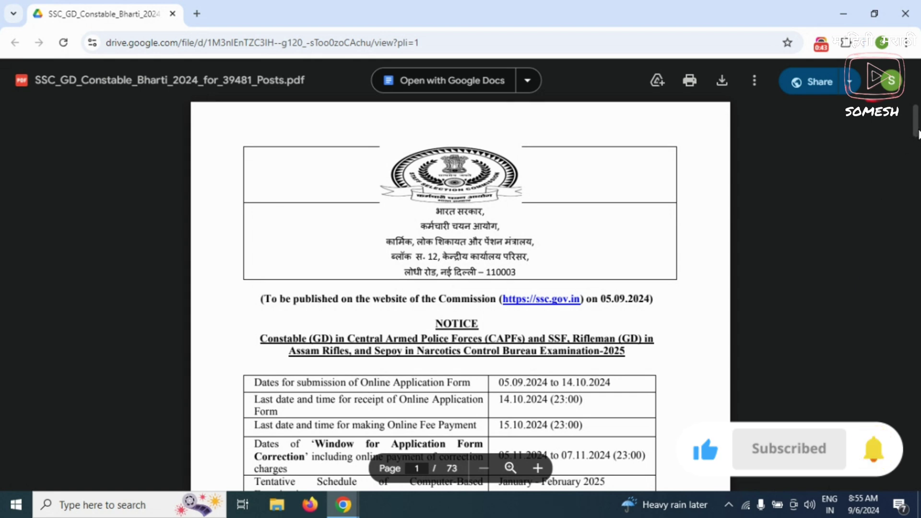
Step: Scroll the notice PDF to the physical efficiency test's Race time-limit table
scroll(918, 138, "down", 6)
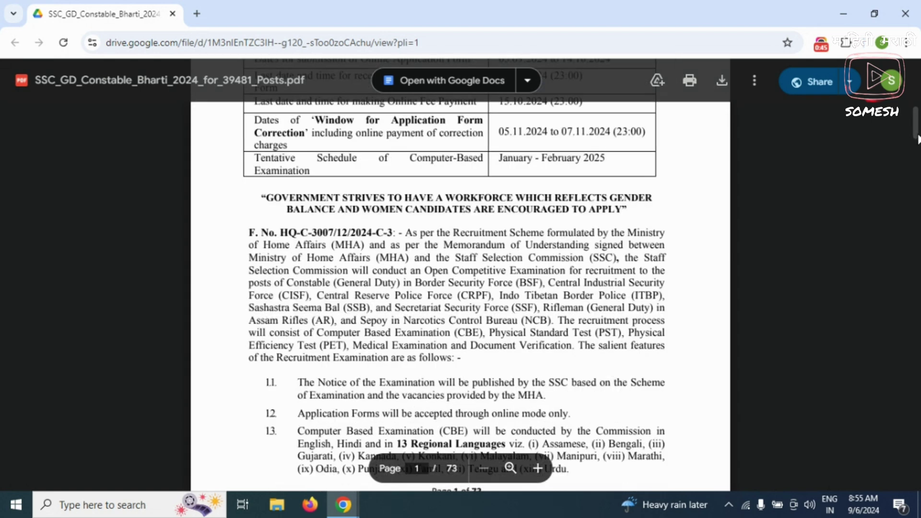
scroll(918, 137, "up", 9)
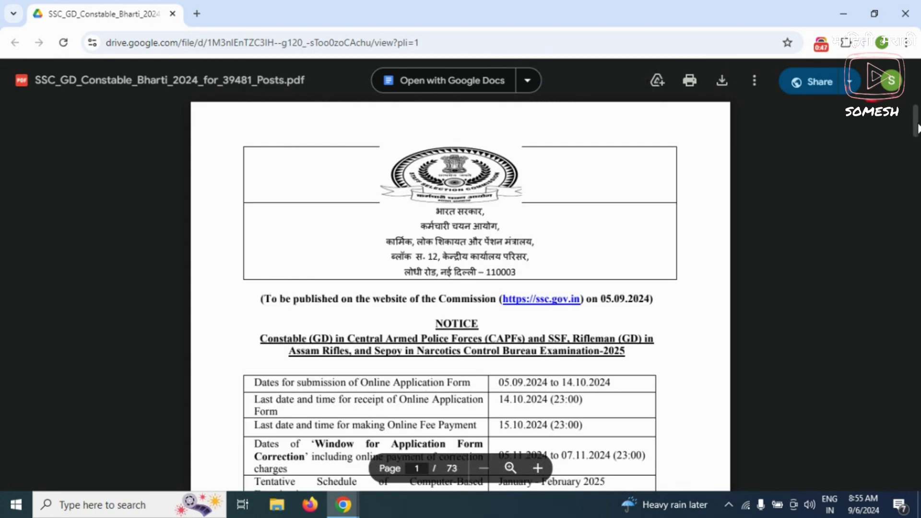
scroll(917, 131, "down", 3)
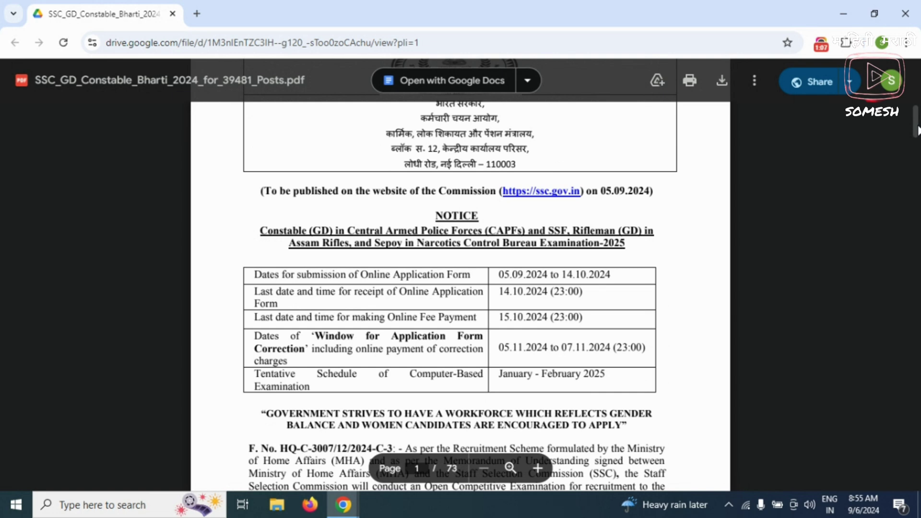
left_click_drag(918, 129, 917, 134)
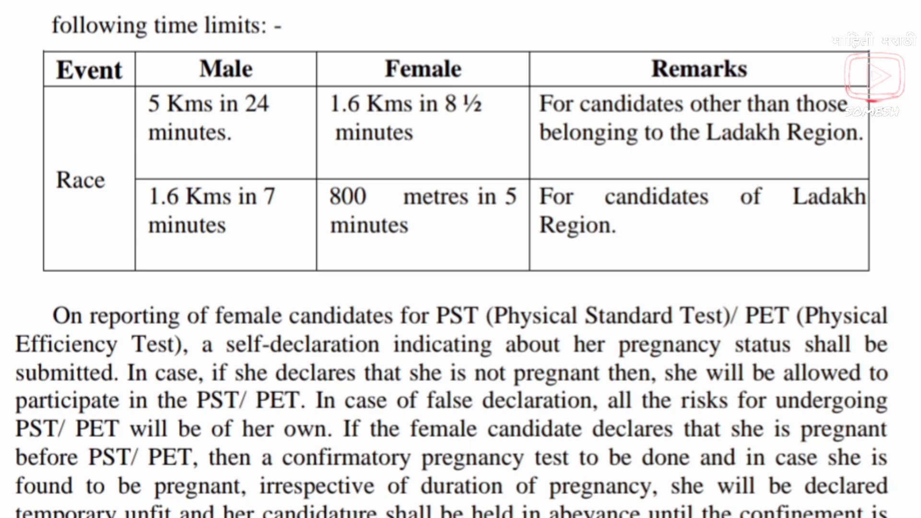
Step: Search Google for 'ssc.gov.in login' and open the SSC 'Login to your Account' page
key("Down")
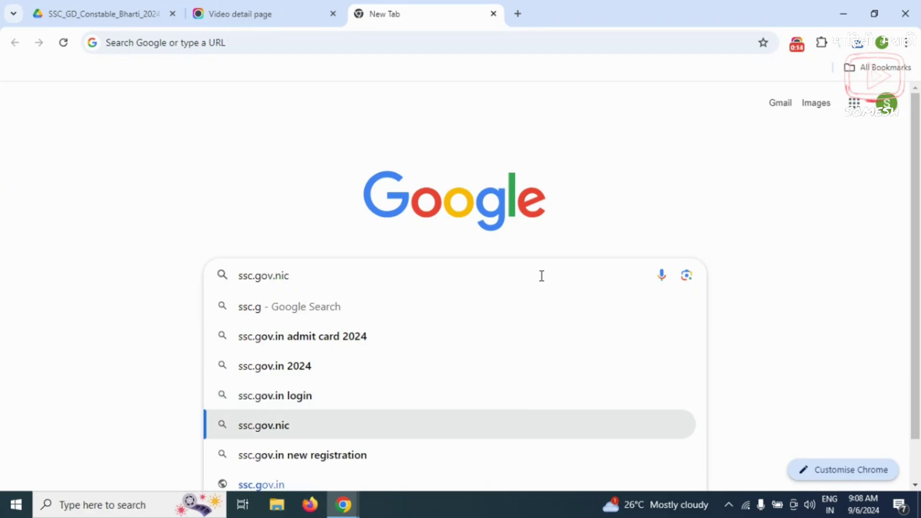
key("Up")
key("Up")
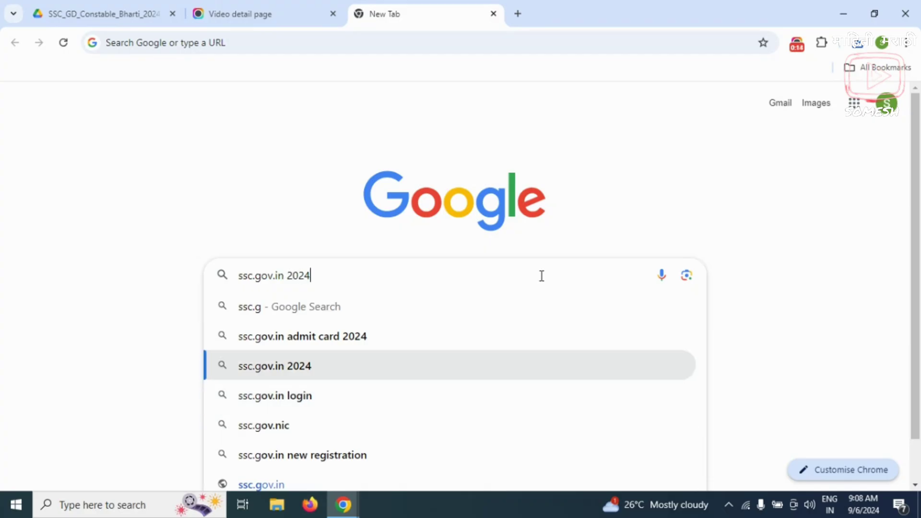
key("Down")
key("Down")
key("Up")
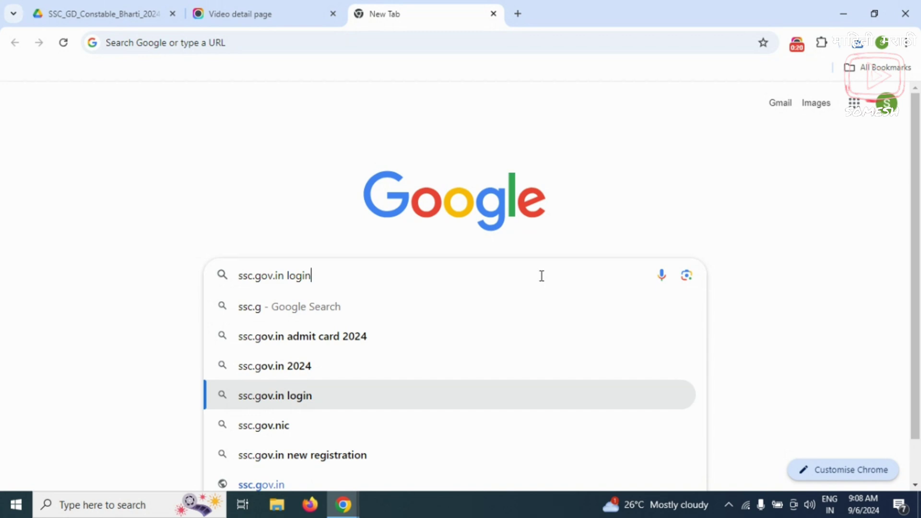
key("Return")
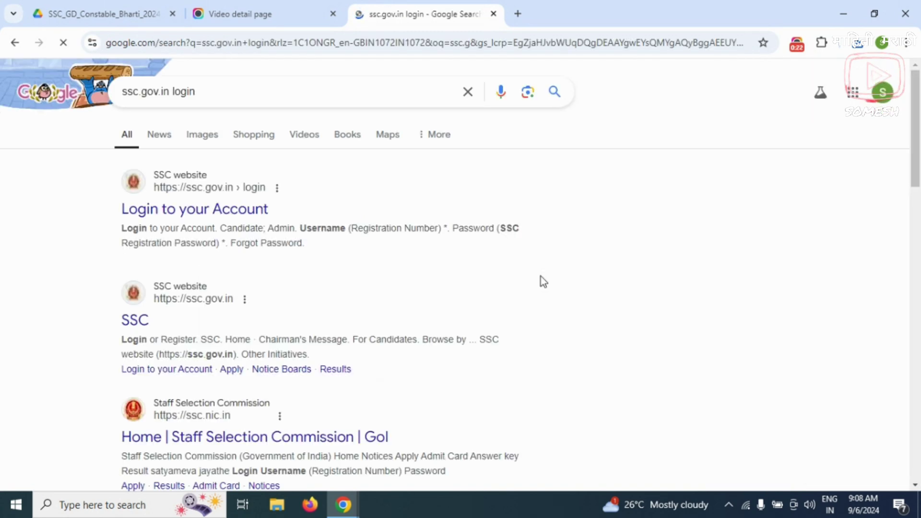
left_click(241, 214)
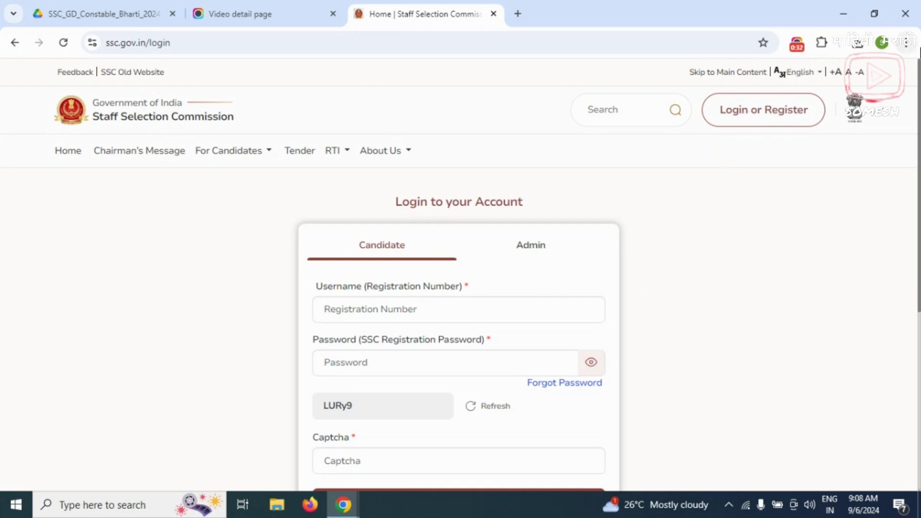
Step: Choose Register Now instead of logging in and continue into the One Time Registration form
scroll(920, 221, "down", 4)
scroll(920, 221, "up", 1)
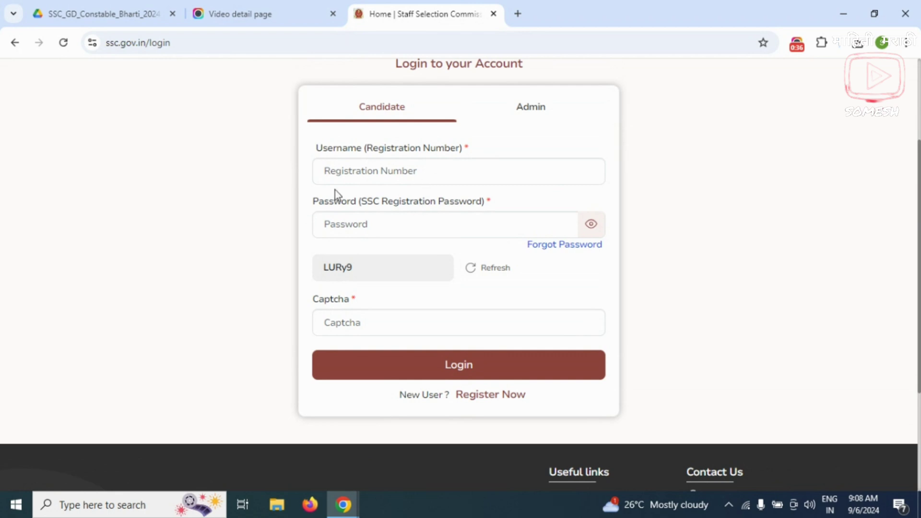
left_click(381, 171)
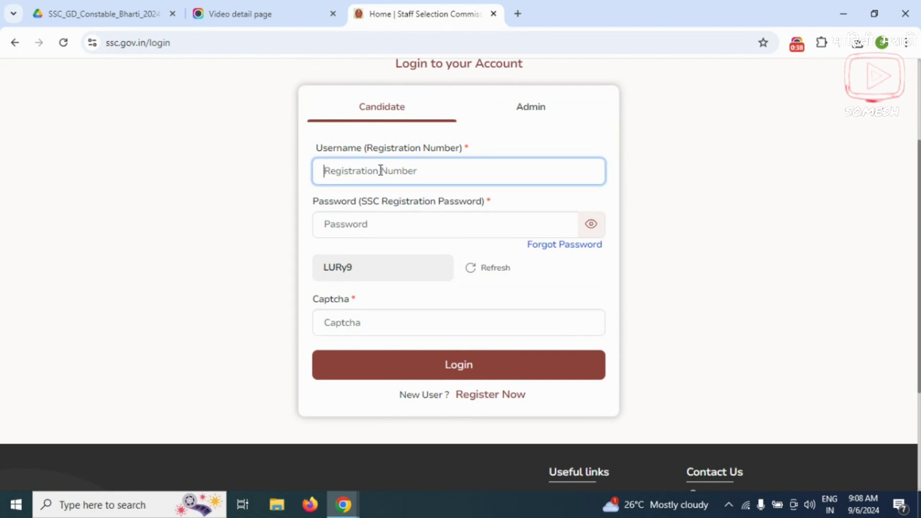
left_click(366, 224)
left_click(369, 338)
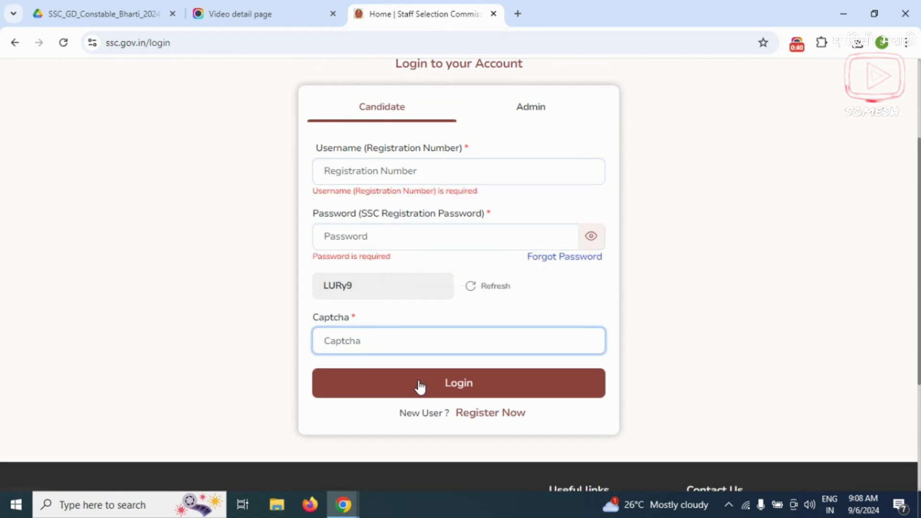
left_click(497, 418)
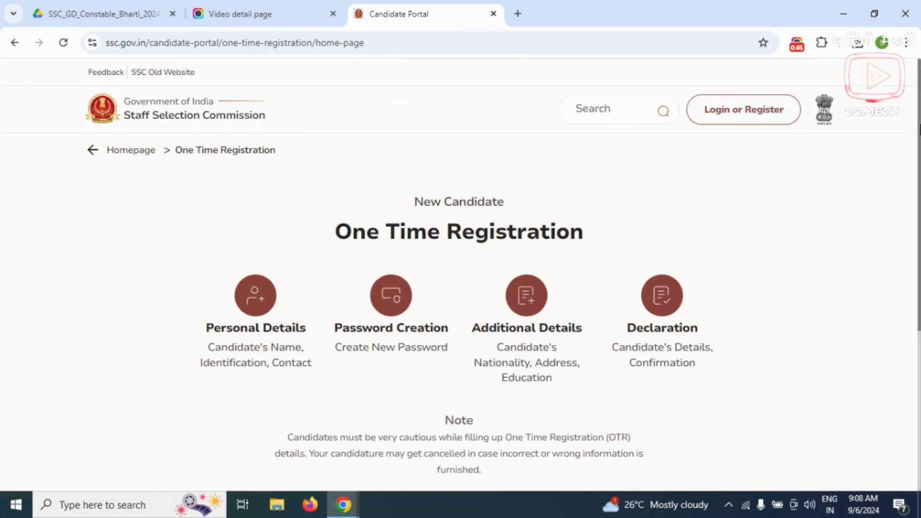
scroll(646, 235, "down", 4)
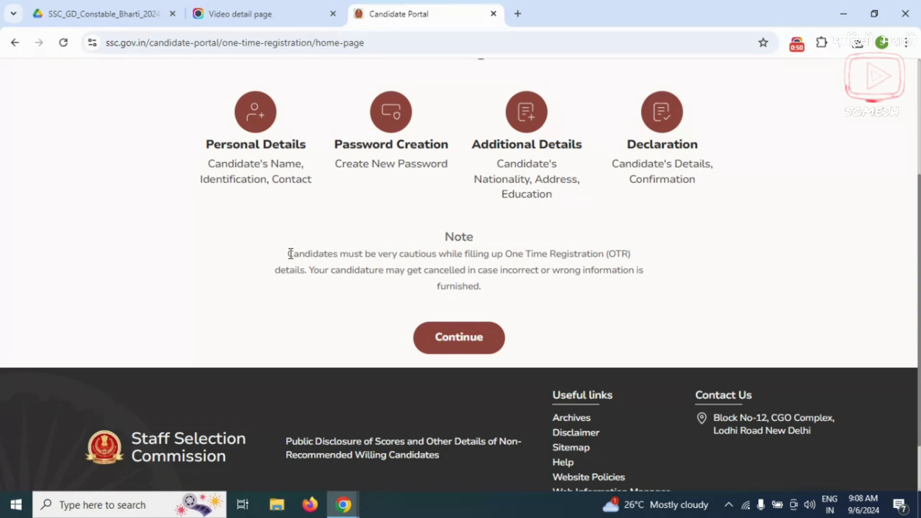
left_click(456, 335)
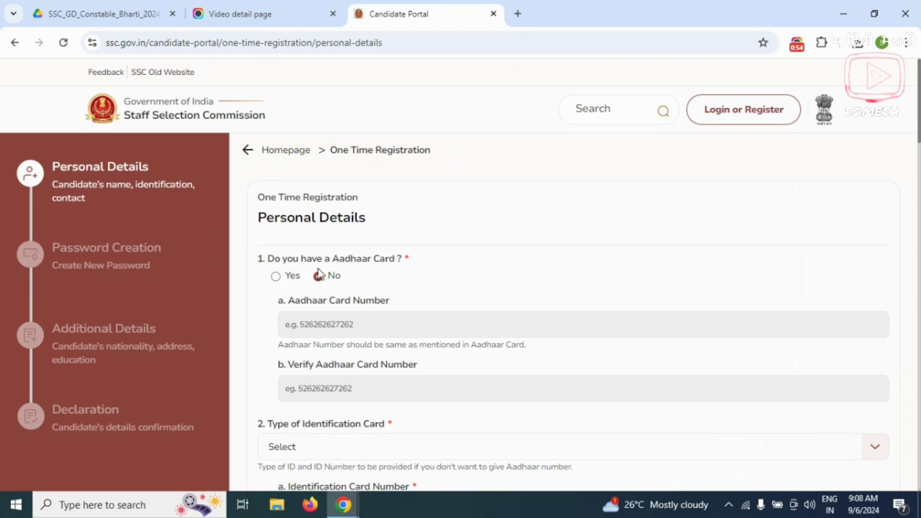
Step: Try answering No to Aadhaar with Pan Card as the identification card type
scroll(528, 288, "down", 1)
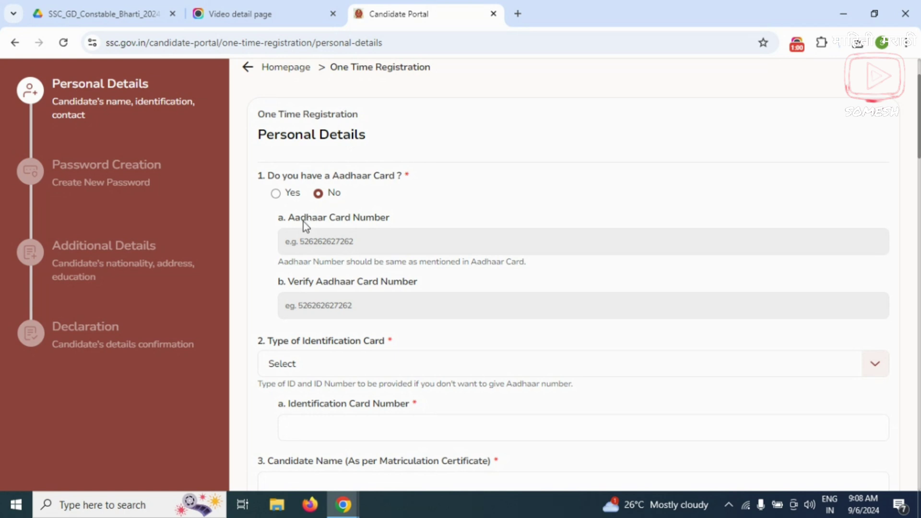
left_click(275, 194)
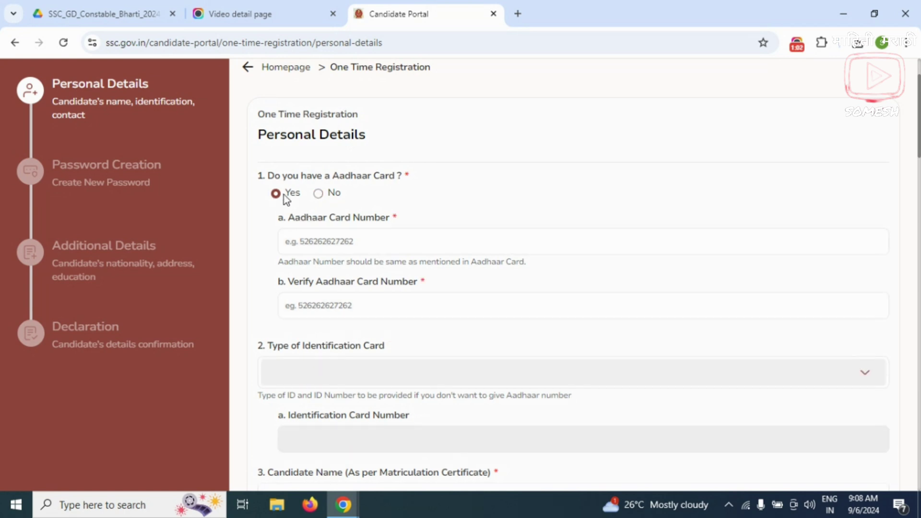
left_click(318, 194)
left_click(358, 367)
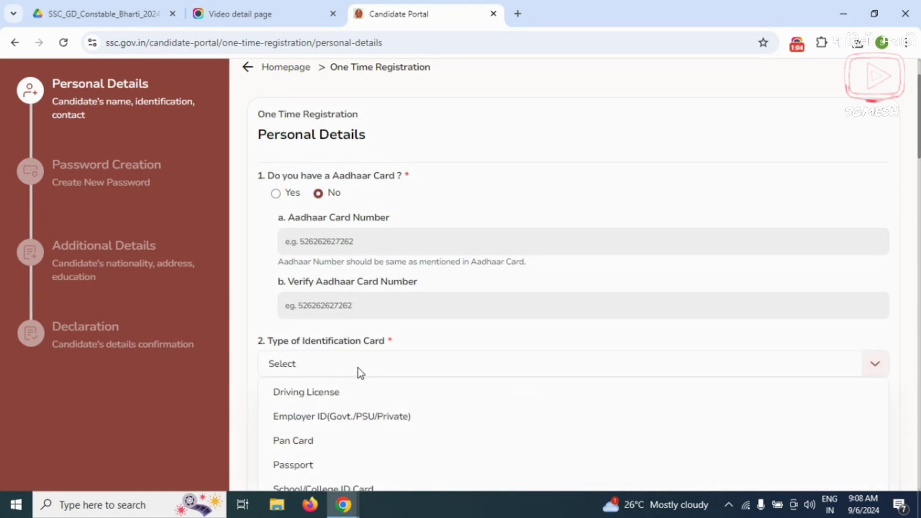
left_click(359, 434)
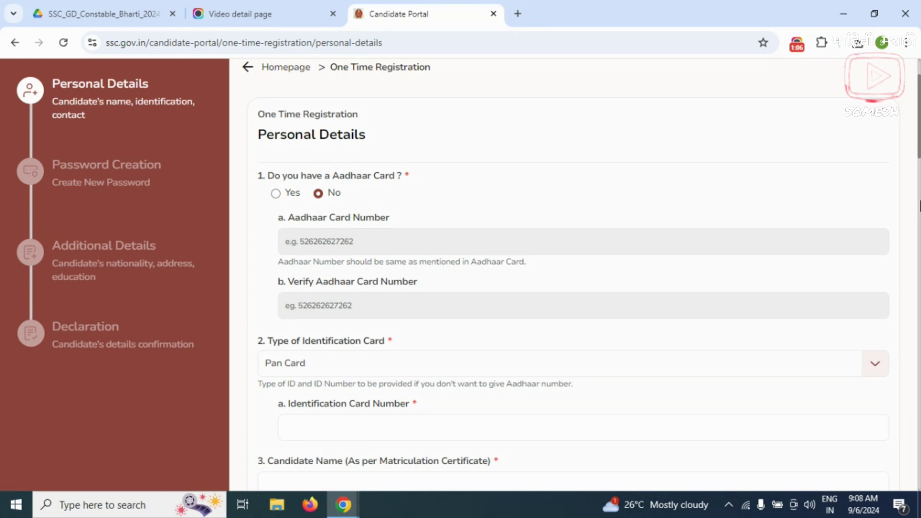
scroll(919, 124, "down", 3)
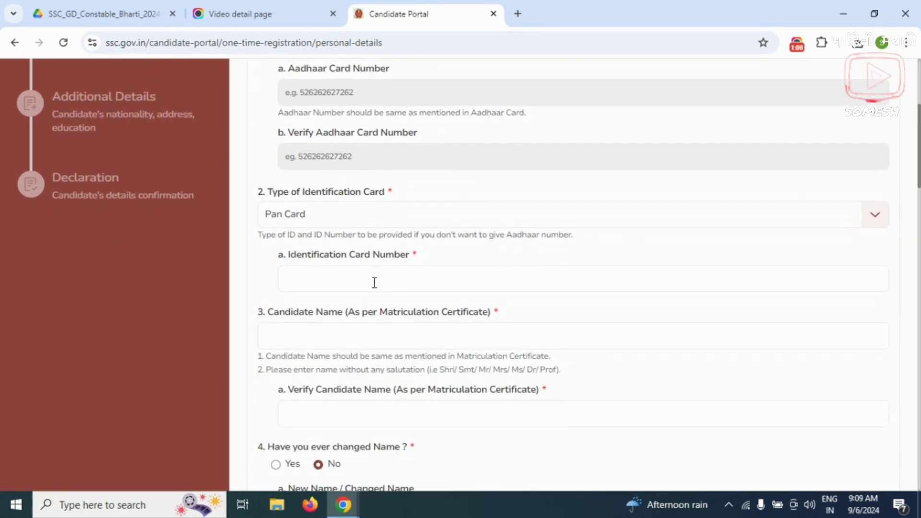
left_click(375, 283)
Step: Switch the Aadhaar answer to Yes and visit the Aadhaar number and verify fields
scroll(375, 283, "down", 1)
scroll(366, 276, "up", 4)
scroll(360, 272, "down", 15)
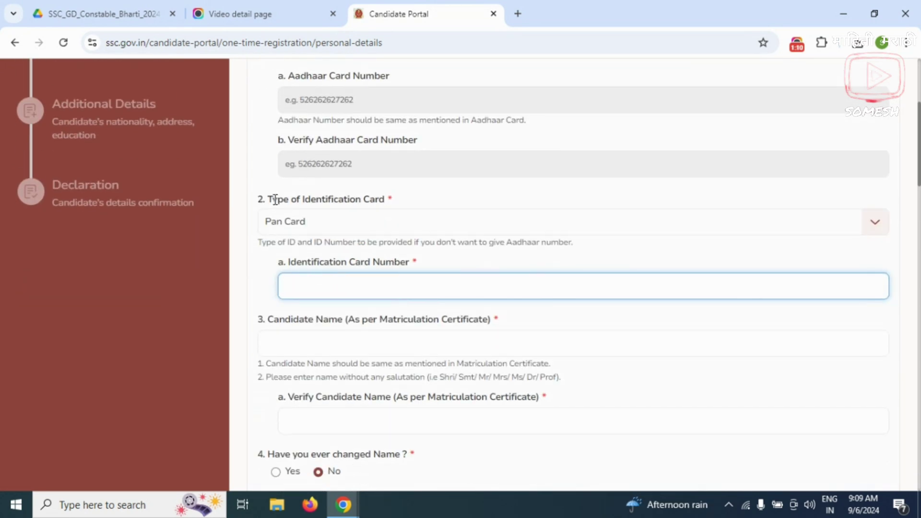
scroll(919, 262, "up", 15)
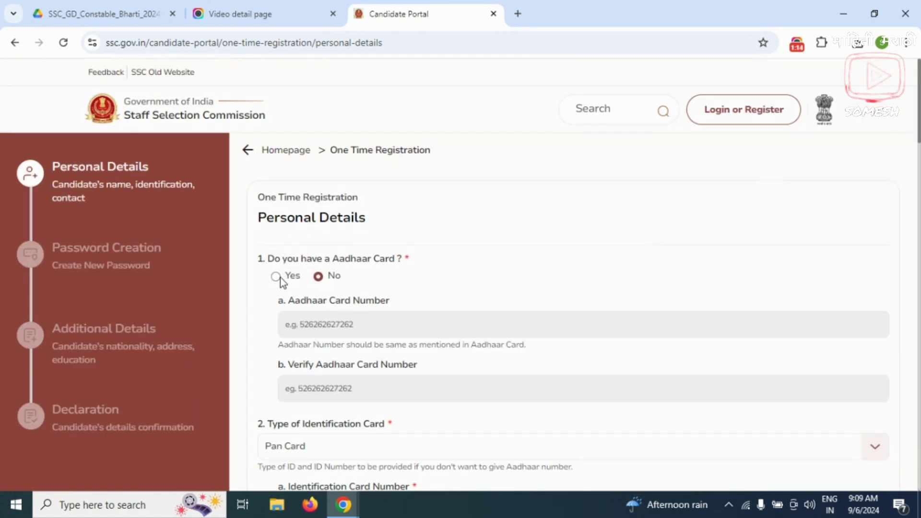
left_click(278, 278)
left_click(337, 326)
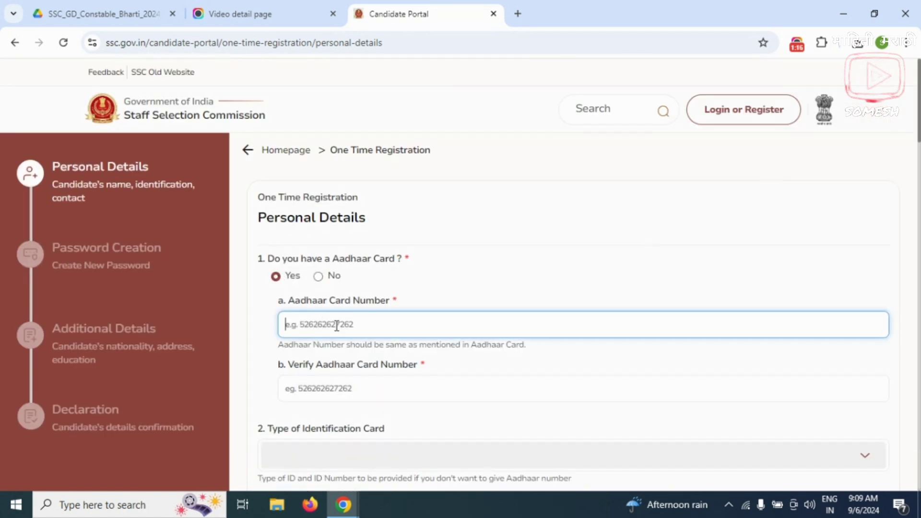
left_click(348, 386)
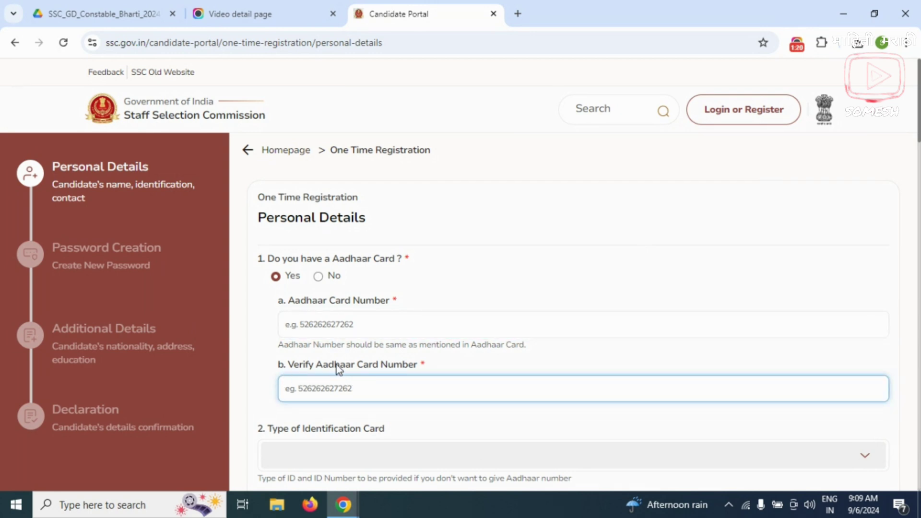
scroll(461, 273, "down", 2)
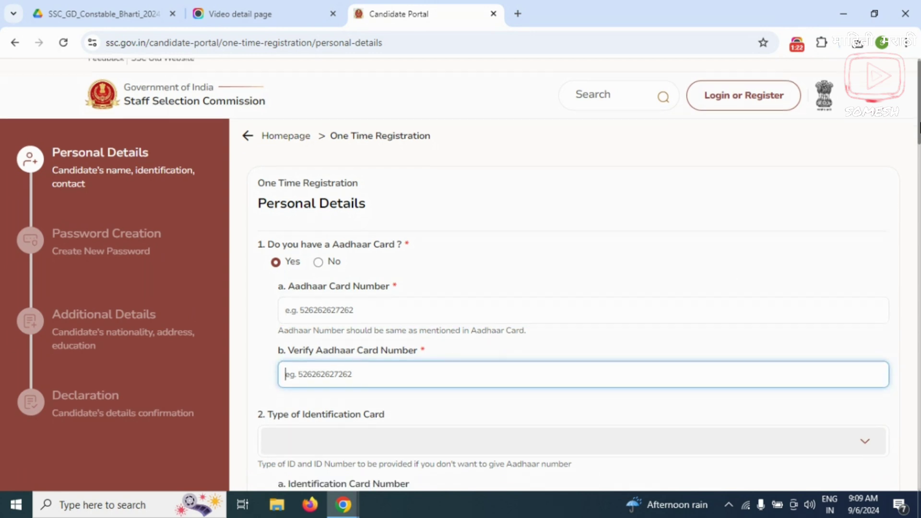
scroll(667, 228, "down", 5)
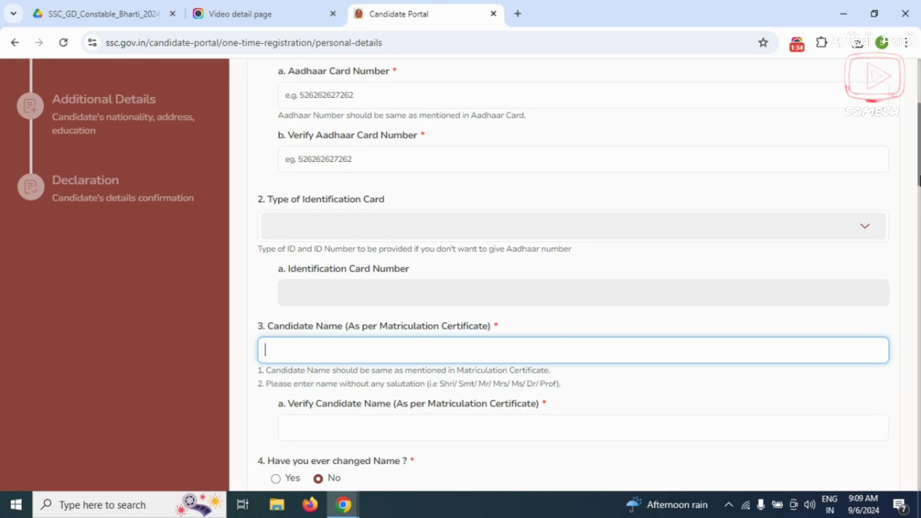
Step: Answer No to 'Have you ever changed Name' after briefly trying Yes
left_click_drag(920, 163, 920, 221)
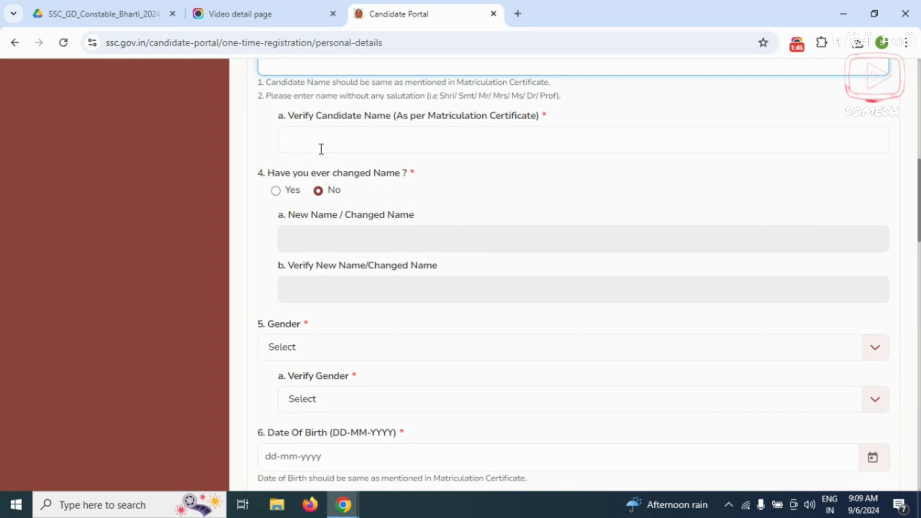
left_click(277, 191)
left_click(315, 242)
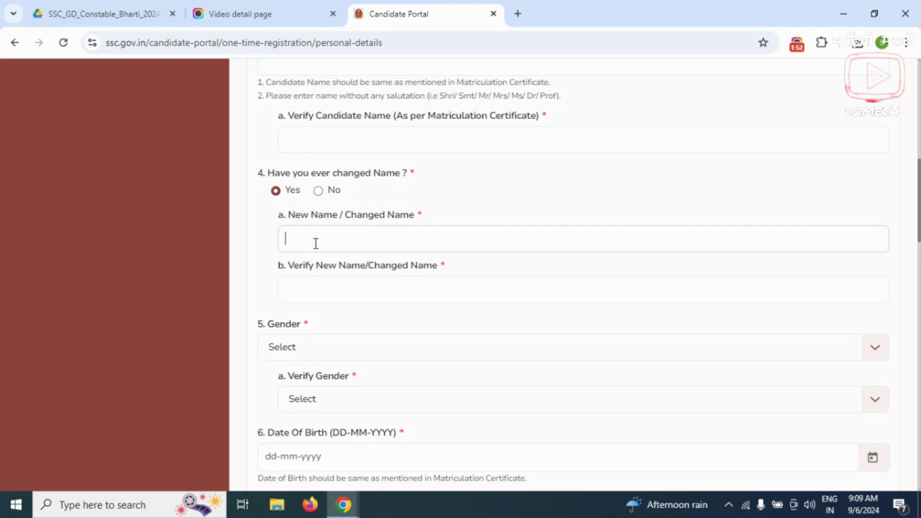
left_click(319, 191)
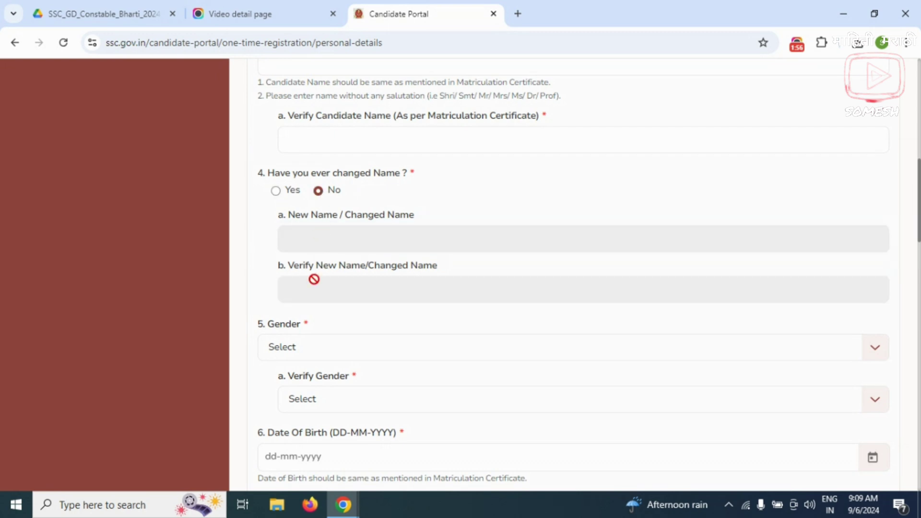
Step: Set both Gender and Verify Gender to Male
left_click(313, 346)
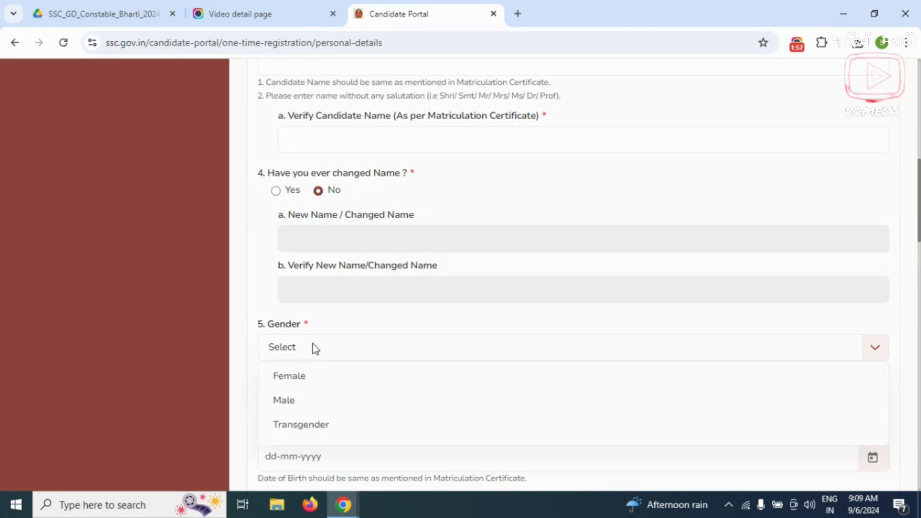
left_click(309, 406)
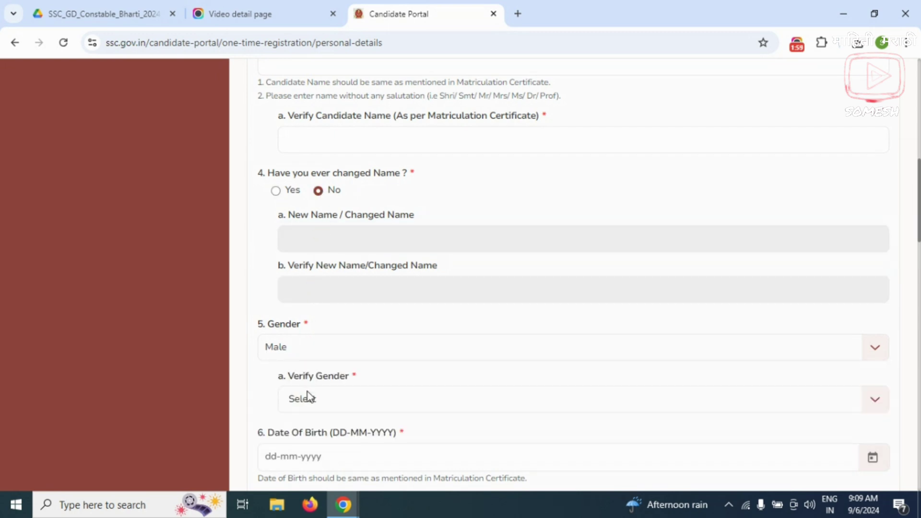
left_click(358, 405)
left_click(356, 453)
left_click_drag(919, 204, 919, 269)
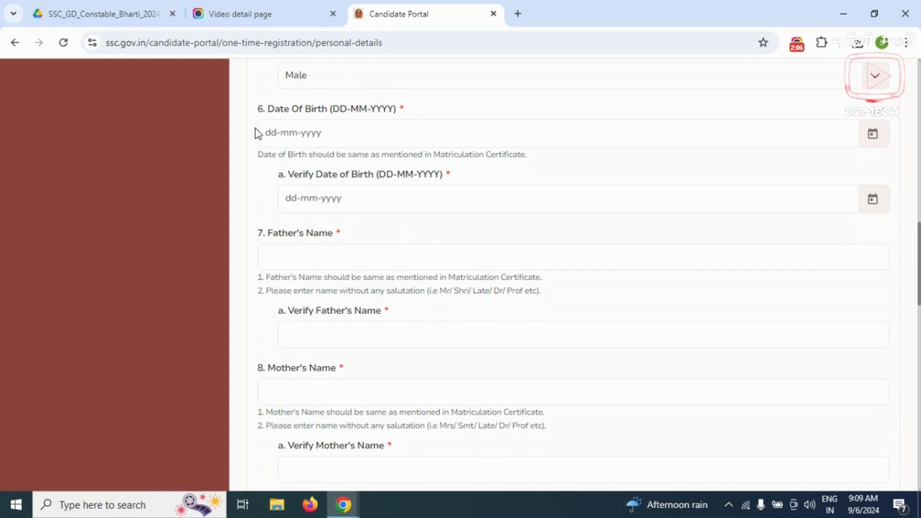
Step: Pick 1 January 2000 as the Date of Birth in the calendar
left_click(873, 135)
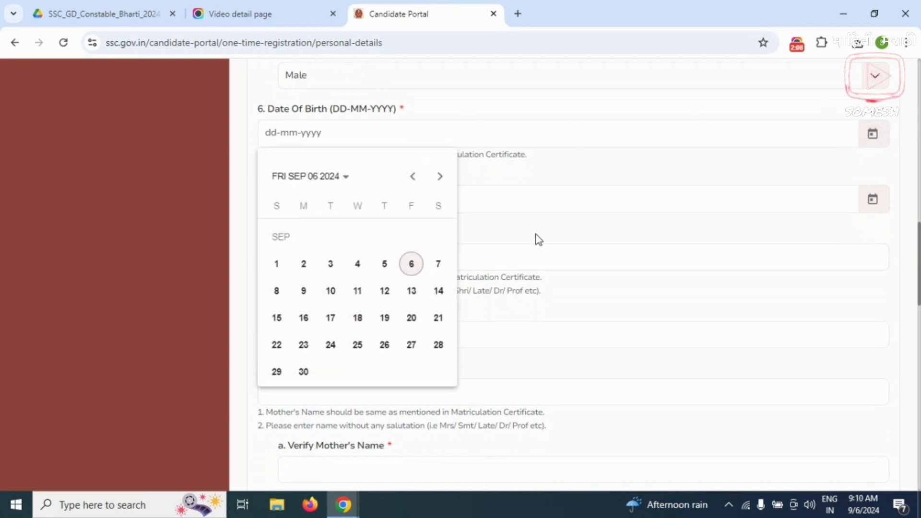
left_click(343, 180)
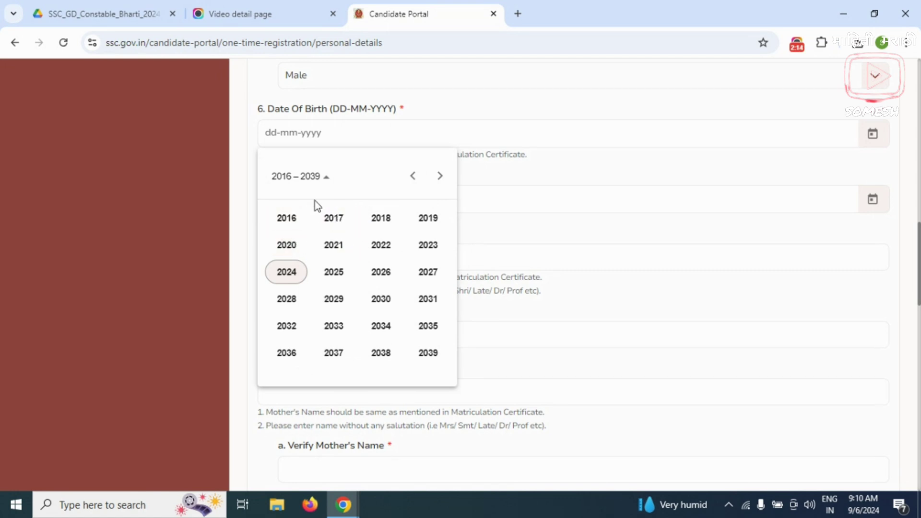
left_click(412, 178)
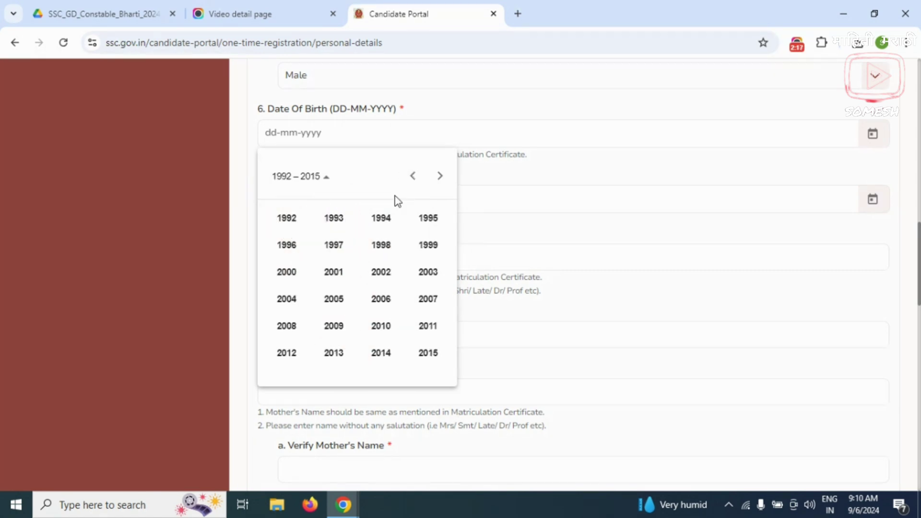
left_click(294, 277)
left_click(297, 254)
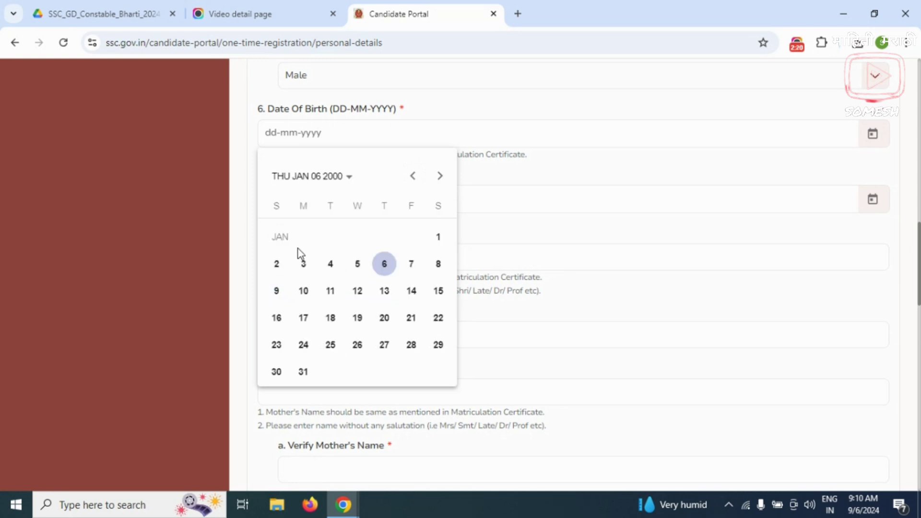
left_click(438, 237)
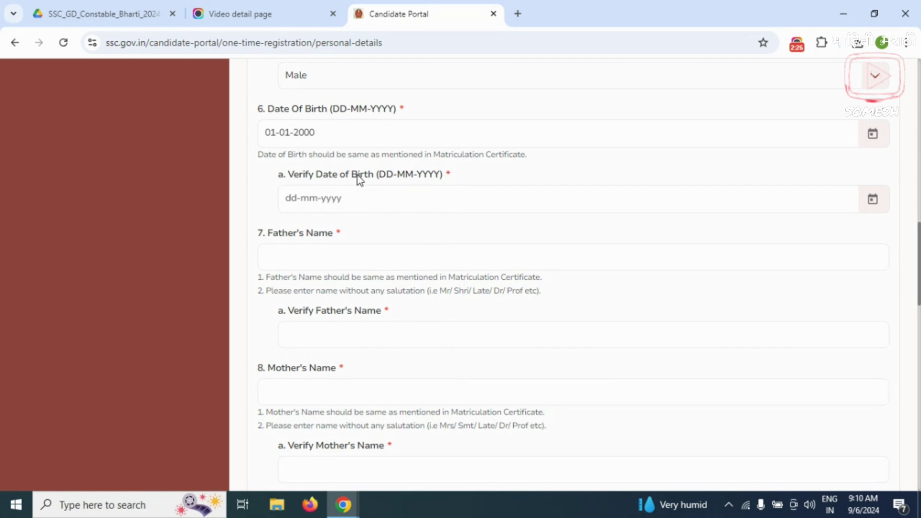
Step: Go through the Father's Name, Mother's Name and their verify fields
left_click(355, 258)
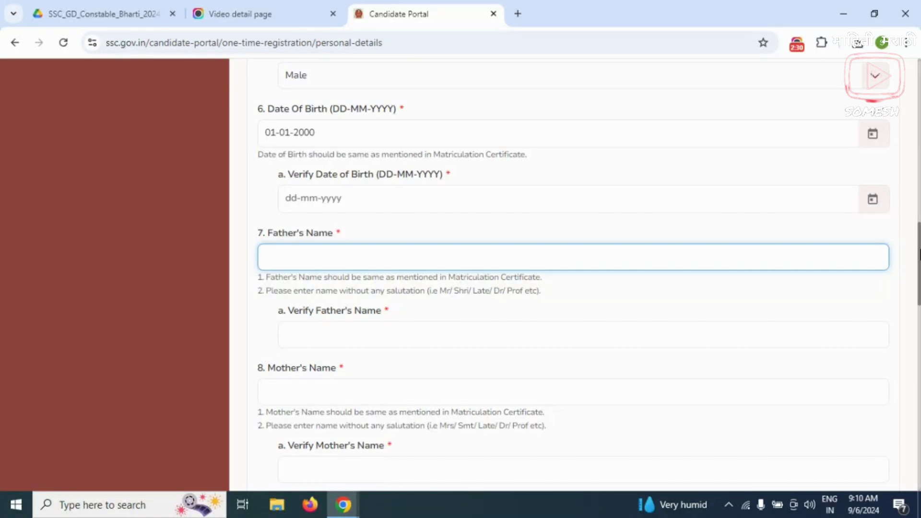
scroll(919, 254, "down", 2)
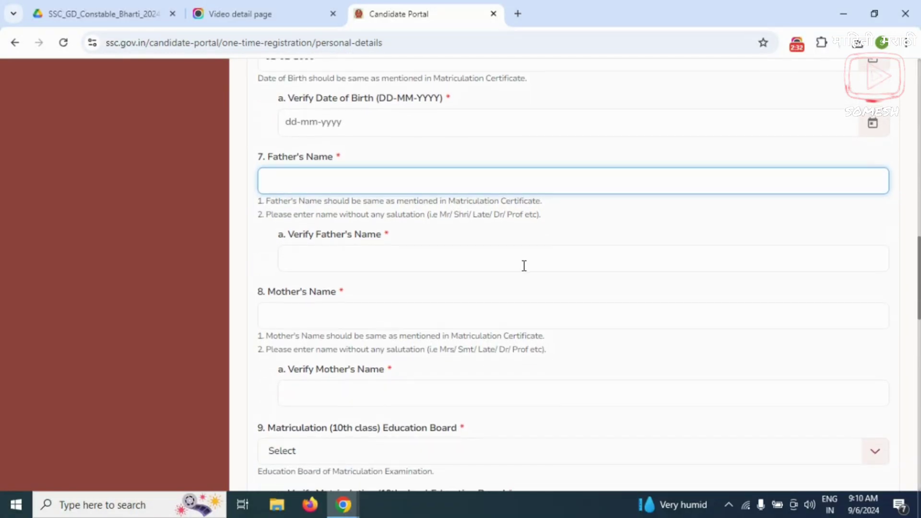
left_click(499, 274)
left_click(499, 260)
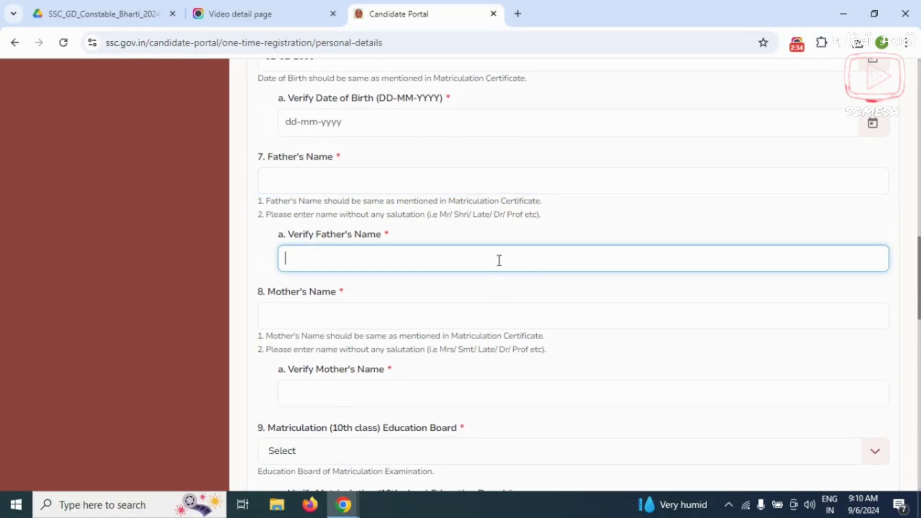
scroll(920, 266, "down", 1)
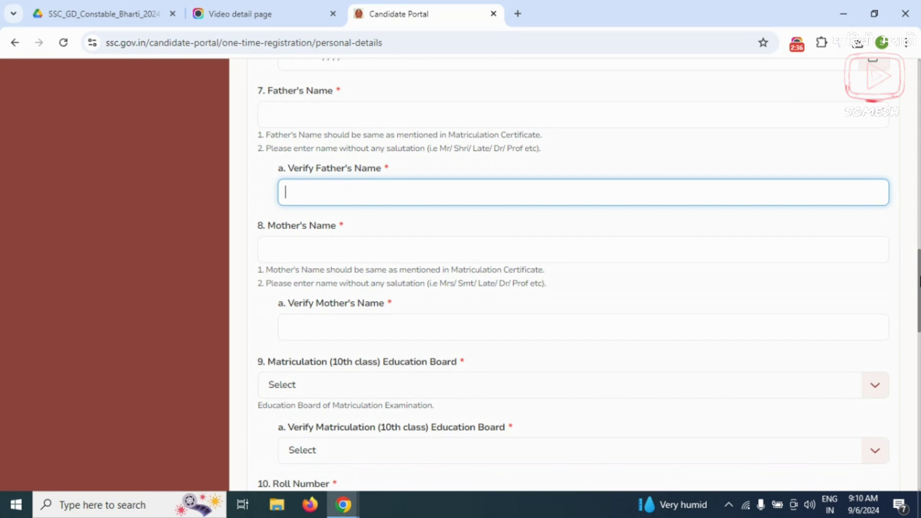
scroll(574, 286, "down", 1)
left_click(360, 226)
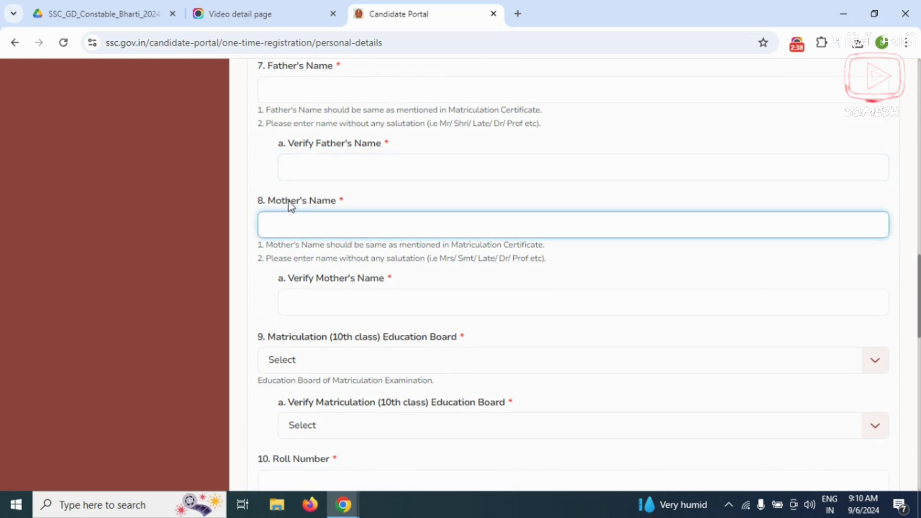
left_click_drag(291, 201, 335, 212)
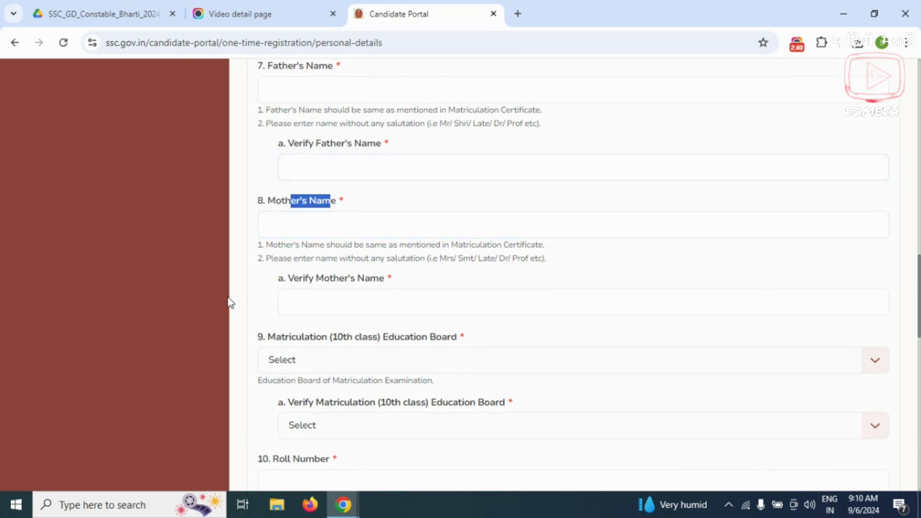
left_click_drag(293, 276, 398, 281)
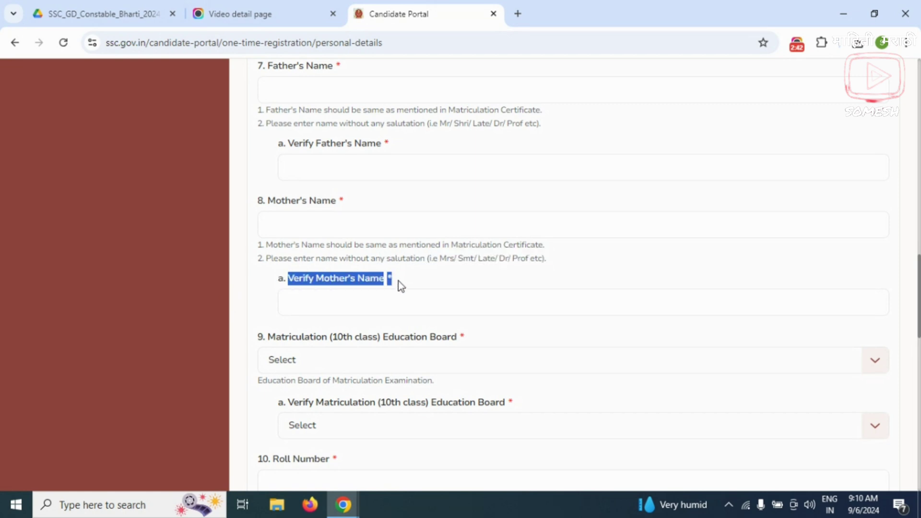
left_click(400, 308)
left_click(356, 224)
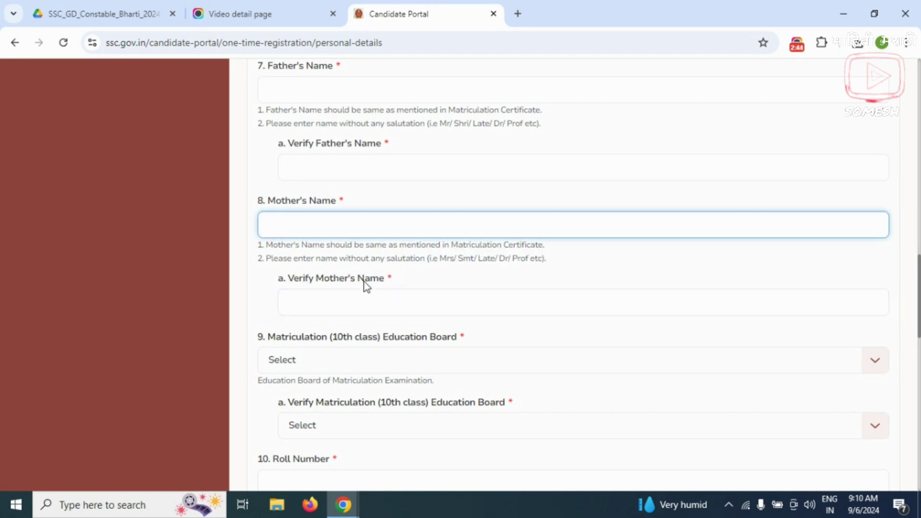
scroll(726, 323, "down", 2)
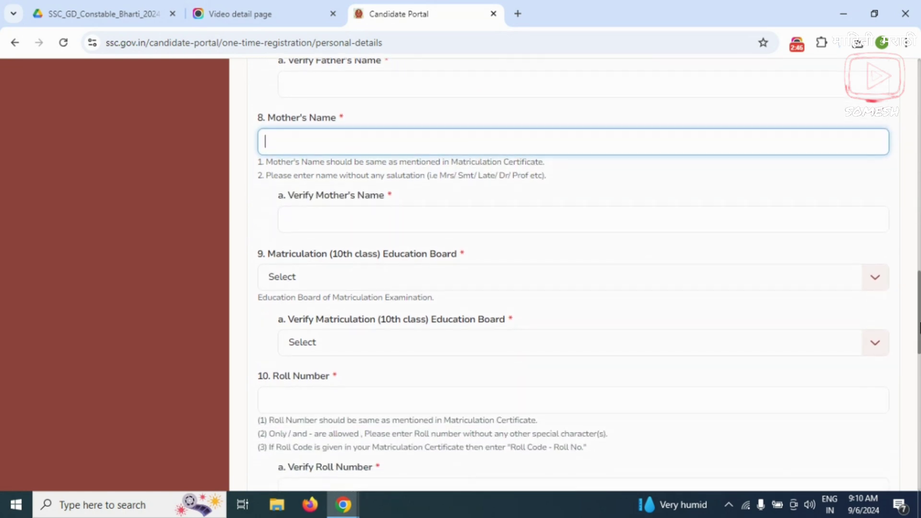
Step: Choose Maharashtra State Board in both the Education Board and Verify Education Board dropdowns
left_click(367, 249)
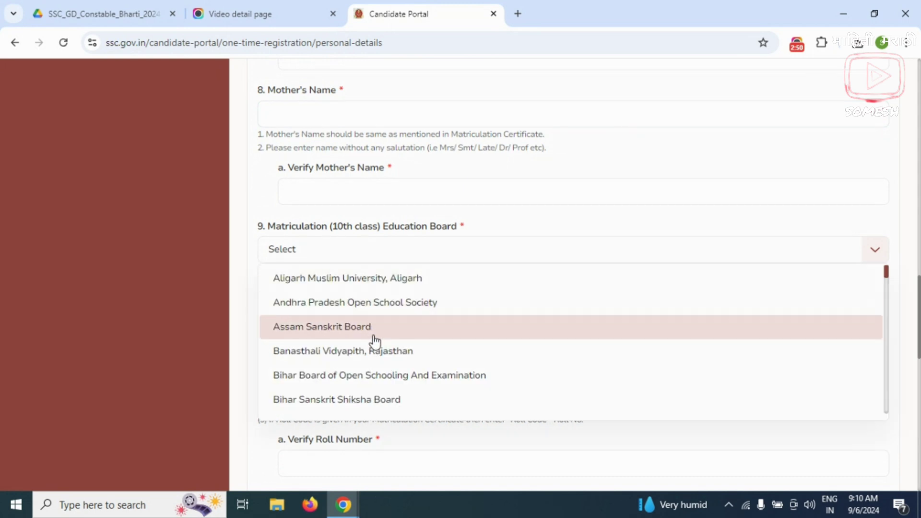
scroll(375, 342, "down", 10)
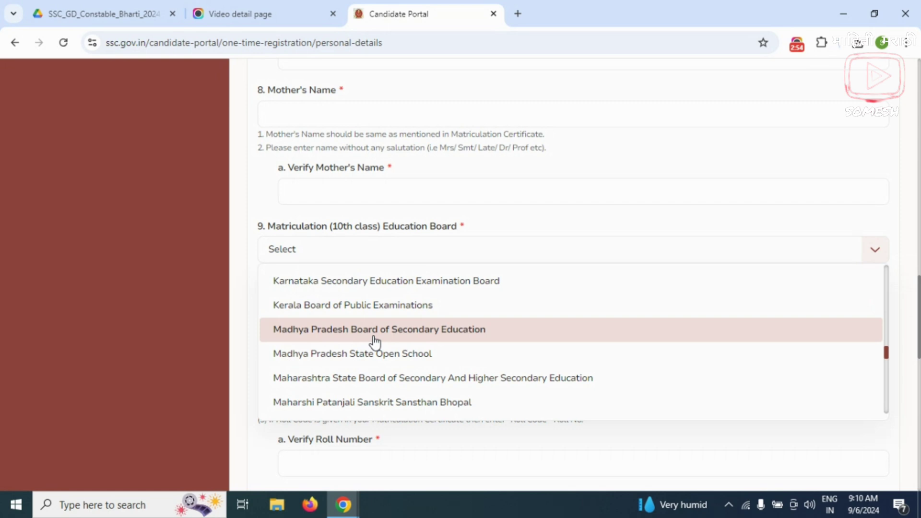
scroll(375, 343, "down", 1)
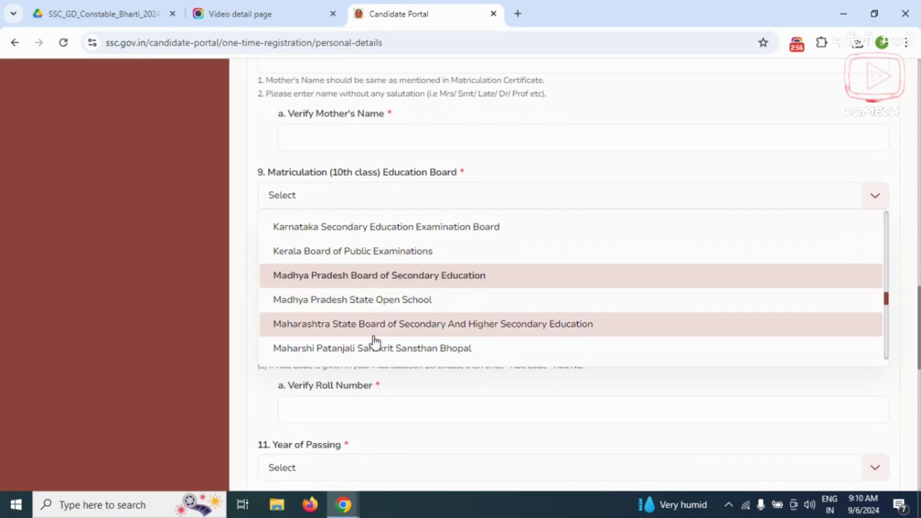
left_click(372, 330)
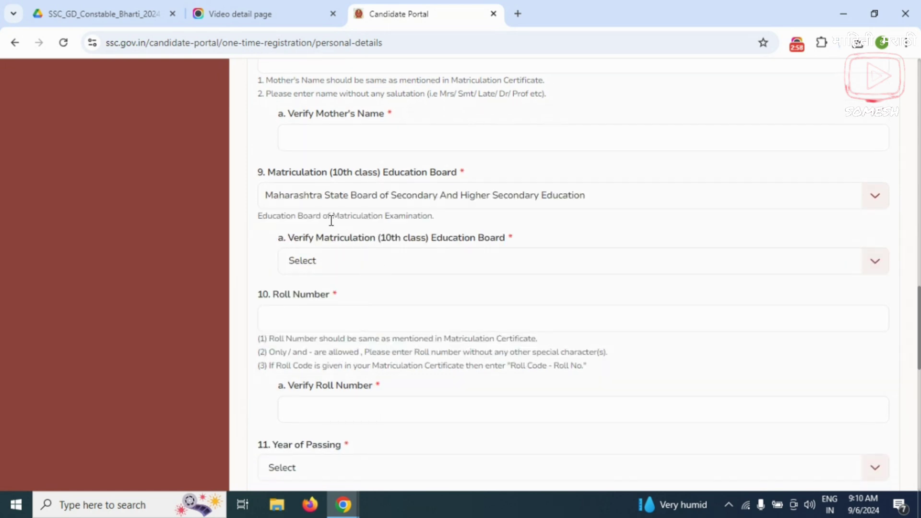
left_click(347, 266)
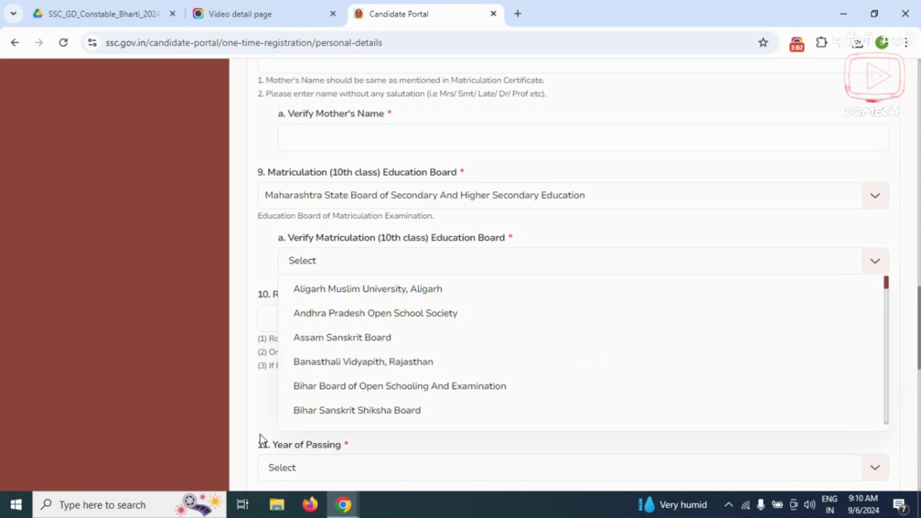
key("m")
scroll(260, 435, "down", 2)
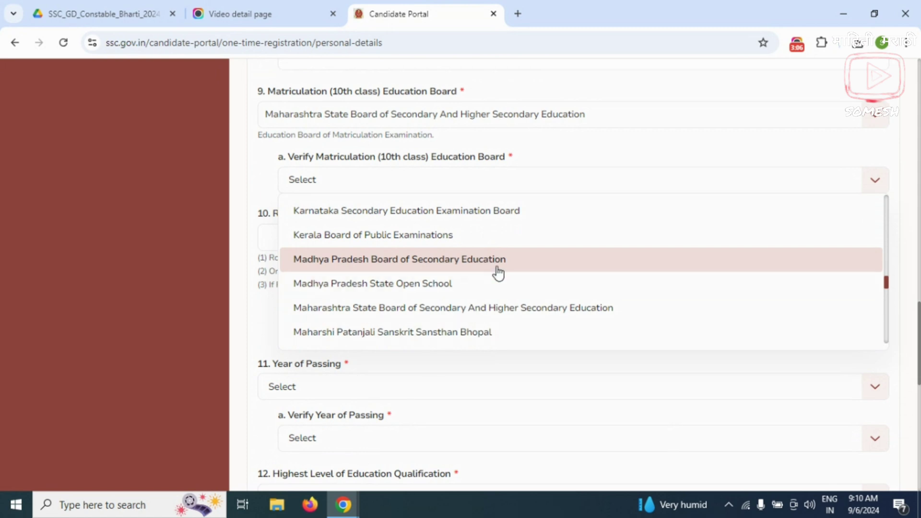
left_click(493, 312)
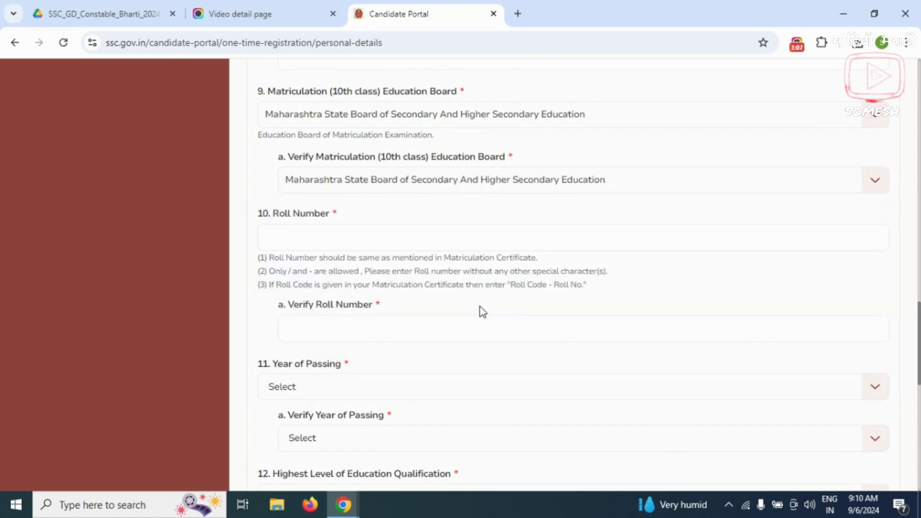
Step: Pass the roll number fields and set Year of Passing and its verify to 2021
left_click(359, 237)
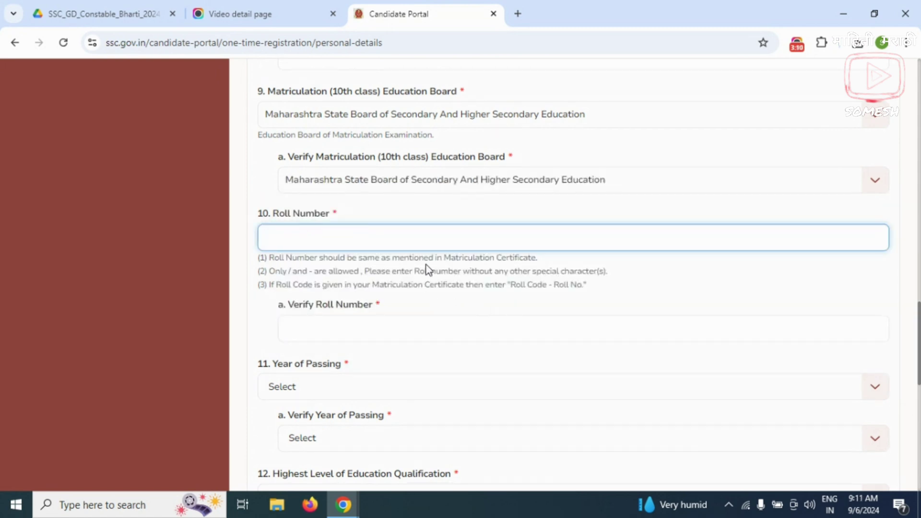
left_click(348, 329)
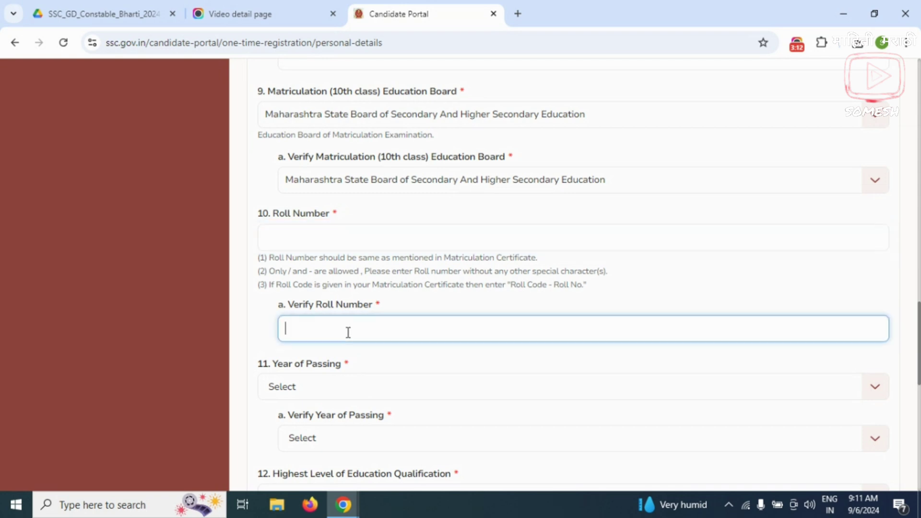
scroll(343, 324, "down", 3)
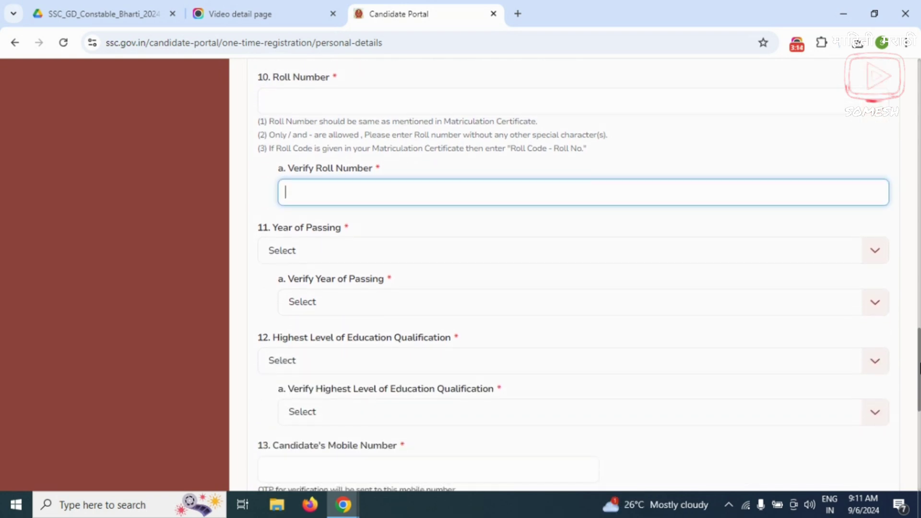
left_click(286, 219)
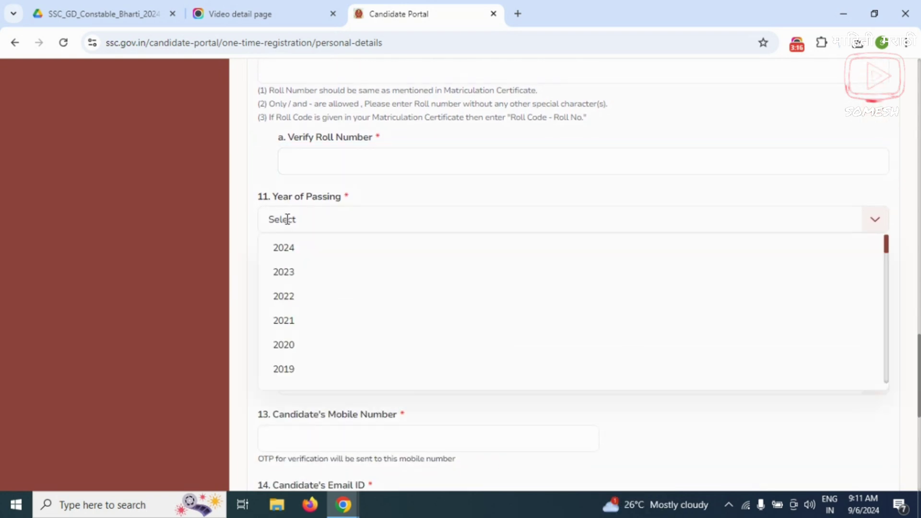
left_click(312, 321)
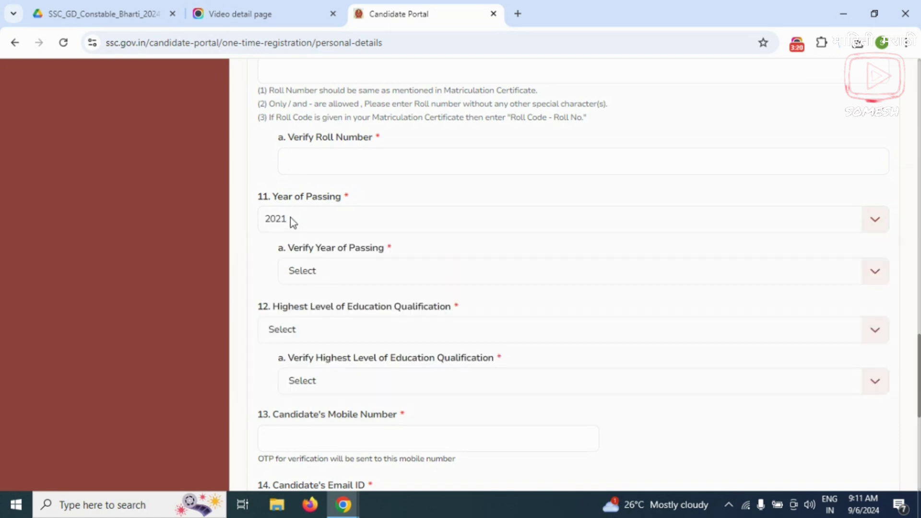
left_click(304, 275)
left_click(315, 373)
Step: Set Highest Level of Education and its verify field to Diploma
left_click(329, 337)
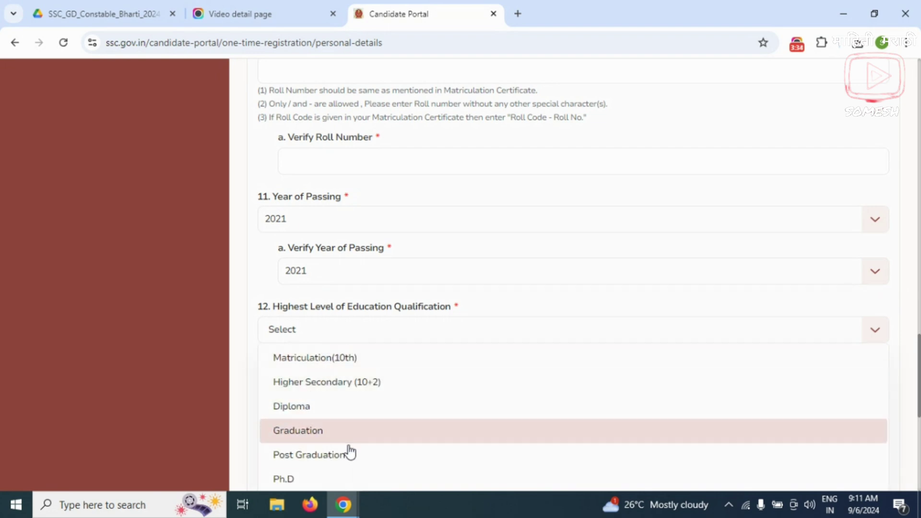
scroll(352, 477, "down", 1)
scroll(352, 477, "down", 2)
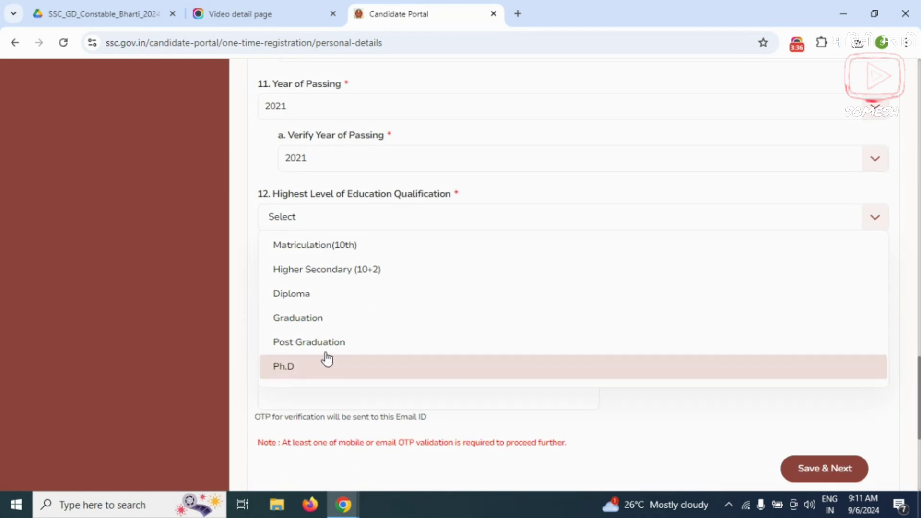
left_click(293, 320)
left_click(340, 226)
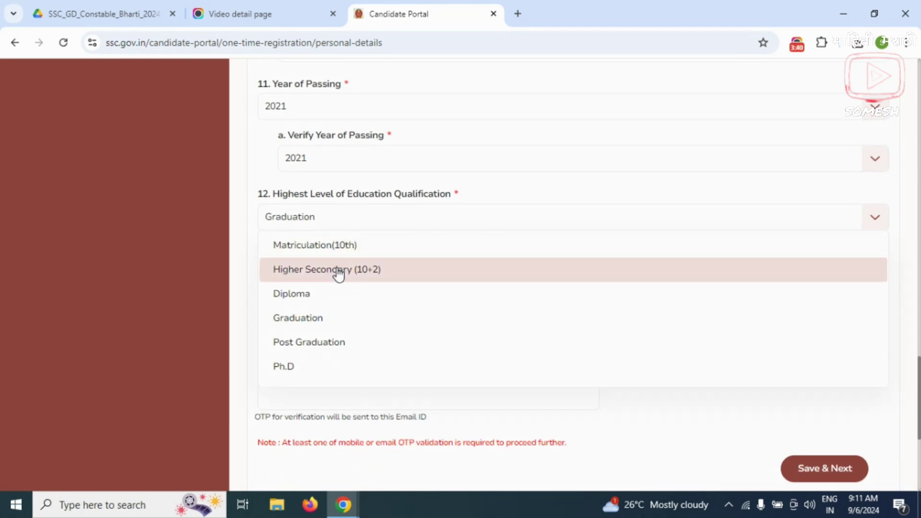
left_click(340, 270)
left_click(339, 216)
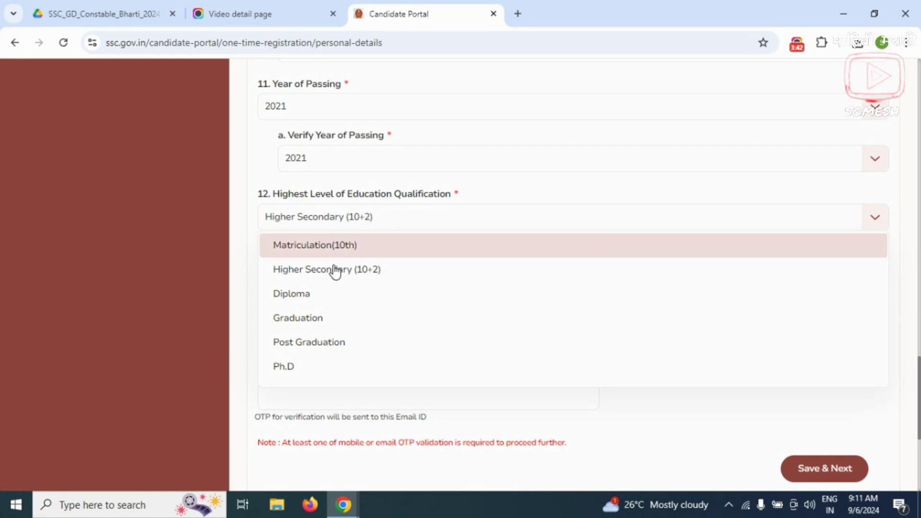
left_click(334, 295)
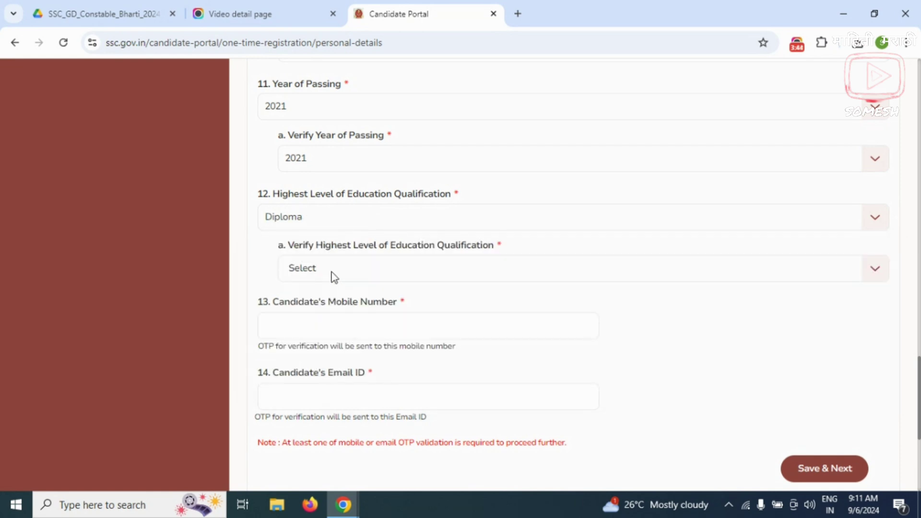
left_click(333, 276)
left_click(330, 346)
left_click(325, 319)
Step: Fill the e-mail ID field and enter the received mobile OTP code
scroll(338, 330, "down", 1)
scroll(338, 333, "down", 1)
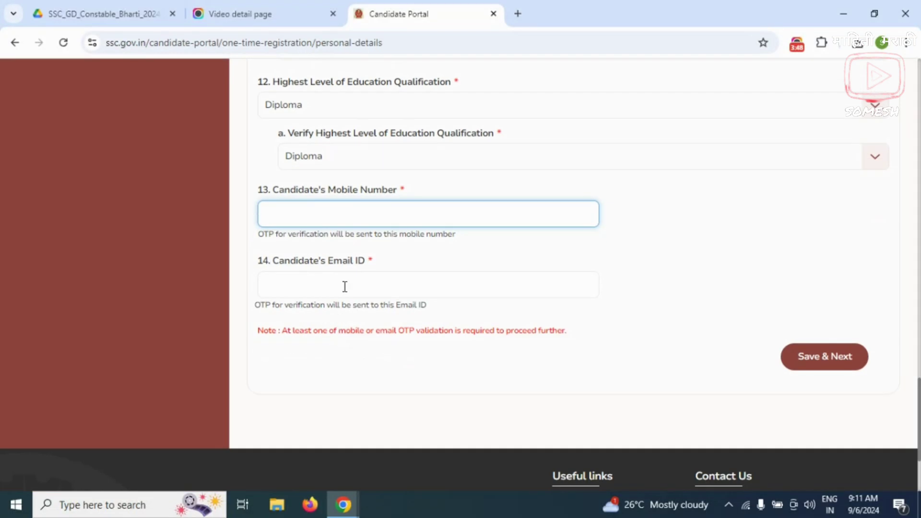
left_click(346, 285)
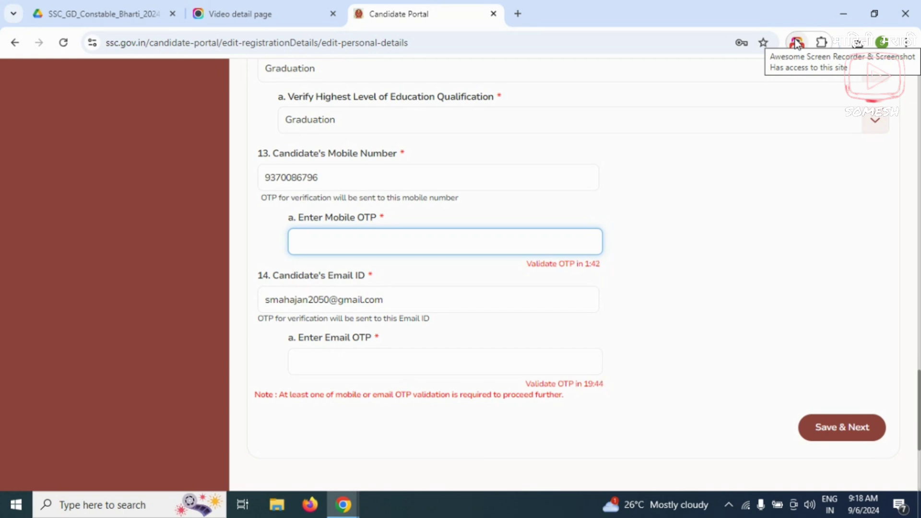
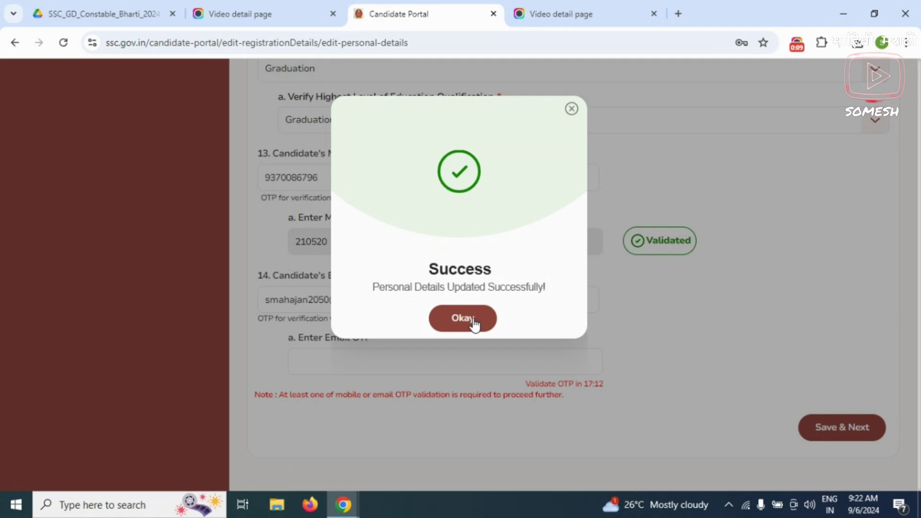
Step: Continue to Additional Details, keeping OBC category and Citizen of India nationality
left_click(473, 319)
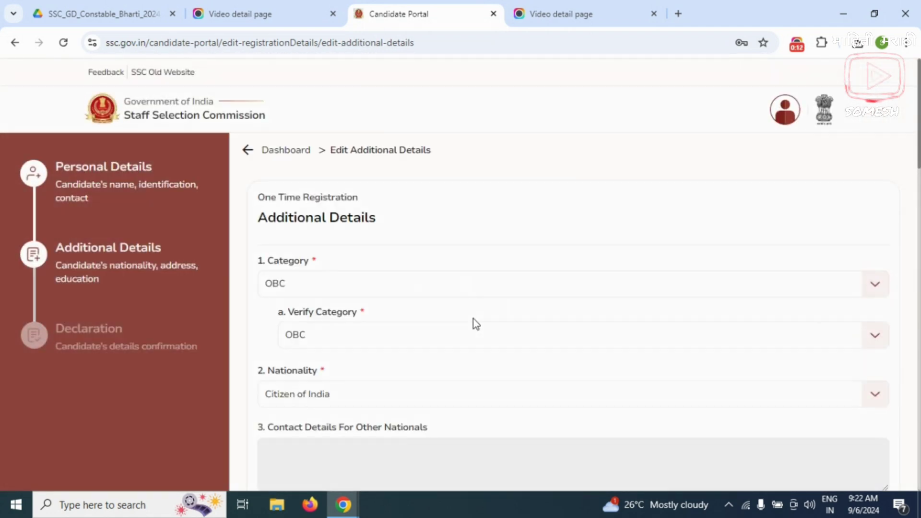
scroll(547, 214, "down", 3)
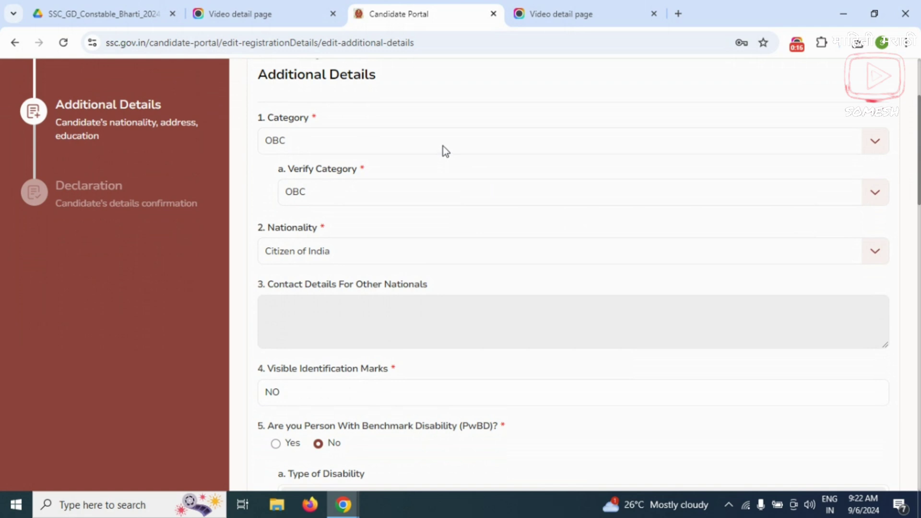
left_click(443, 147)
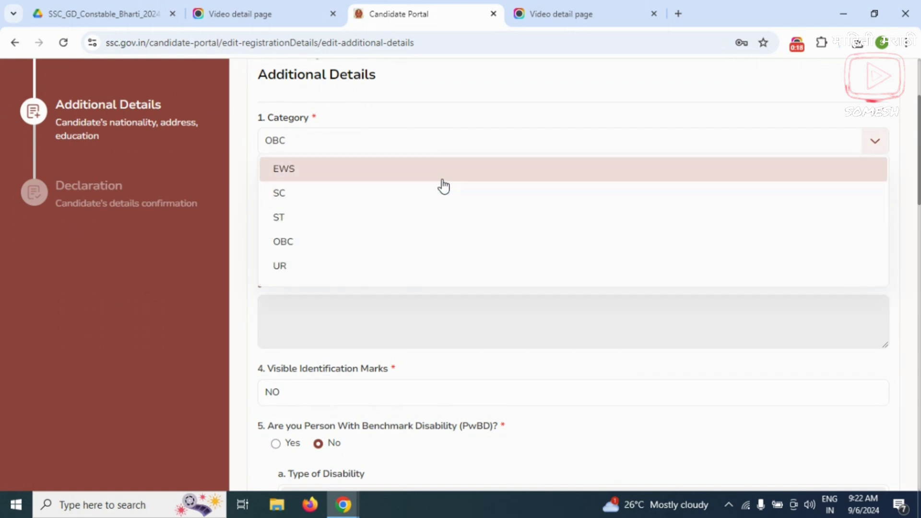
left_click(457, 244)
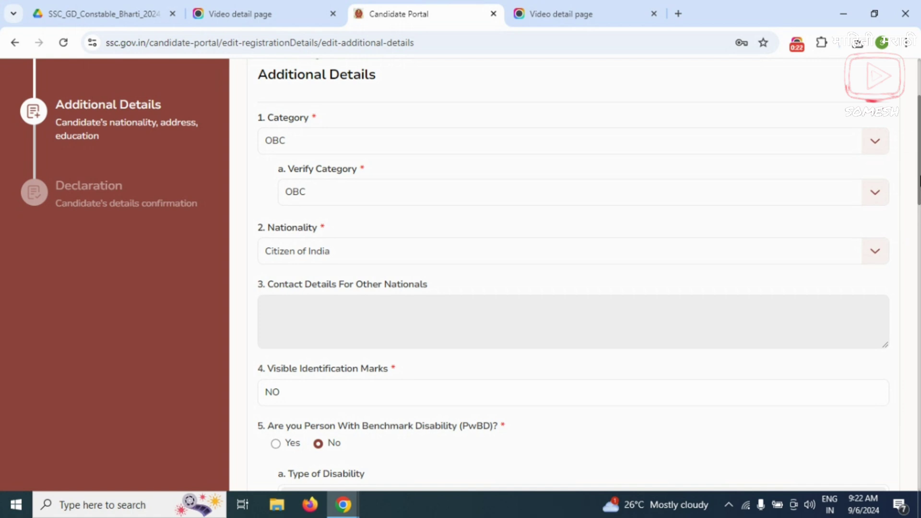
scroll(919, 180, "down", 2)
left_click(333, 181)
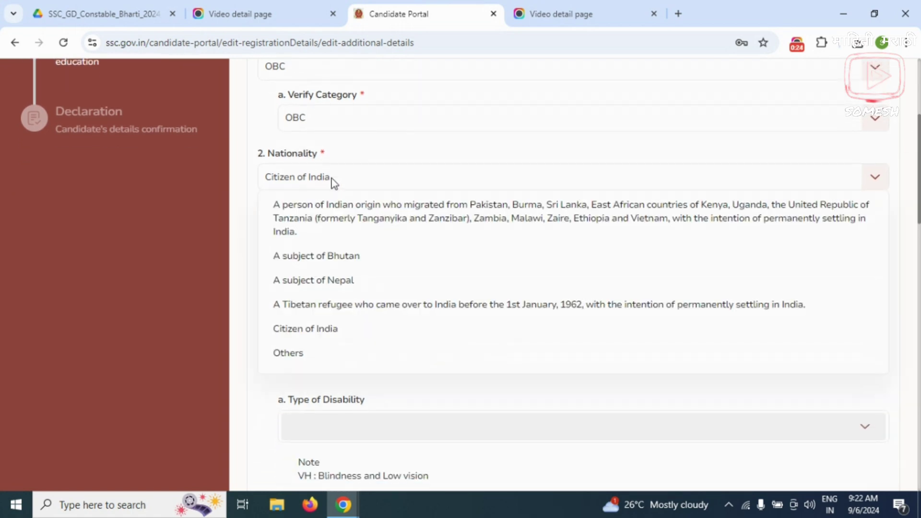
left_click(666, 175)
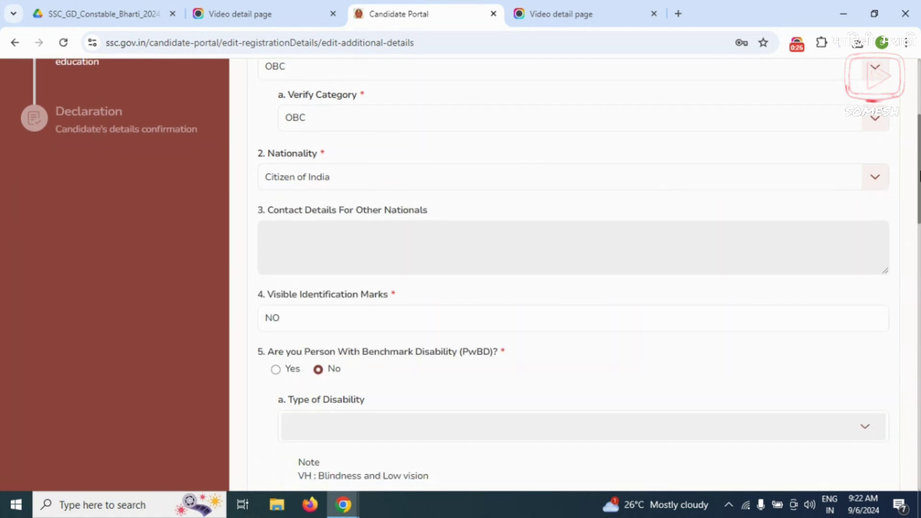
scroll(919, 177, "down", 2)
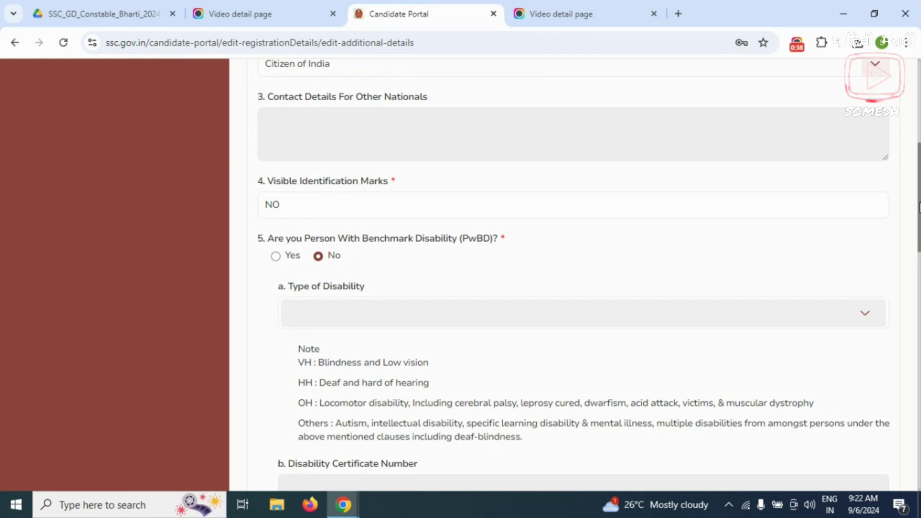
Step: Try a benchmark disability of type Others, then set the disability answer back to No
left_click_drag(919, 208, 914, 233)
scroll(449, 201, "up", 1)
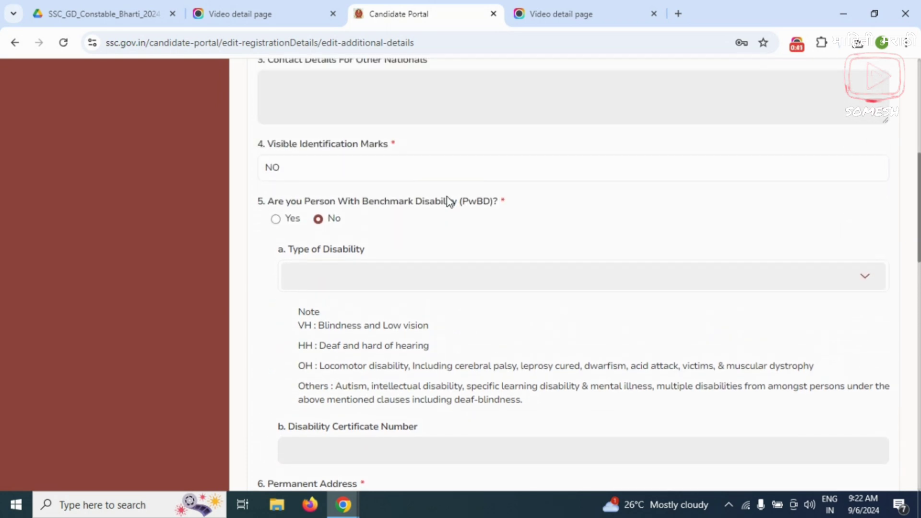
left_click(275, 221)
left_click(307, 267)
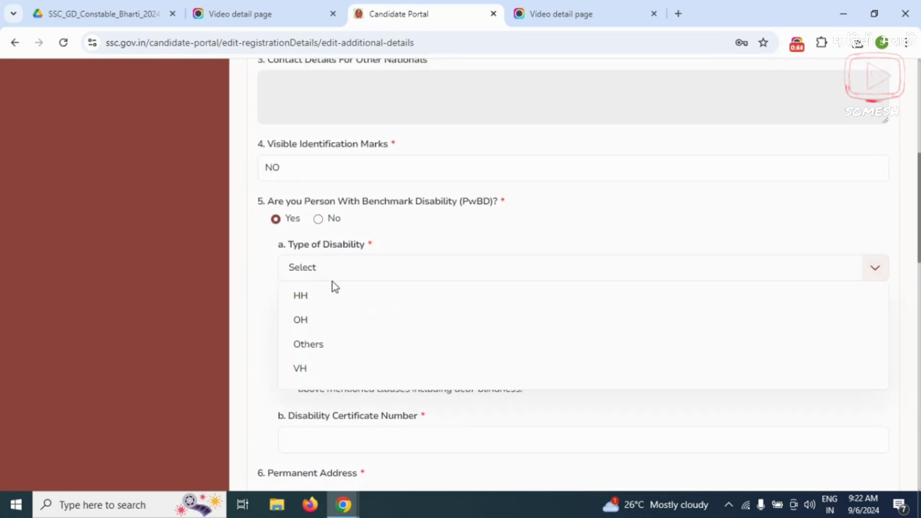
left_click(327, 349)
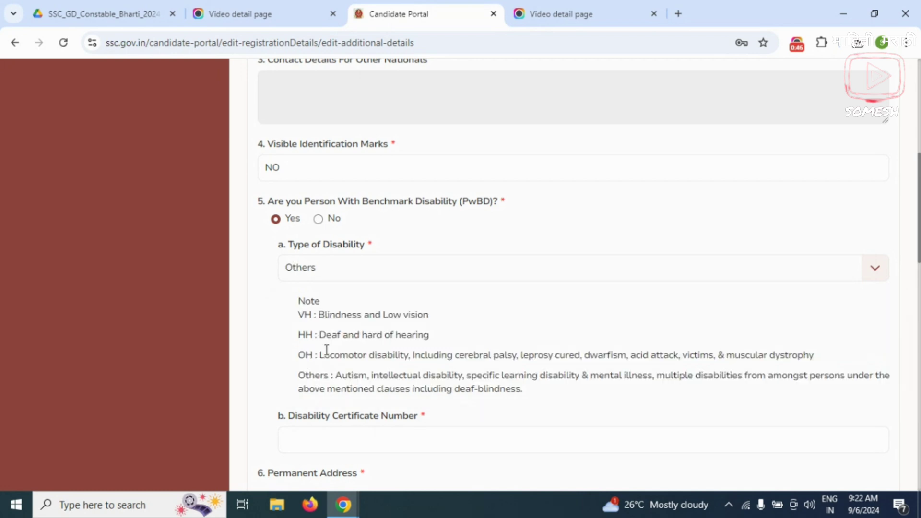
left_click(316, 446)
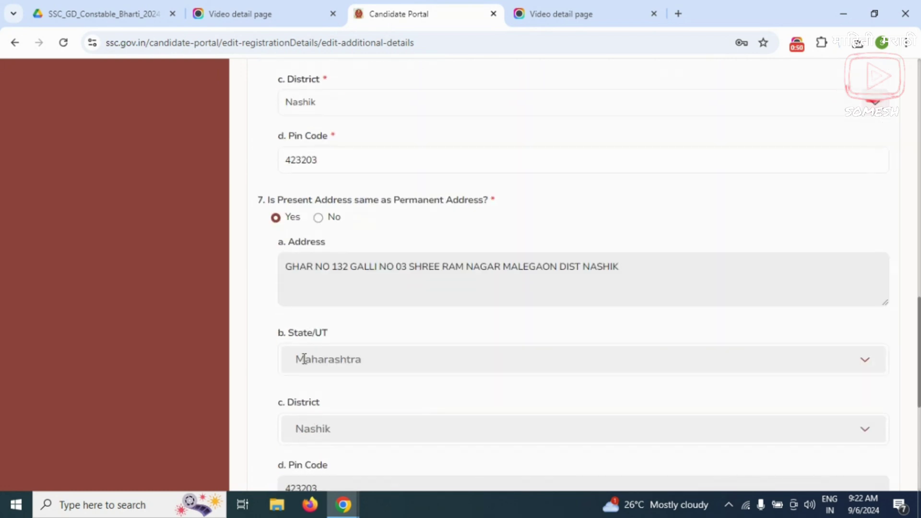
scroll(912, 300, "up", 5)
scroll(917, 300, "up", 5)
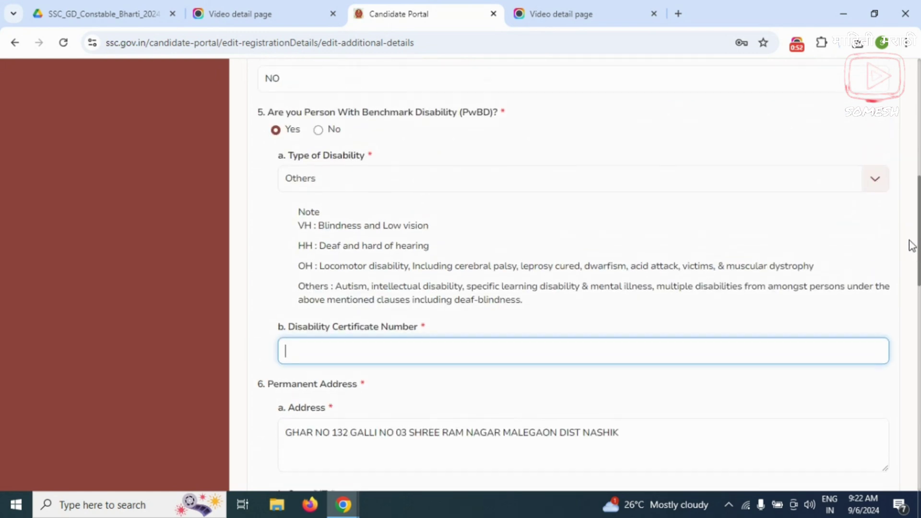
left_click(319, 169)
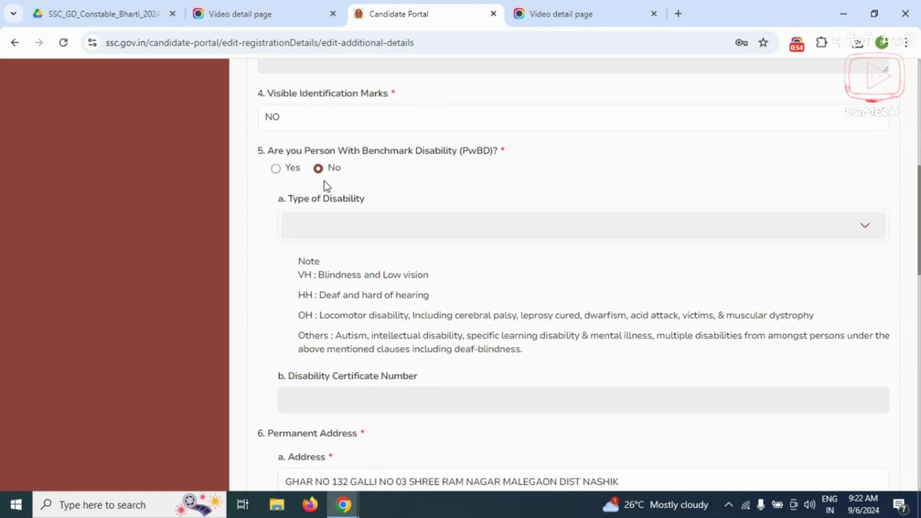
Step: Review the Maharashtra, Nashik address section and Save & Next the Additional Details
scroll(712, 307, "down", 5)
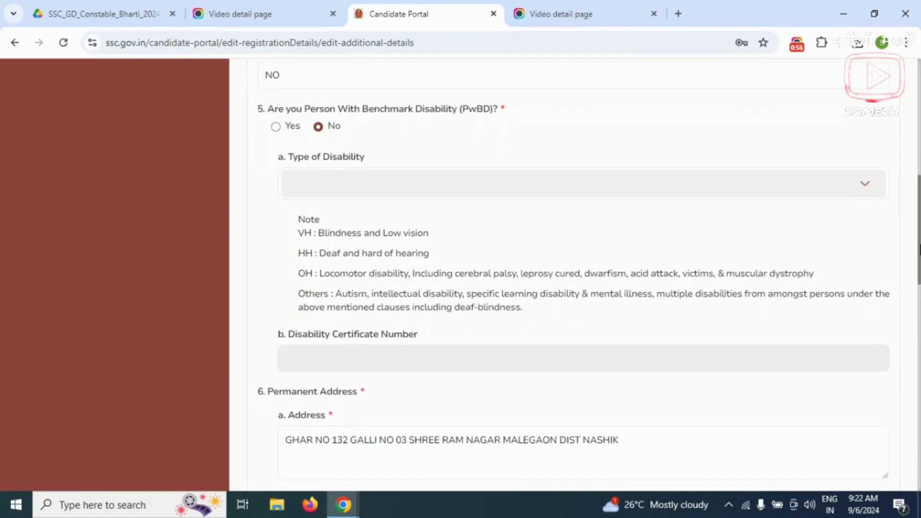
scroll(712, 307, "up", 5)
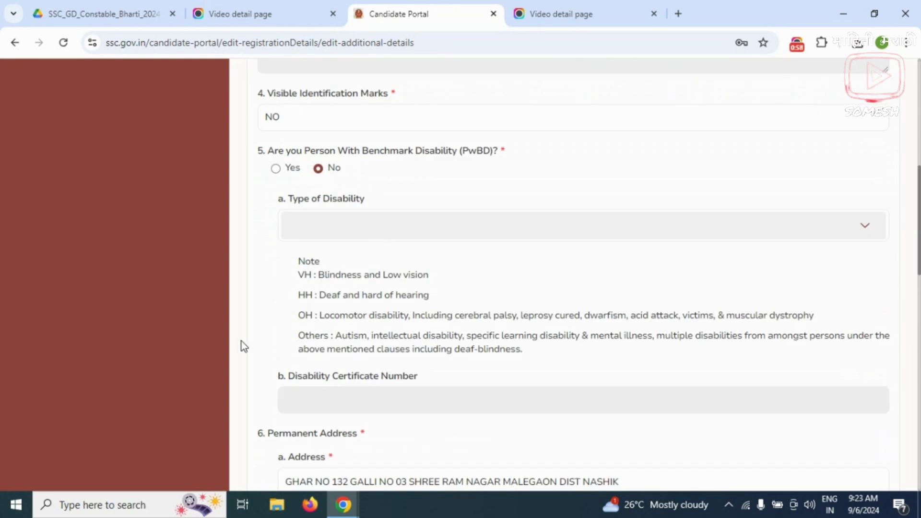
scroll(842, 275, "down", 5)
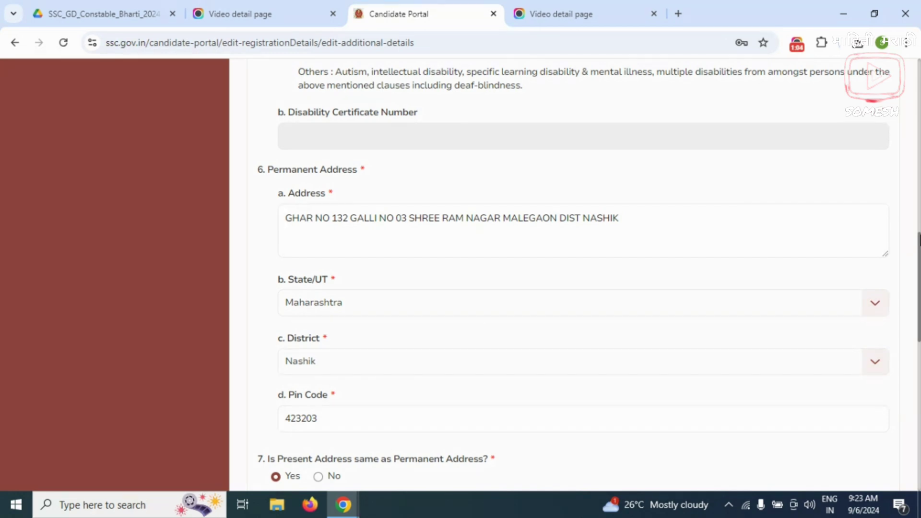
scroll(505, 286, "down", 3)
scroll(583, 274, "down", 2)
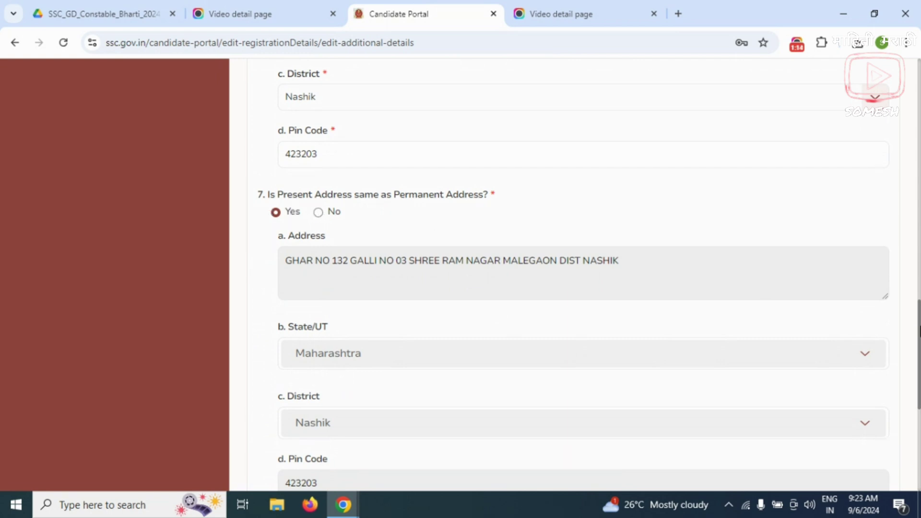
scroll(869, 335, "down", 5)
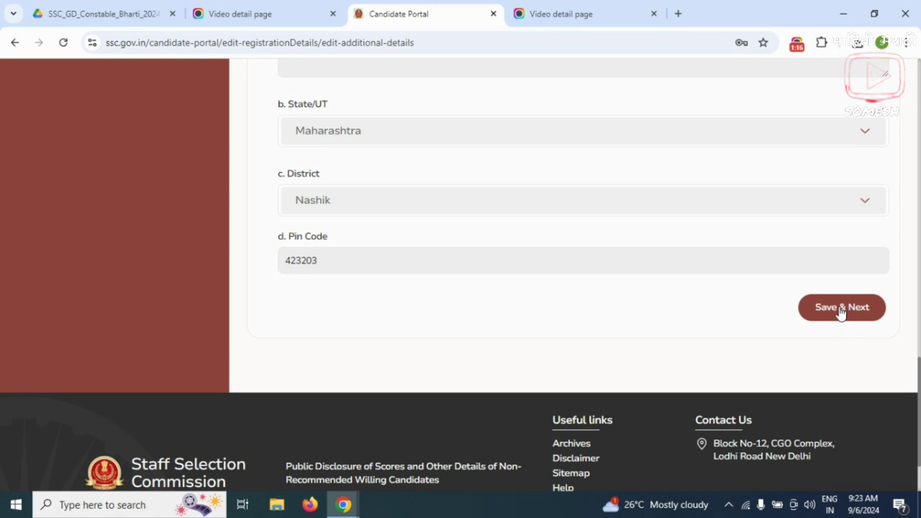
left_click(841, 309)
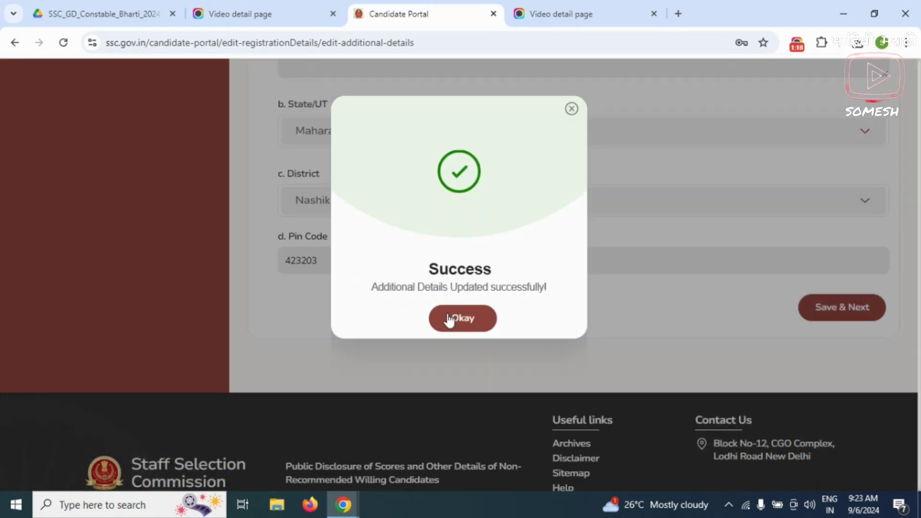
Step: Tick 'I Agree for the above Terms & Conditions', declare, and dismiss the success dialog
left_click(449, 319)
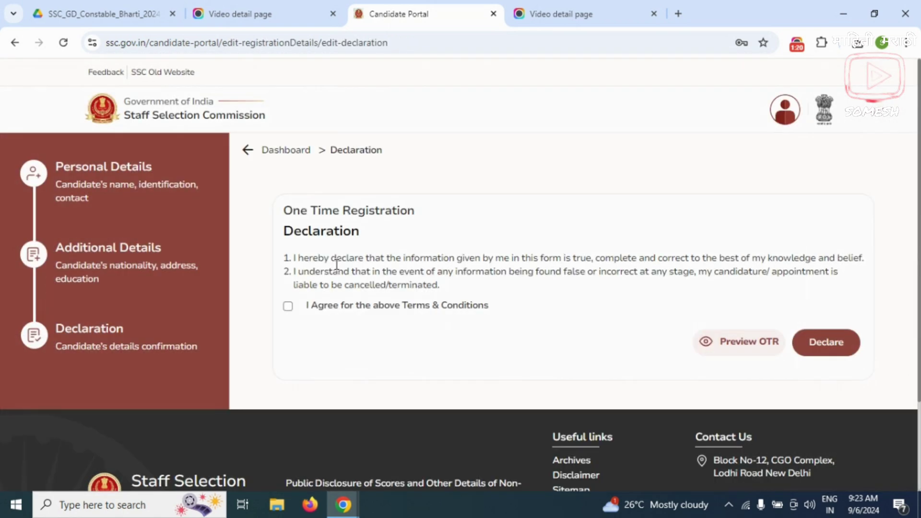
left_click(288, 307)
left_click(824, 352)
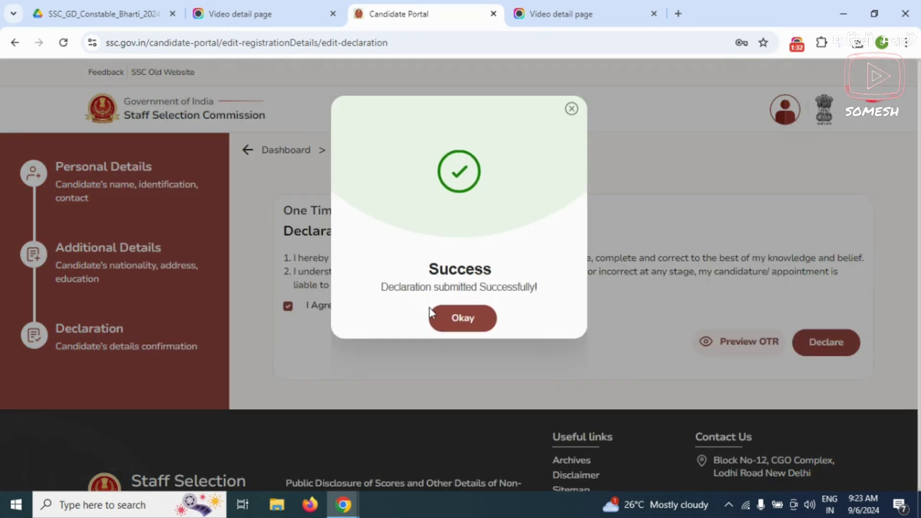
left_click(462, 319)
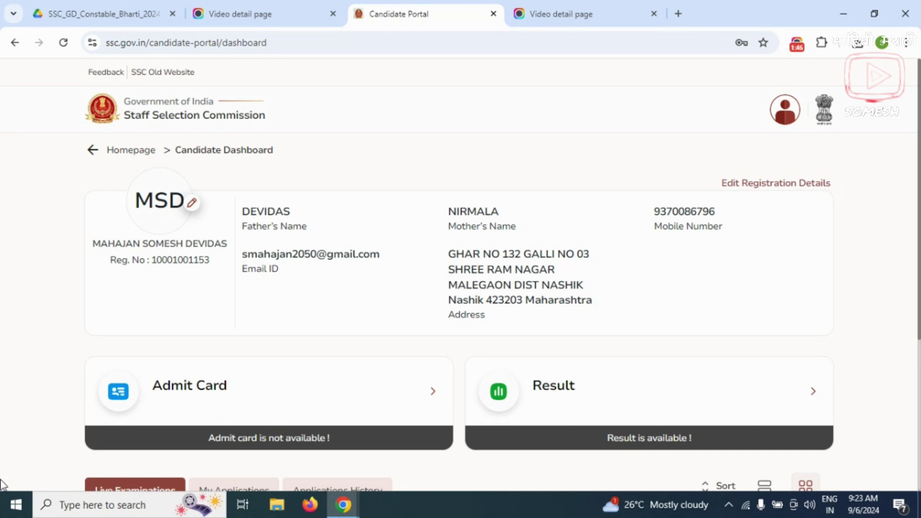
Step: Check My Applications and Applications History, then return to Live Examinations showing Constable (GD) 2025
scroll(919, 126, "down", 2)
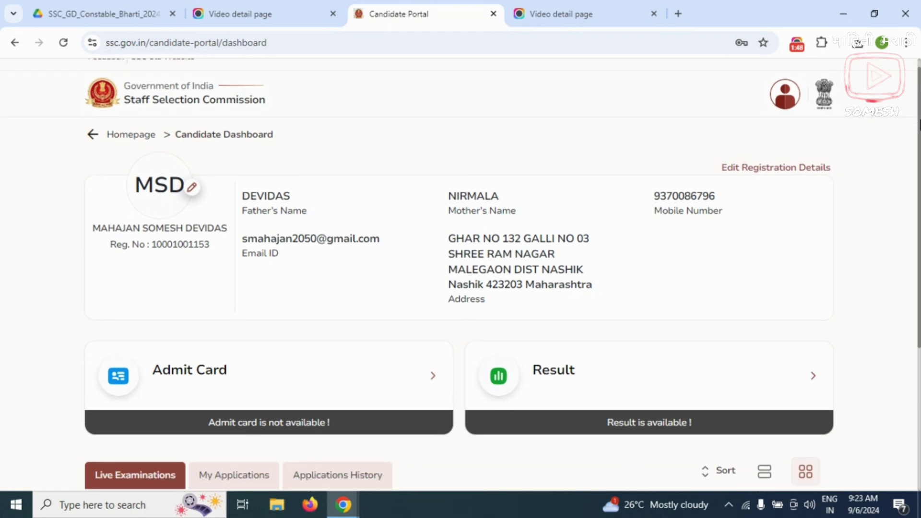
scroll(919, 126, "down", 4)
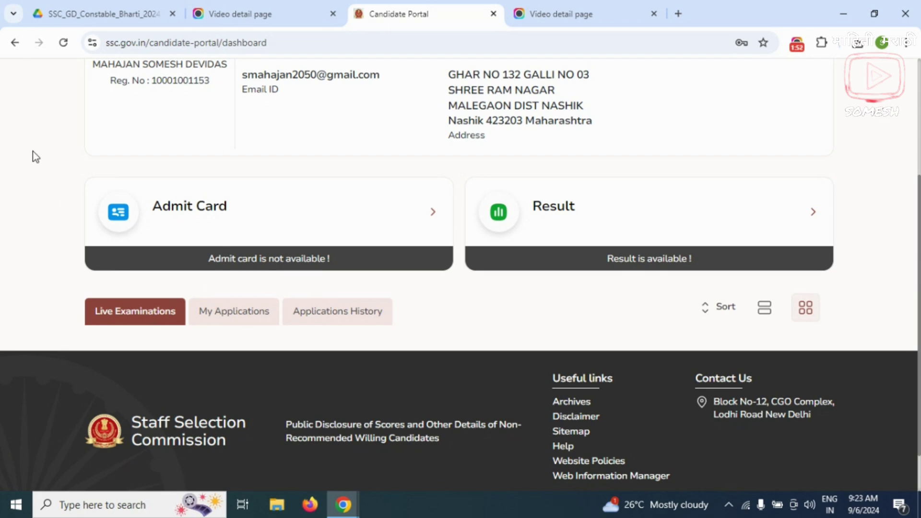
left_click(215, 315)
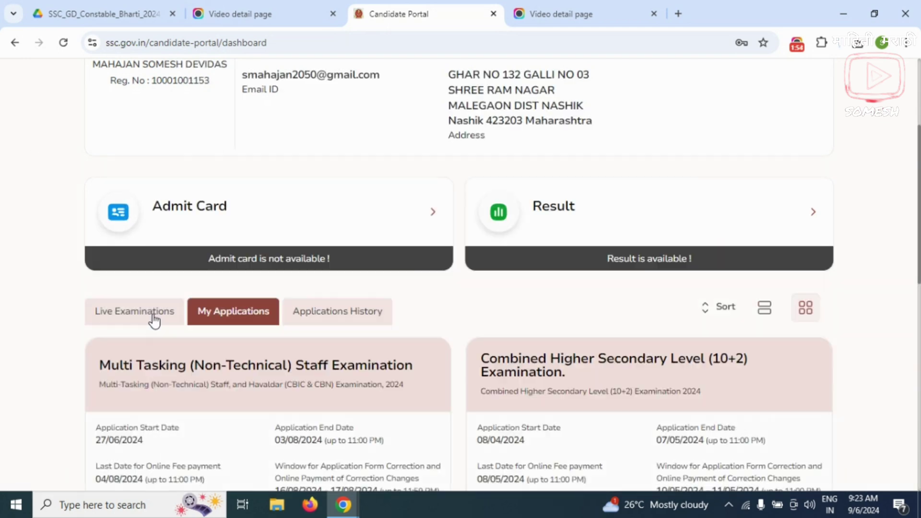
left_click(154, 316)
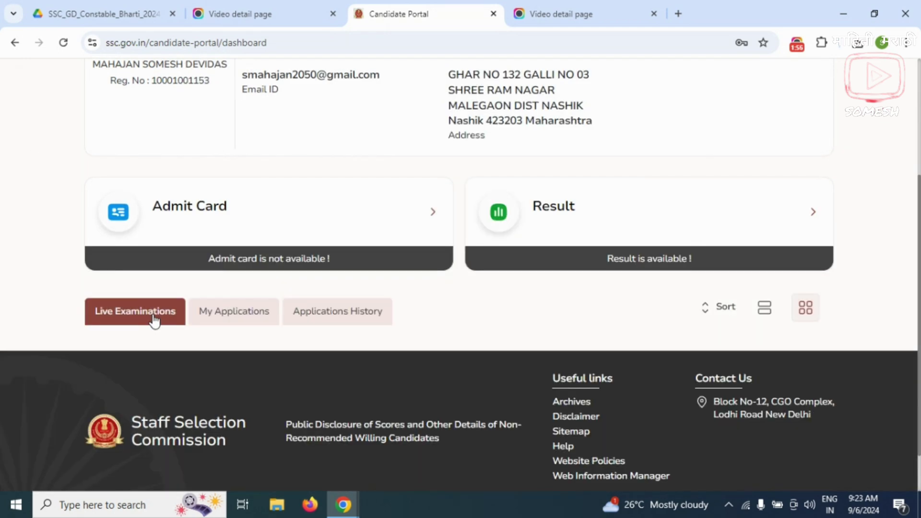
left_click(211, 316)
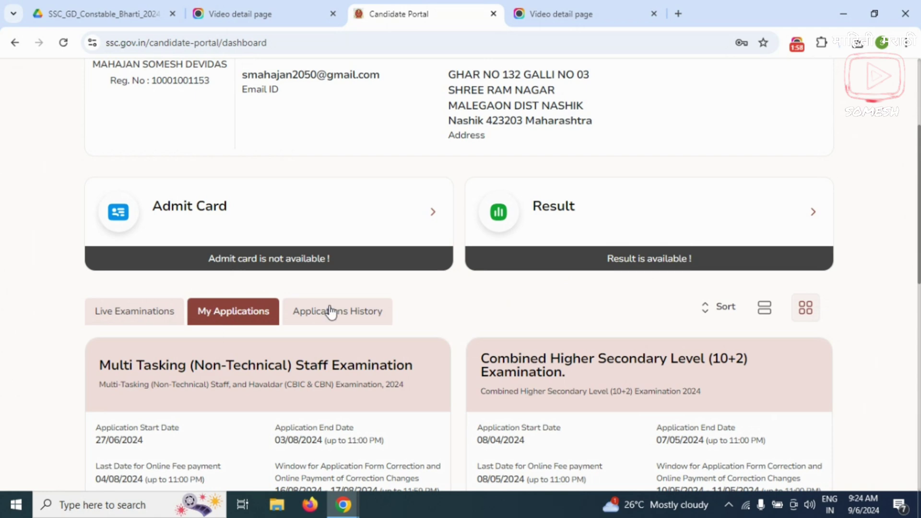
left_click(331, 312)
left_click(230, 314)
scroll(916, 216, "down", 3)
left_click(134, 179)
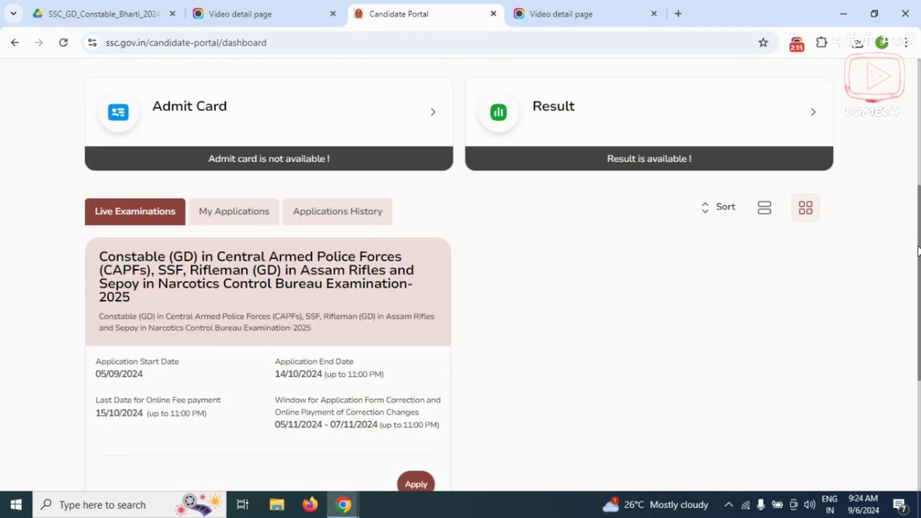
scroll(918, 254, "down", 1)
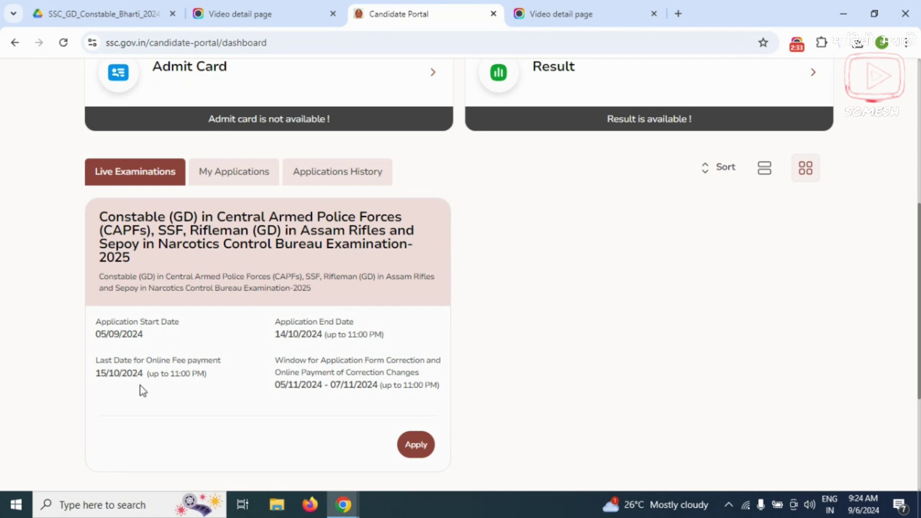
Step: Start the Constable (GD) 2025 application and open its form
left_click(416, 451)
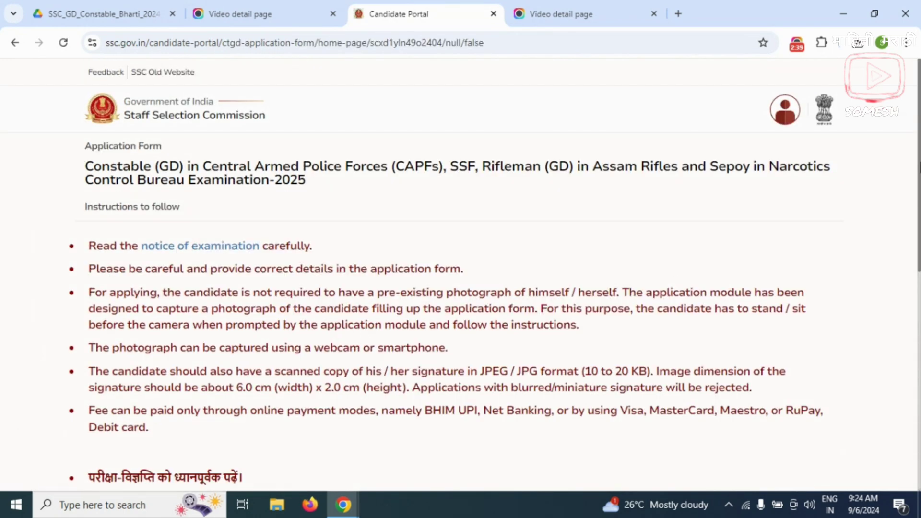
scroll(831, 351, "down", 5)
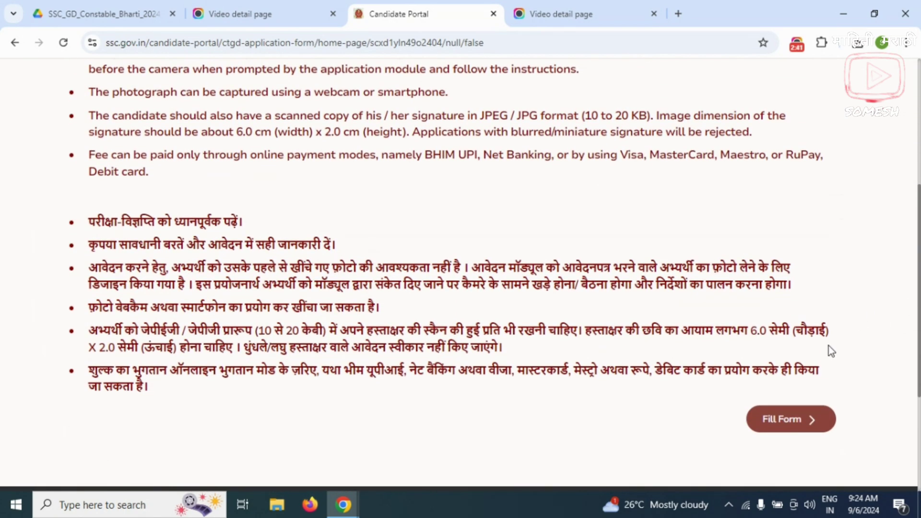
left_click(778, 419)
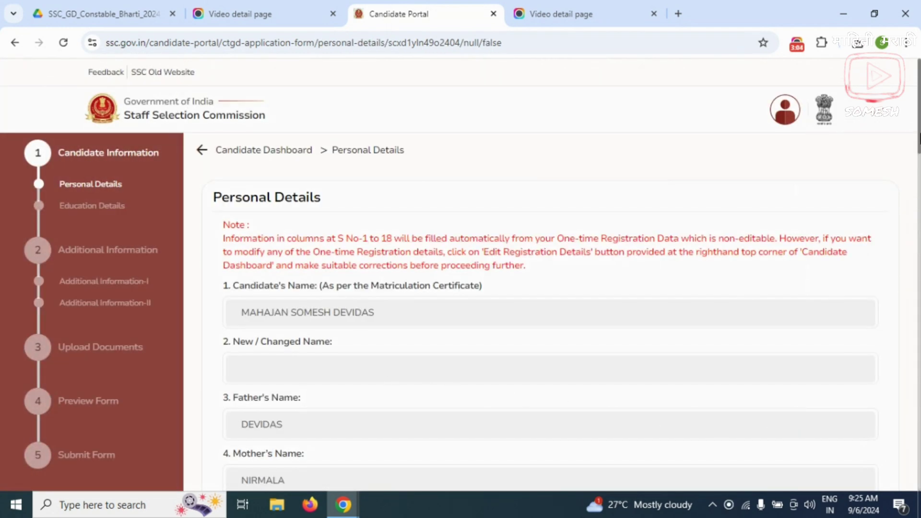
Step: Review the prefilled Personal Details and save them
scroll(920, 127, "down", 2)
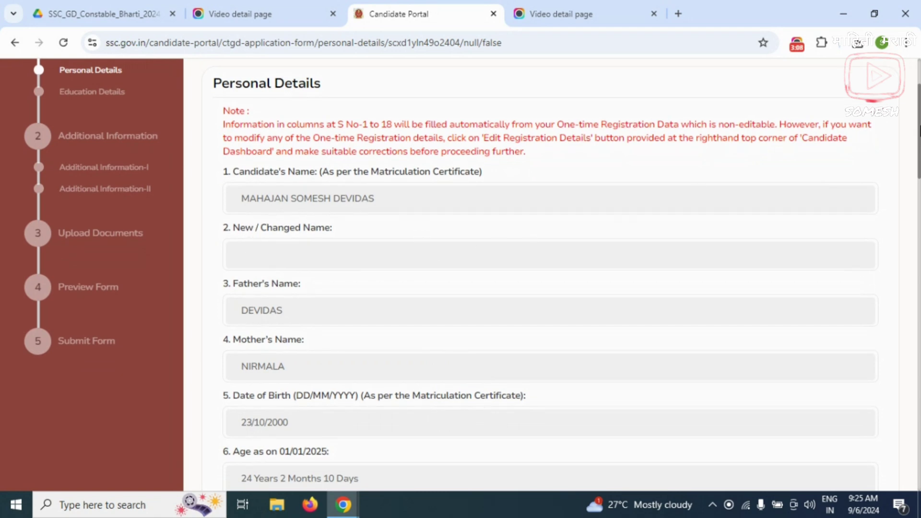
scroll(920, 139, "down", 1)
left_click_drag(920, 142, 920, 167)
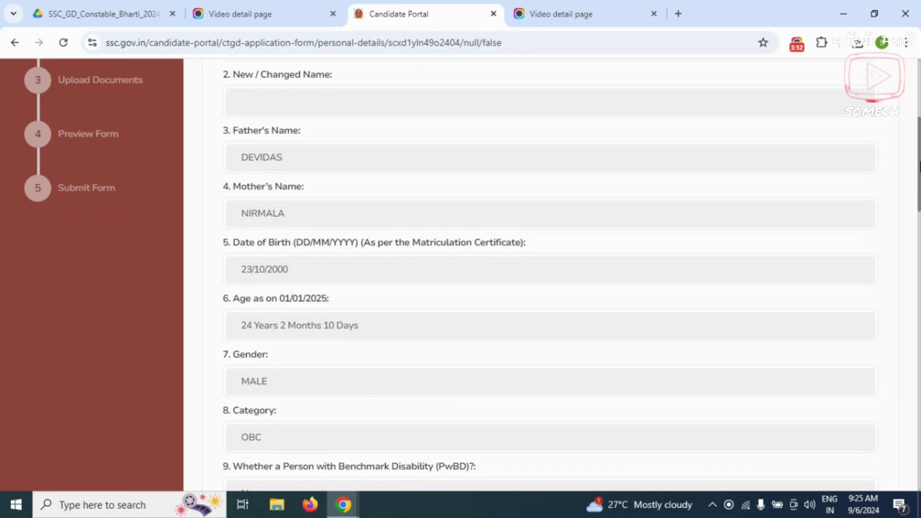
left_click_drag(920, 167, 920, 168)
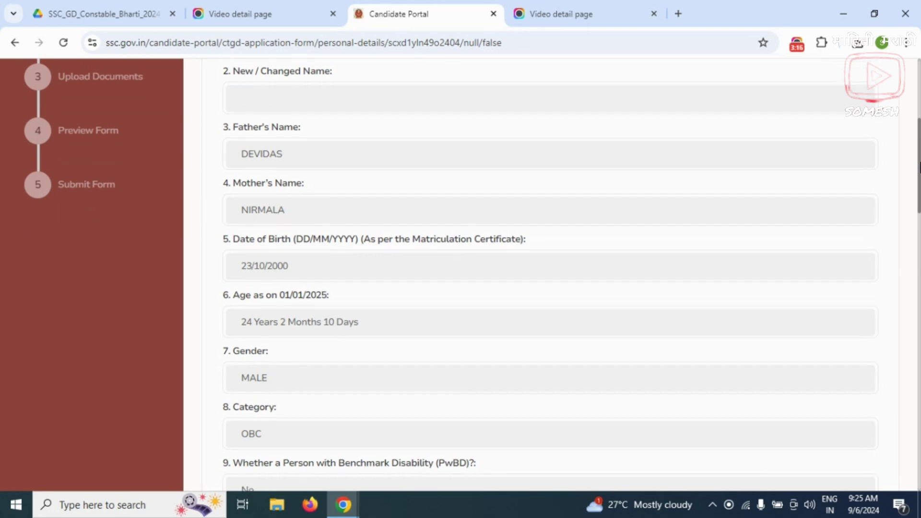
left_click_drag(920, 169, 920, 412)
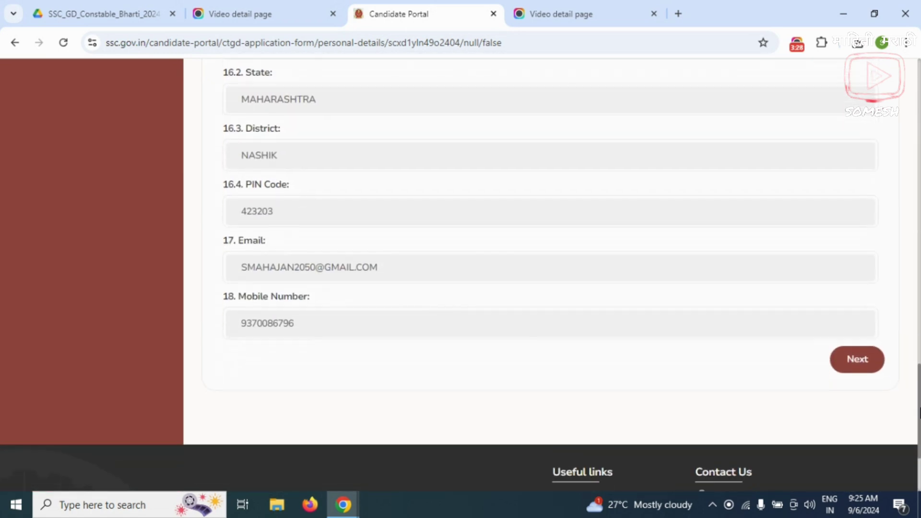
left_click(860, 360)
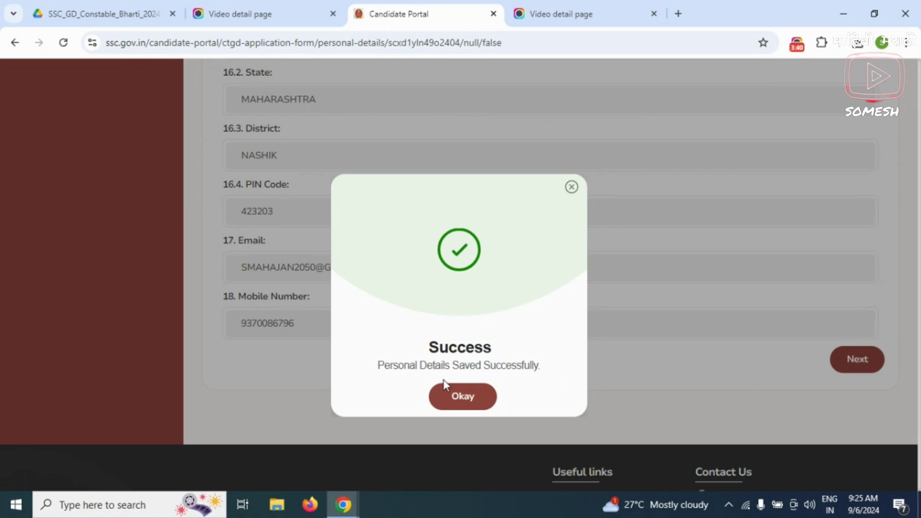
Step: Set the highest educational qualification to Graduation
left_click(463, 397)
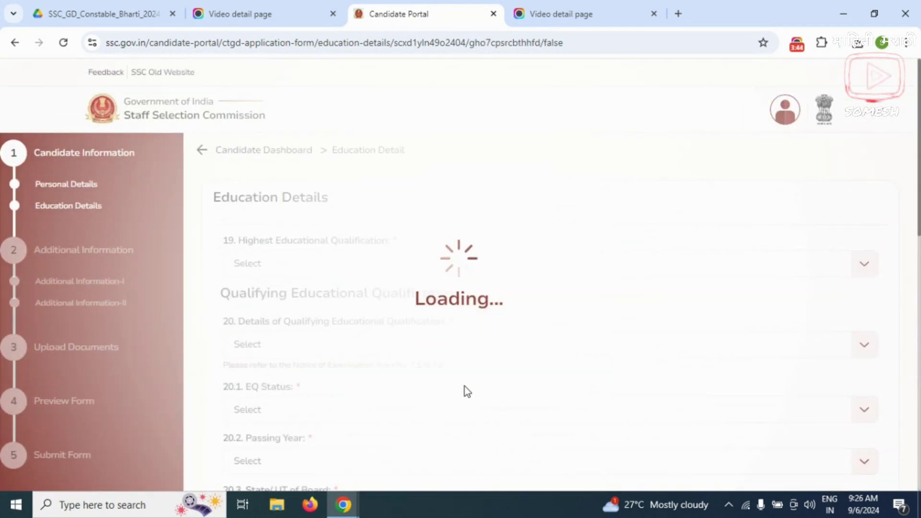
left_click(327, 266)
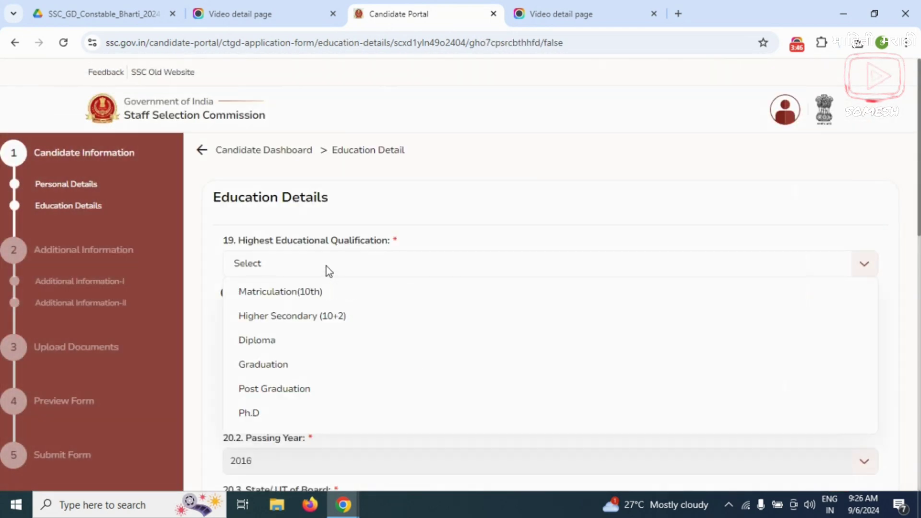
left_click(356, 374)
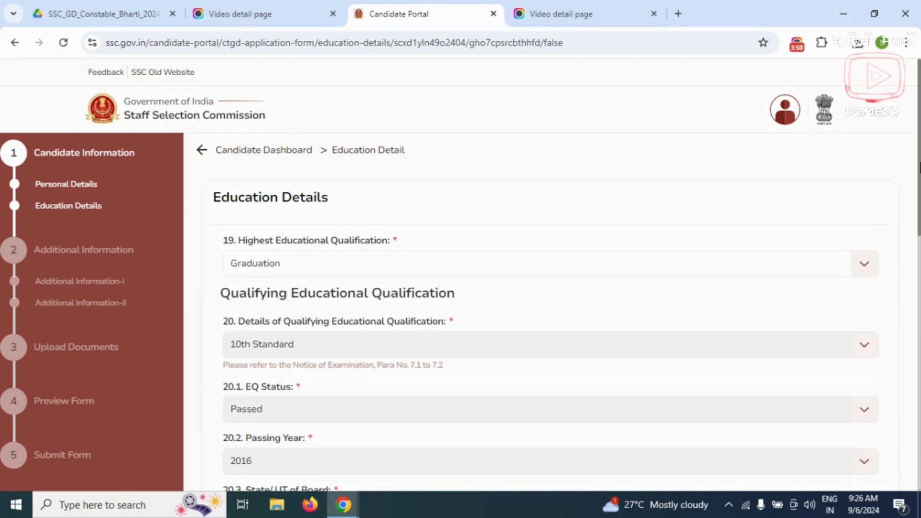
scroll(887, 255, "down", 3)
left_click_drag(920, 211, 920, 307)
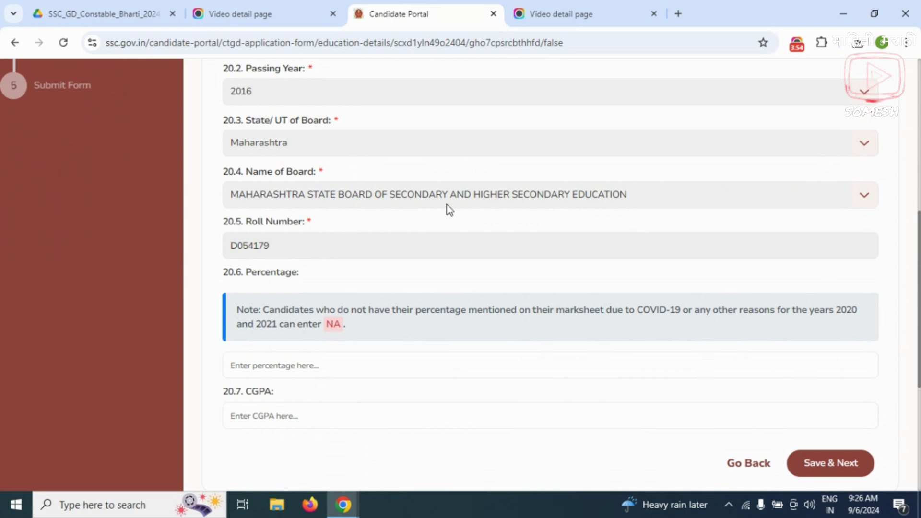
left_click_drag(377, 283, 377, 307)
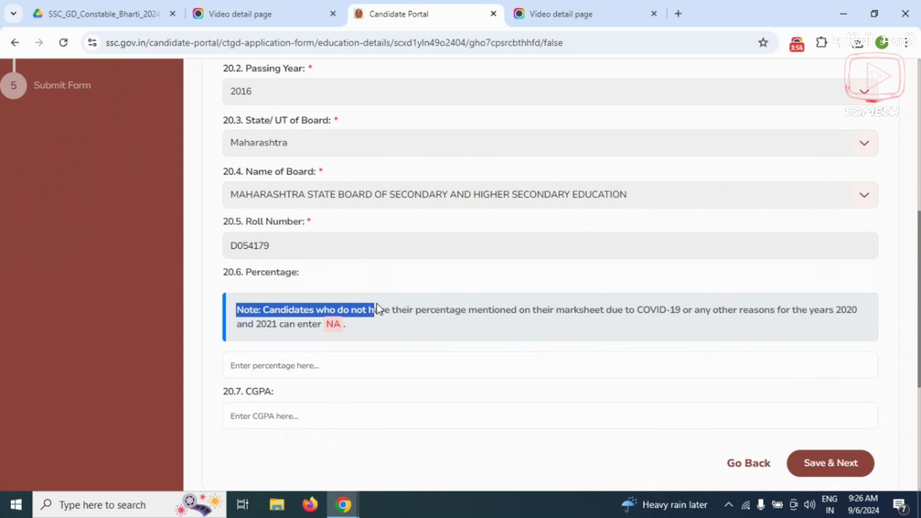
left_click_drag(920, 247, 920, 273)
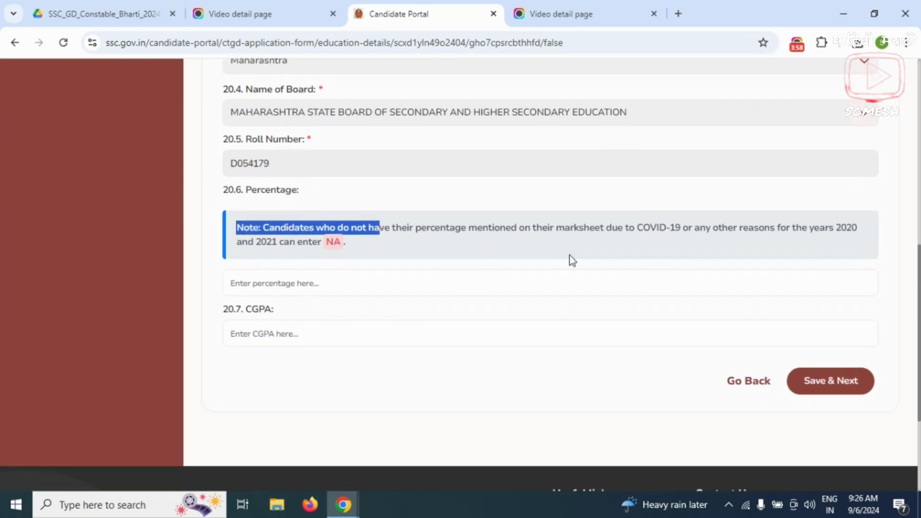
Step: Enter 70 as the 10th Standard percentage and save the education details
left_click(319, 285)
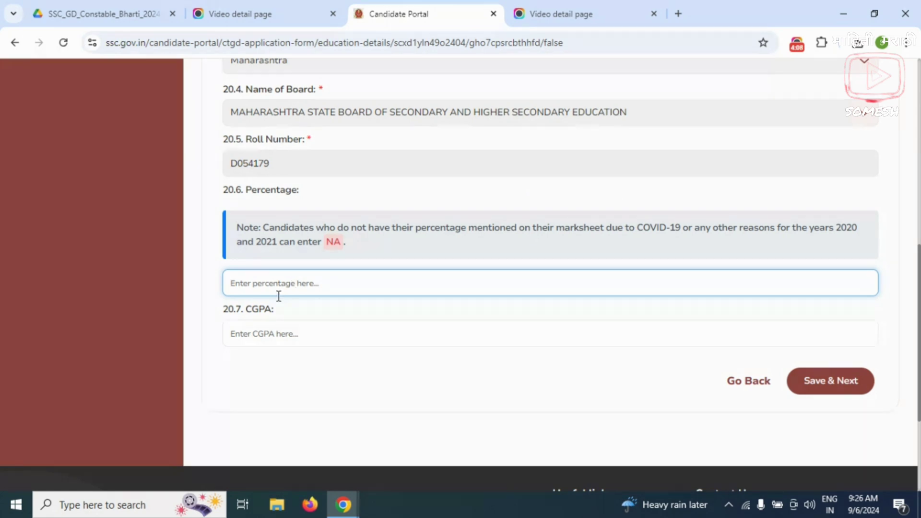
type("70")
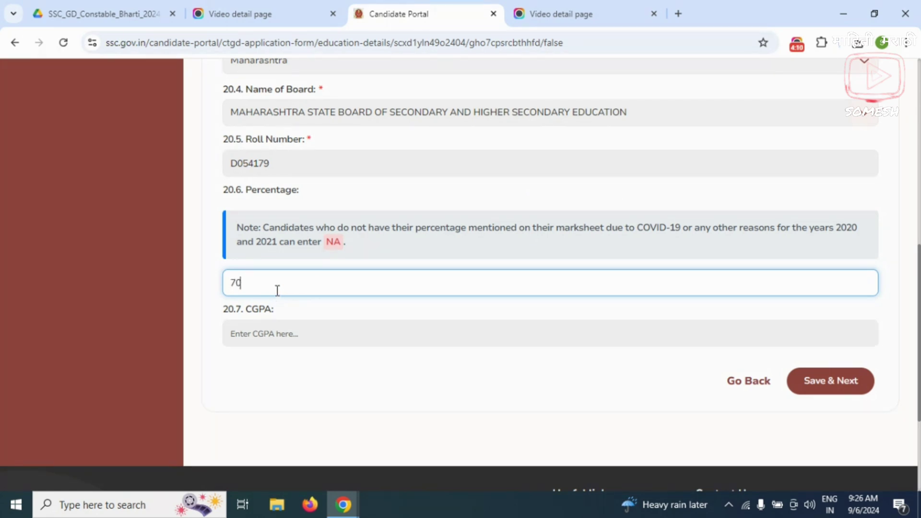
key("Tab")
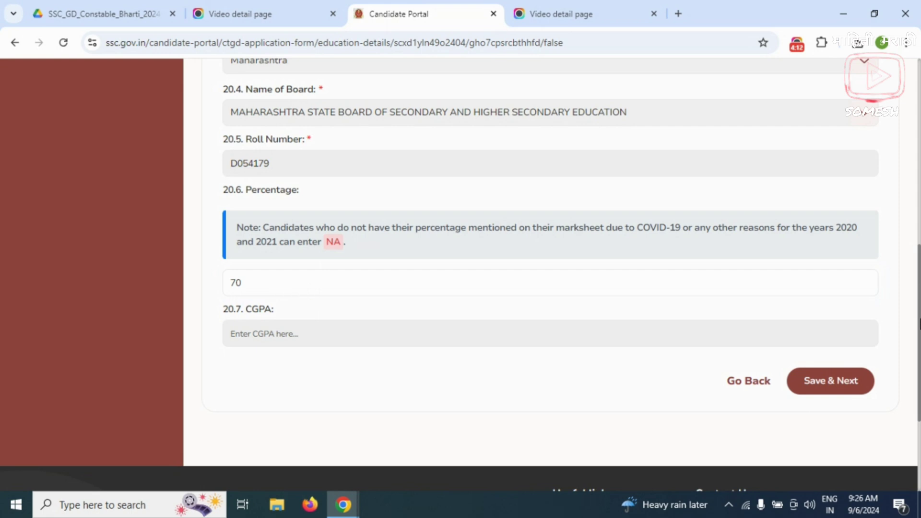
scroll(901, 280, "up", 3)
scroll(895, 267, "up", 1)
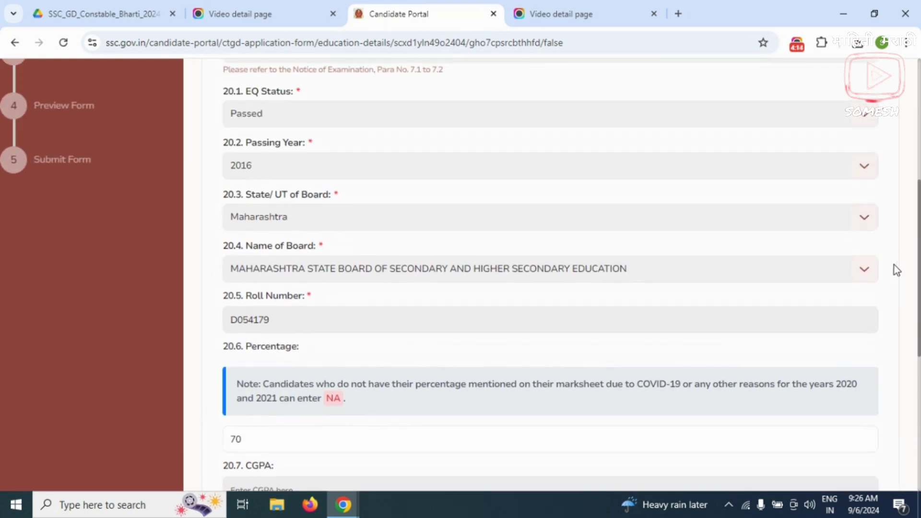
scroll(902, 296, "down", 3)
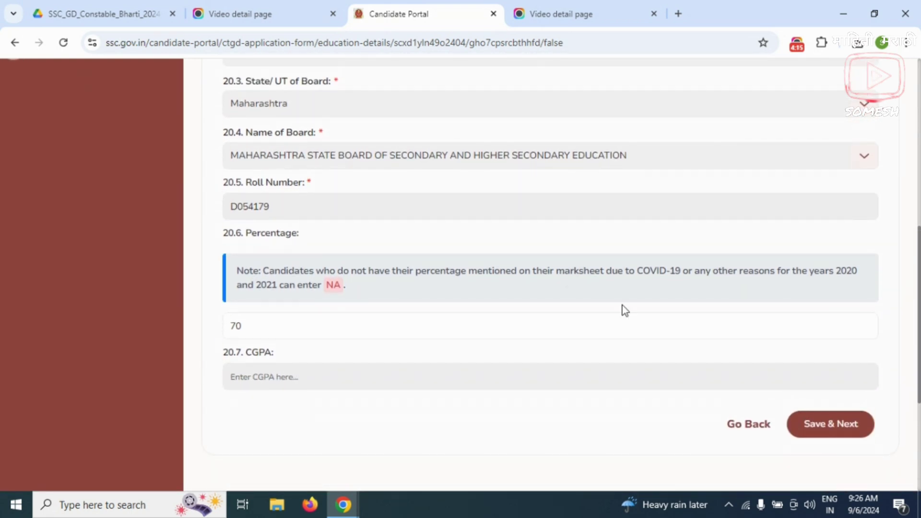
scroll(855, 349, "down", 2)
left_click(854, 348)
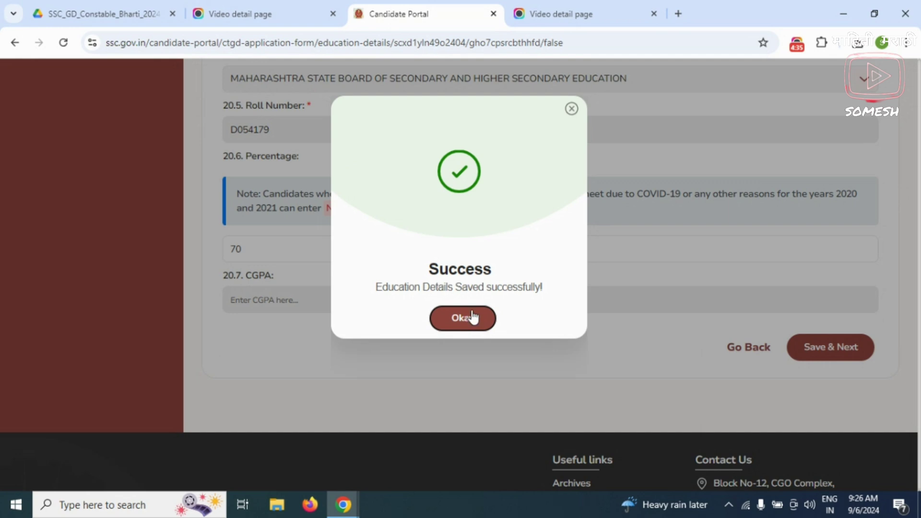
left_click(470, 322)
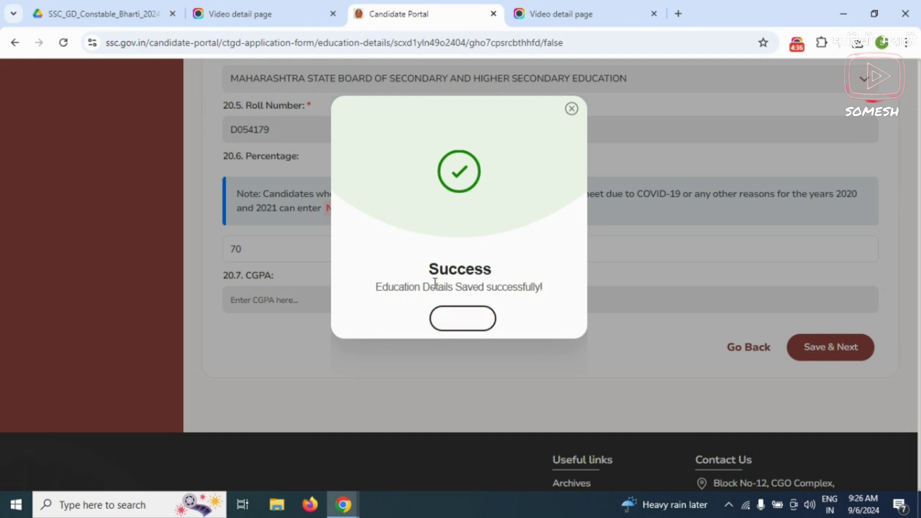
Step: Choose 02 - OBC as the age relaxation code
left_click(471, 322)
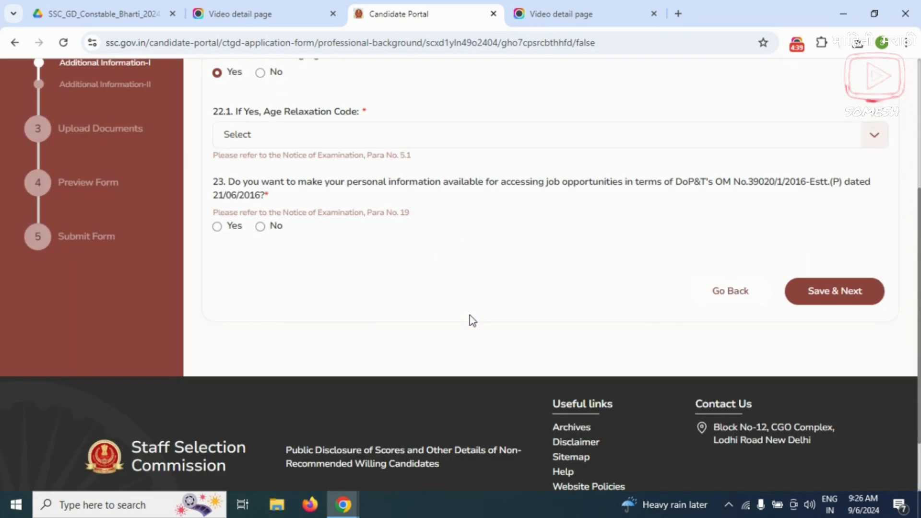
scroll(460, 275, "up", 5)
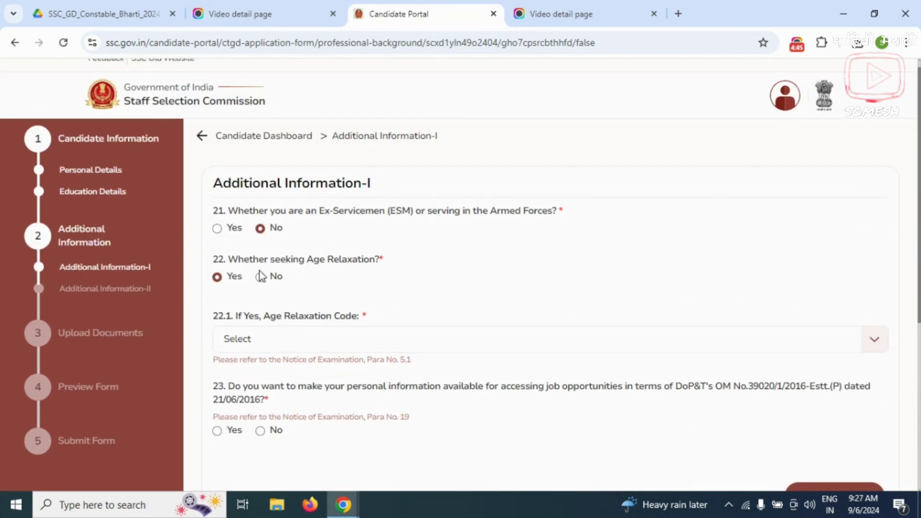
left_click(270, 344)
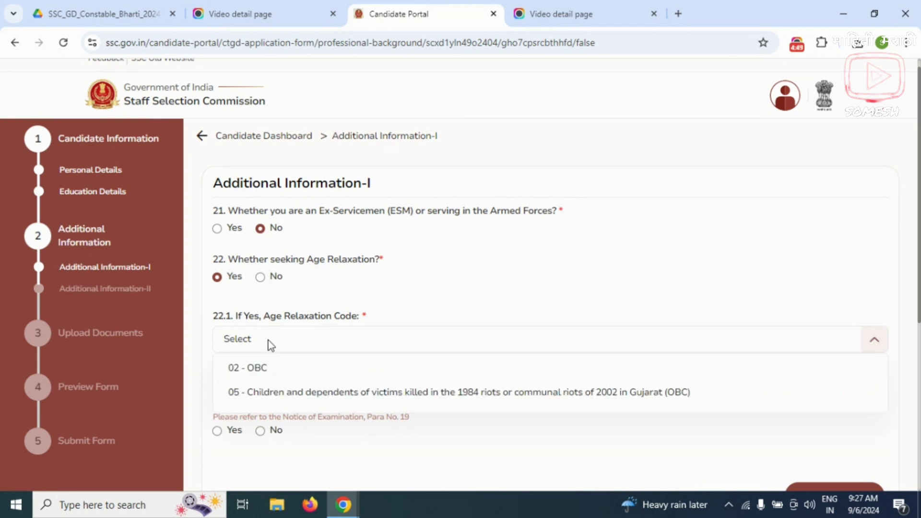
left_click(275, 370)
left_click(283, 347)
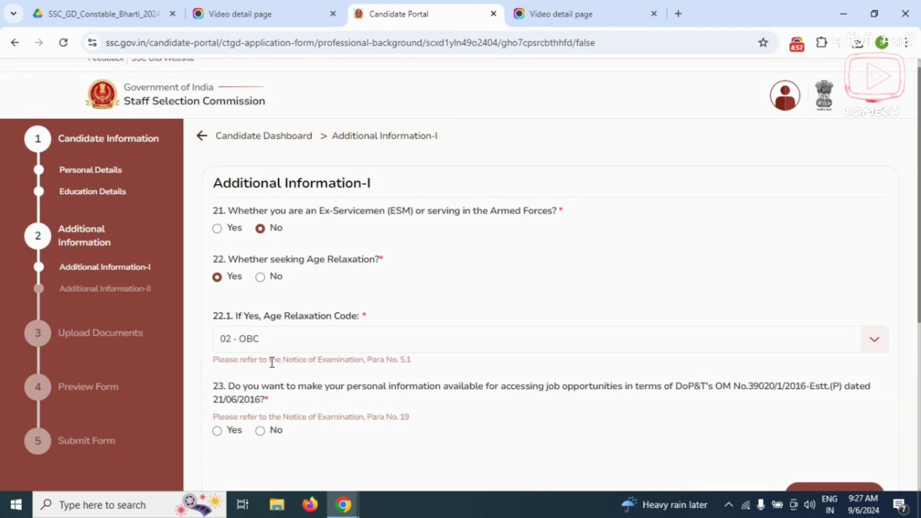
Step: Answer No to sharing personal information and save Additional Information-I
scroll(920, 273, "down", 2)
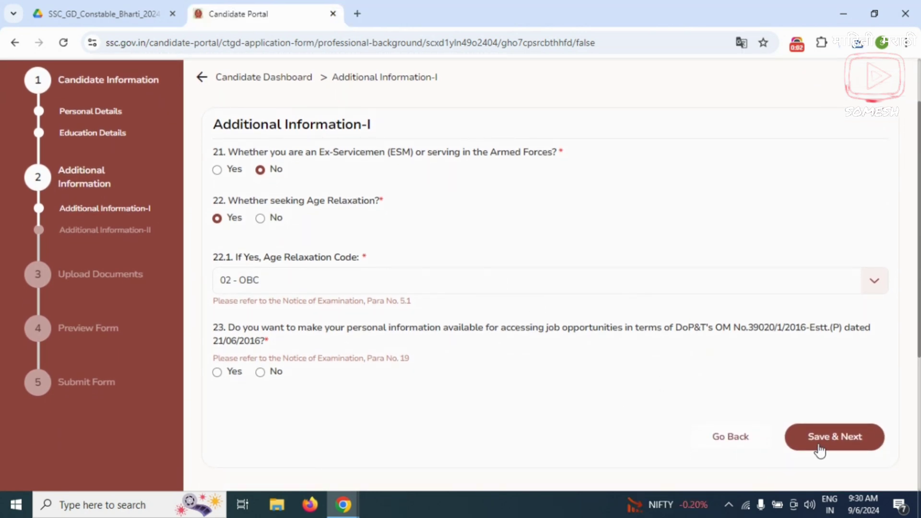
left_click(850, 438)
left_click(260, 373)
left_click(806, 448)
Step: Pick WR-Nashik (7207), WR-Aurangabad (7202) and WR-Jalgaon (7214) as centre preferences 1, 2 and 3
left_click(460, 310)
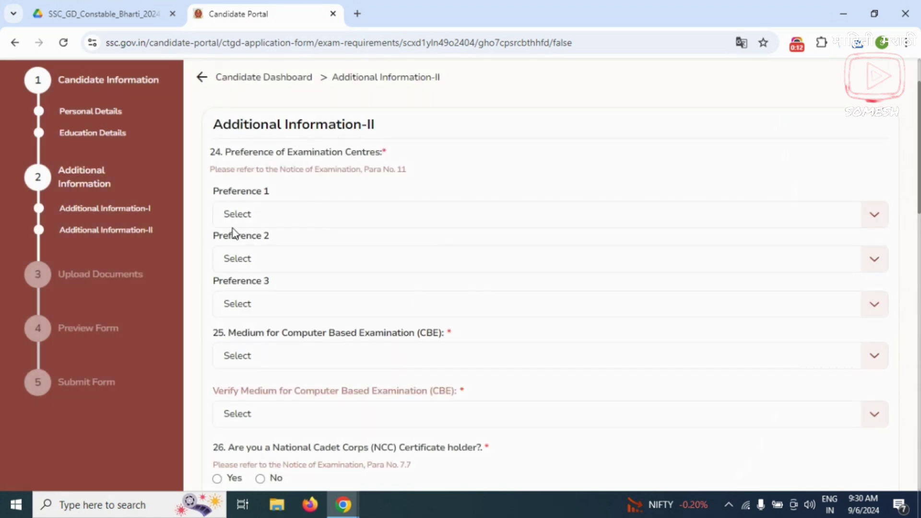
left_click(257, 220)
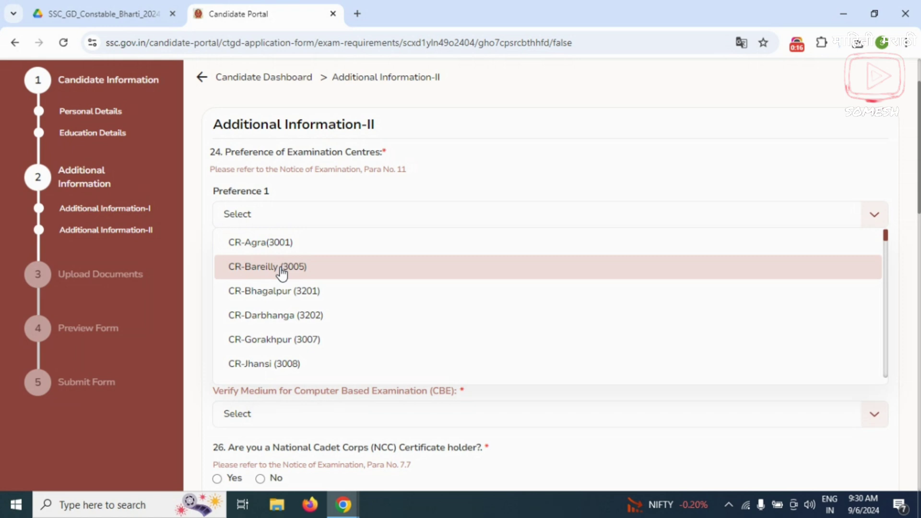
left_click_drag(885, 236, 886, 379)
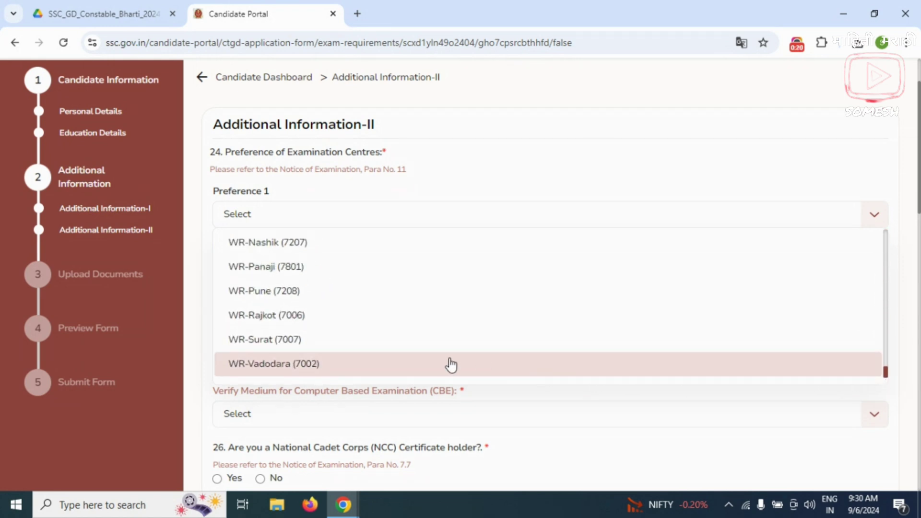
left_click(409, 244)
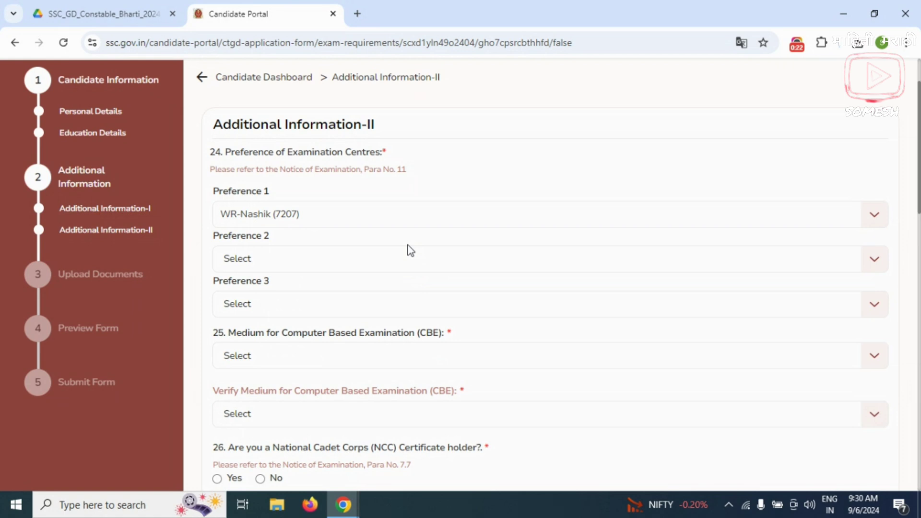
left_click(352, 258)
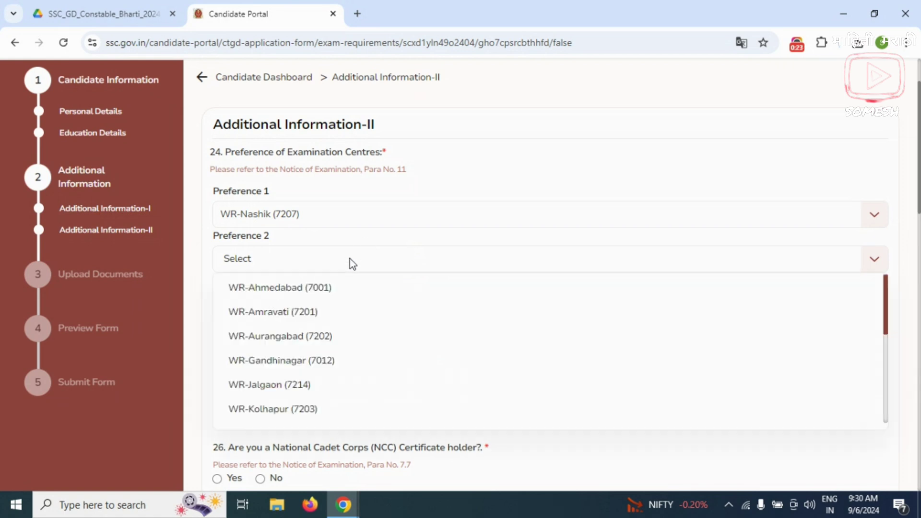
left_click(316, 336)
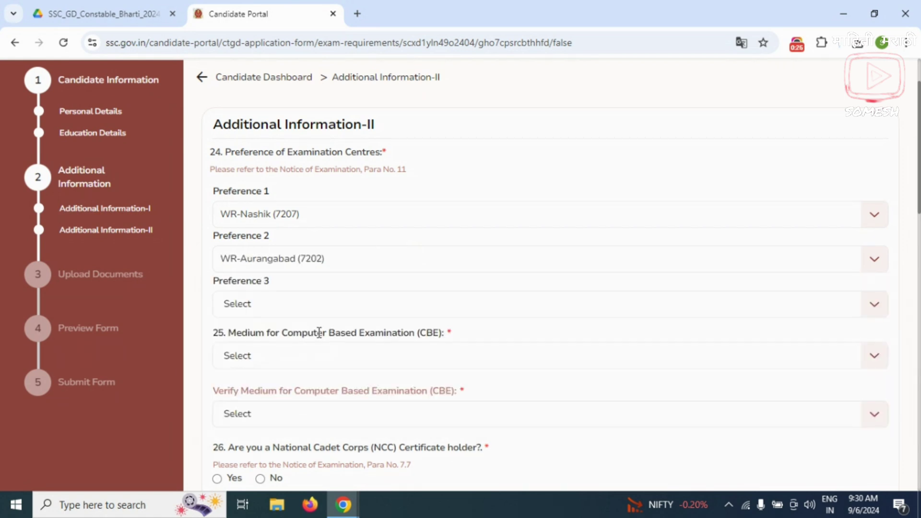
left_click(310, 309)
left_click(309, 409)
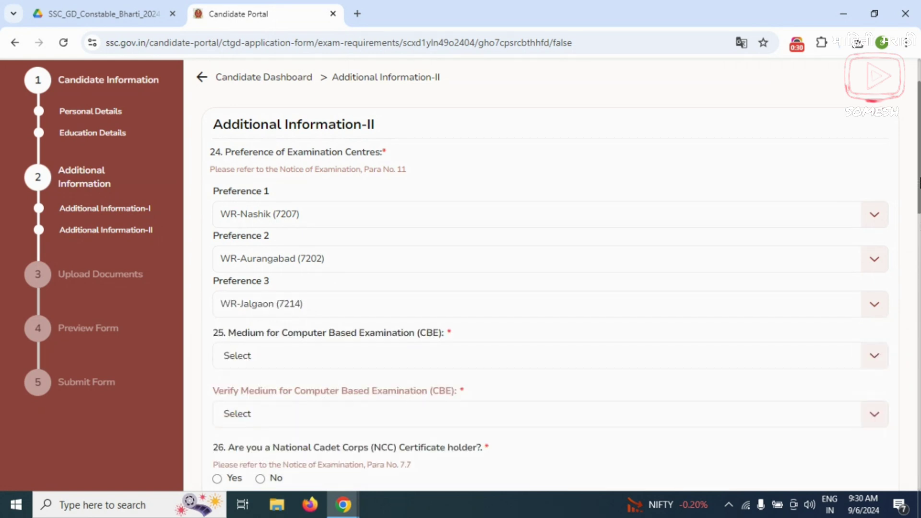
left_click_drag(919, 182, 919, 197)
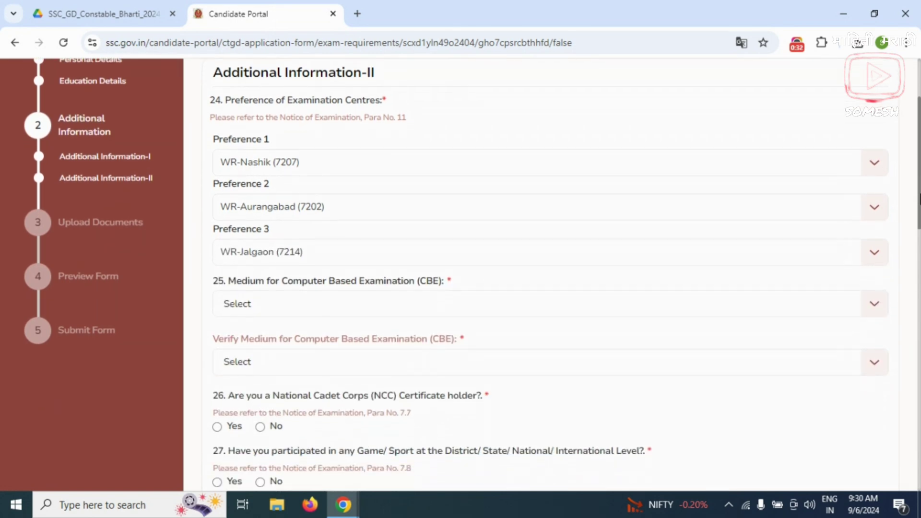
scroll(919, 197, "up", 1)
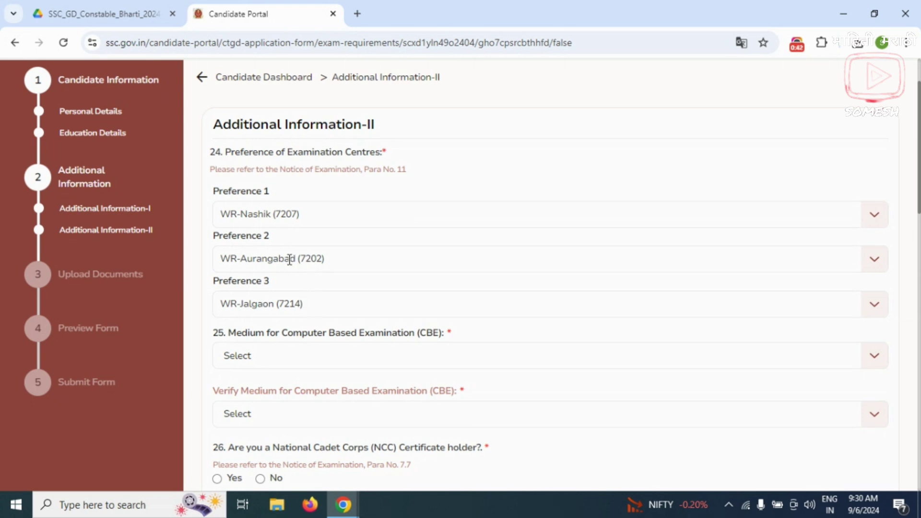
Step: Select 14 - Marathi as the CBE medium and again in Verify Medium
left_click(312, 361)
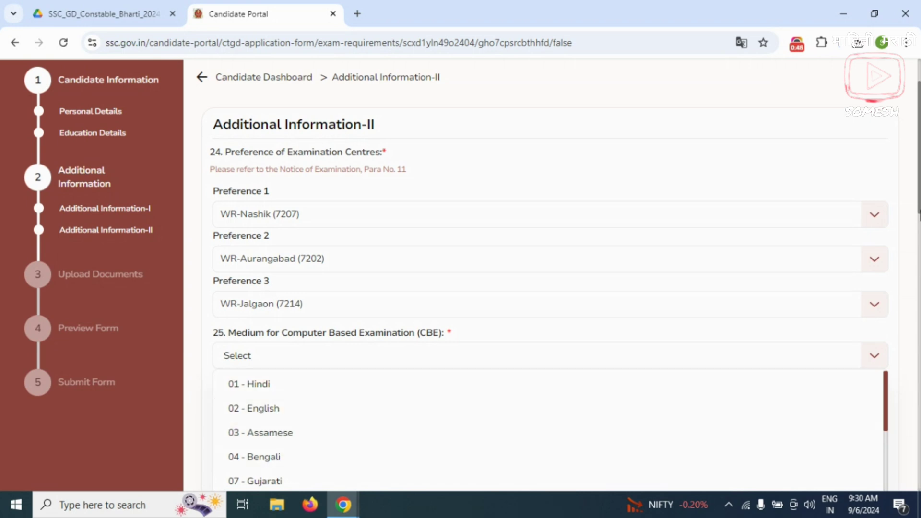
scroll(919, 172, "down", 3)
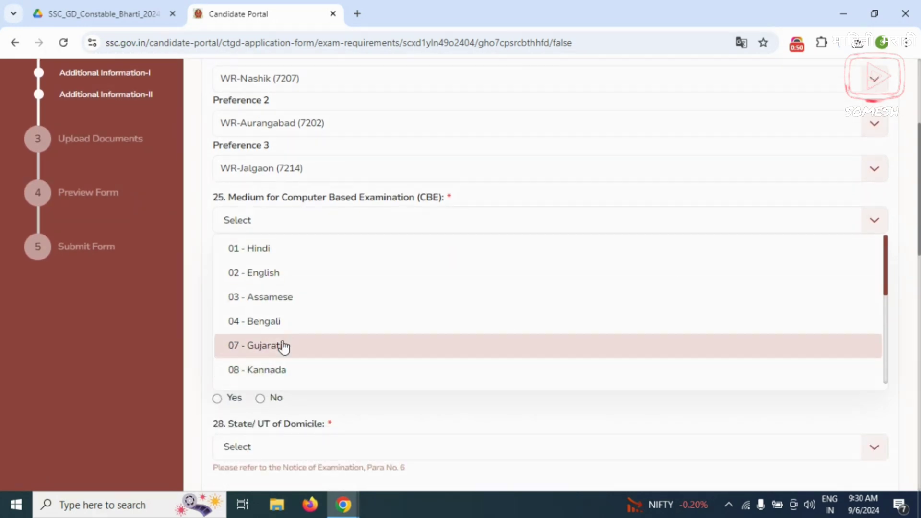
left_click_drag(886, 275, 874, 339)
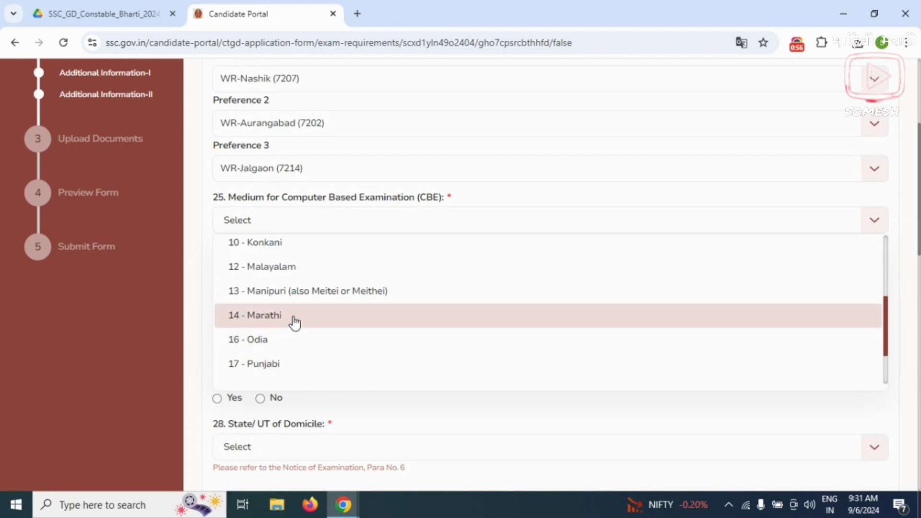
left_click(295, 322)
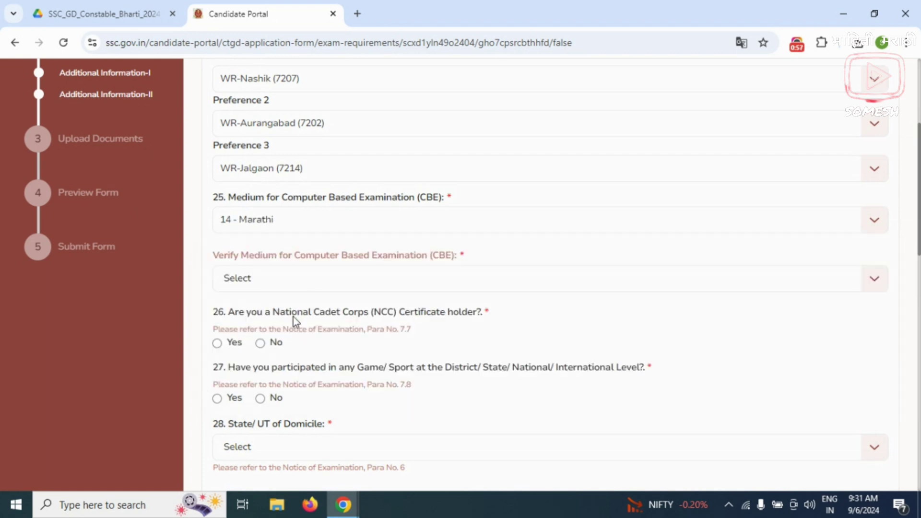
left_click(293, 278)
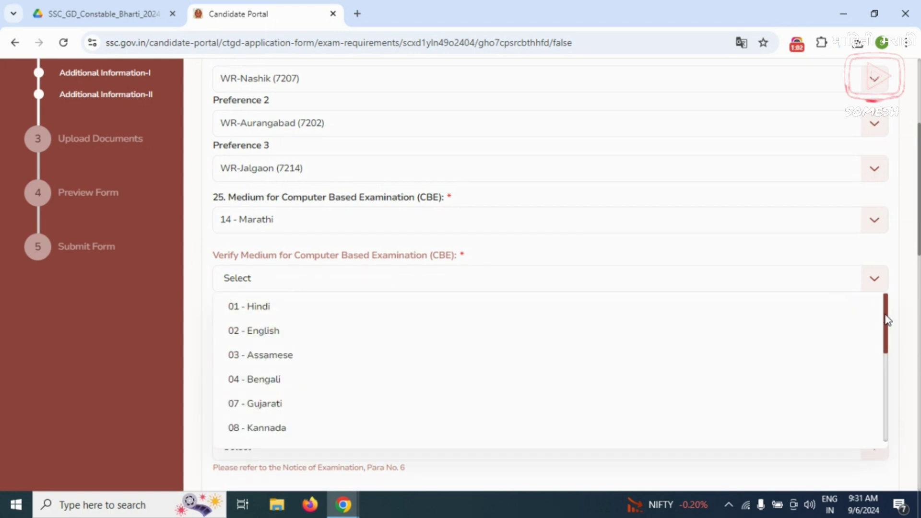
left_click_drag(887, 321, 887, 364)
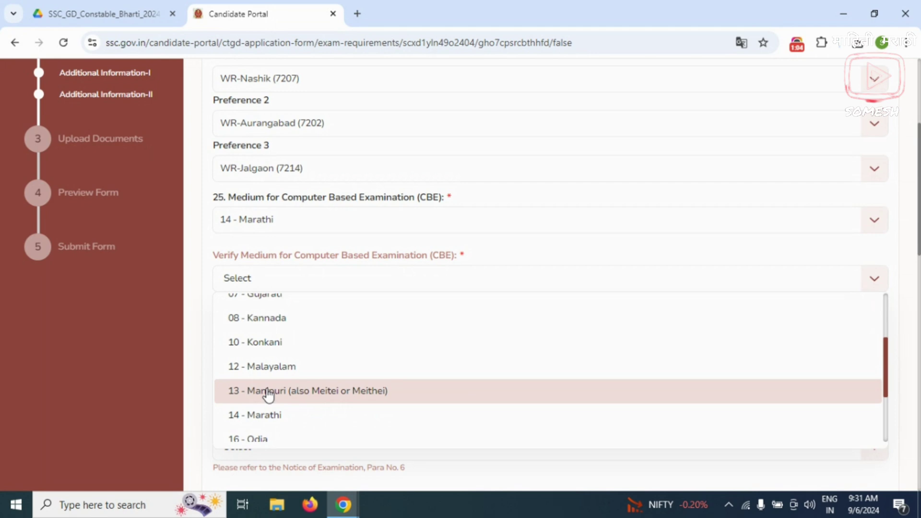
left_click(267, 416)
scroll(387, 186, "down", 2)
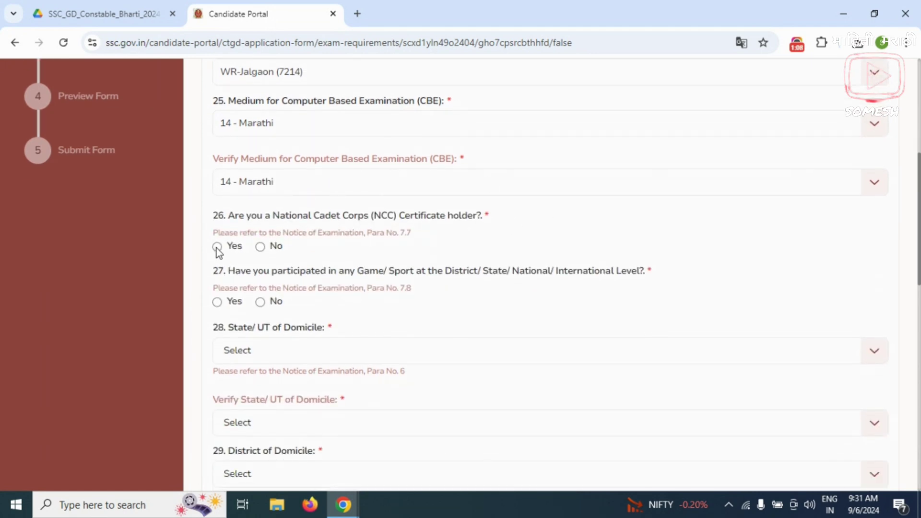
Step: Mark NCC certificate as Yes with NCC 'B' Certificate, confirmed in the verify field
left_click(217, 247)
left_click(249, 294)
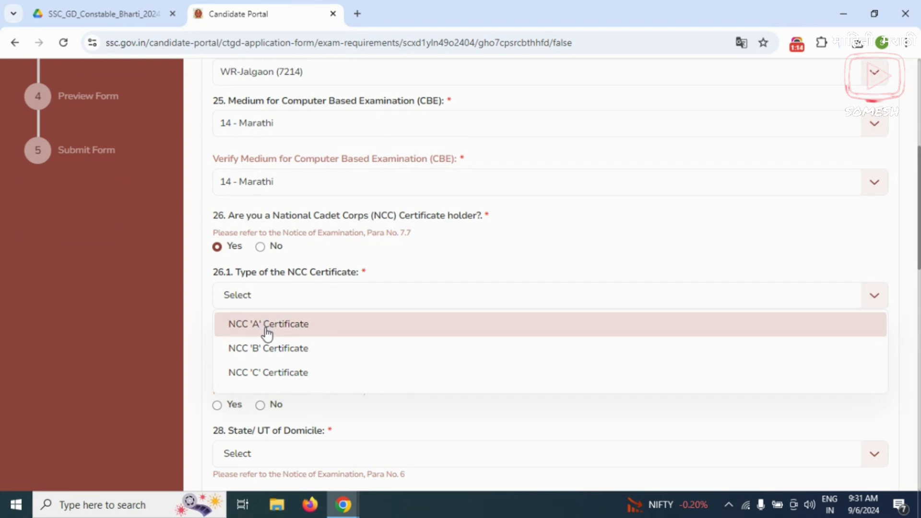
left_click(278, 352)
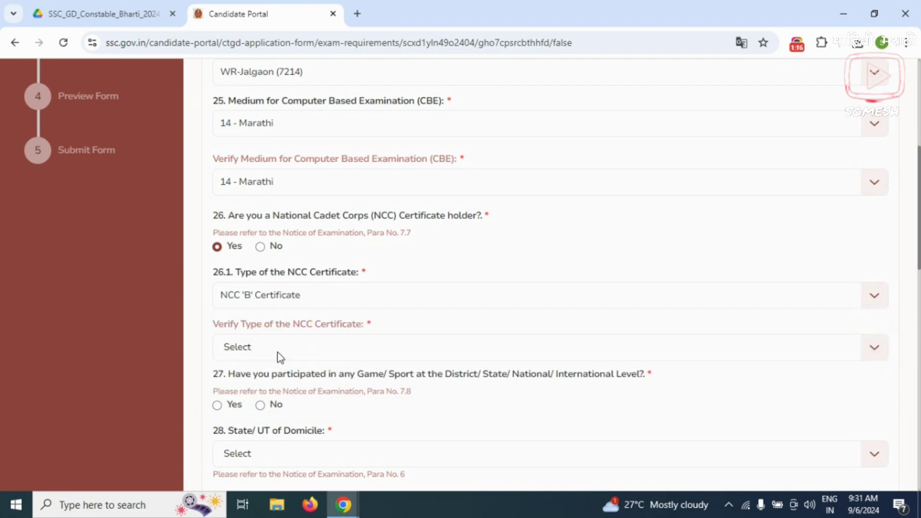
left_click(301, 359)
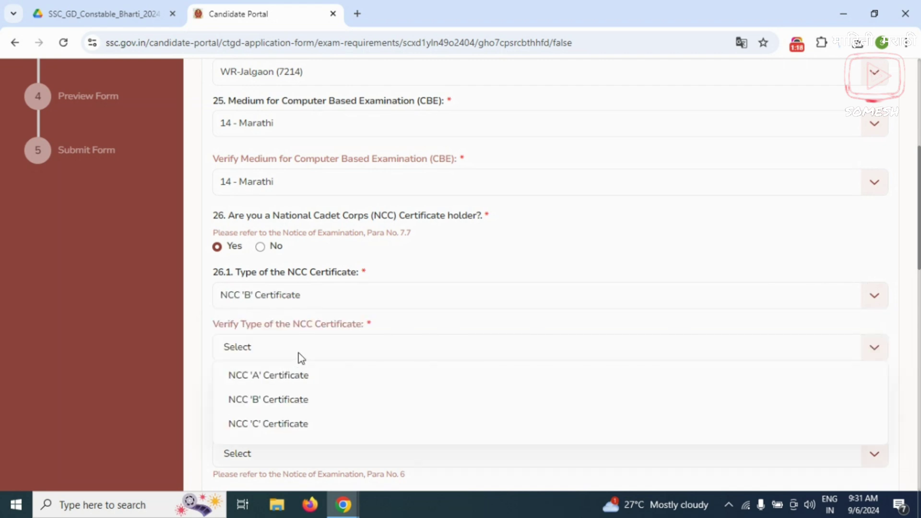
left_click(292, 400)
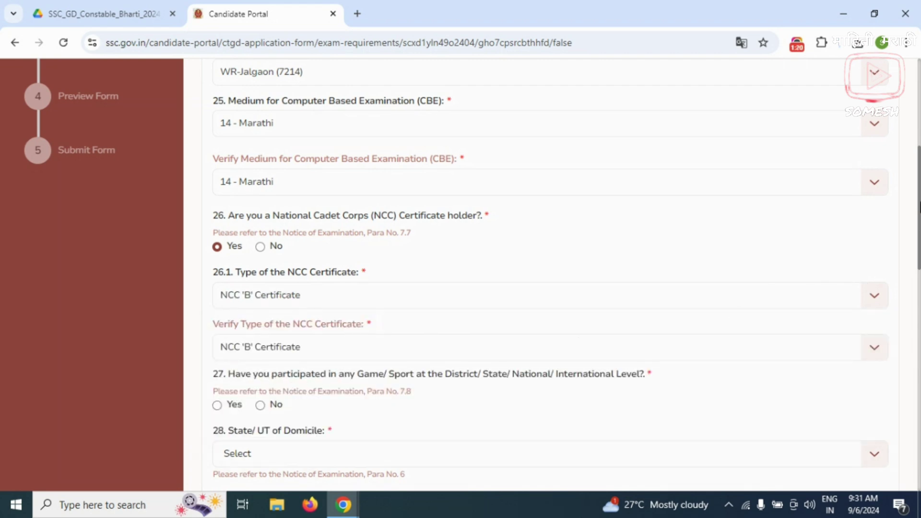
scroll(309, 248, "down", 3)
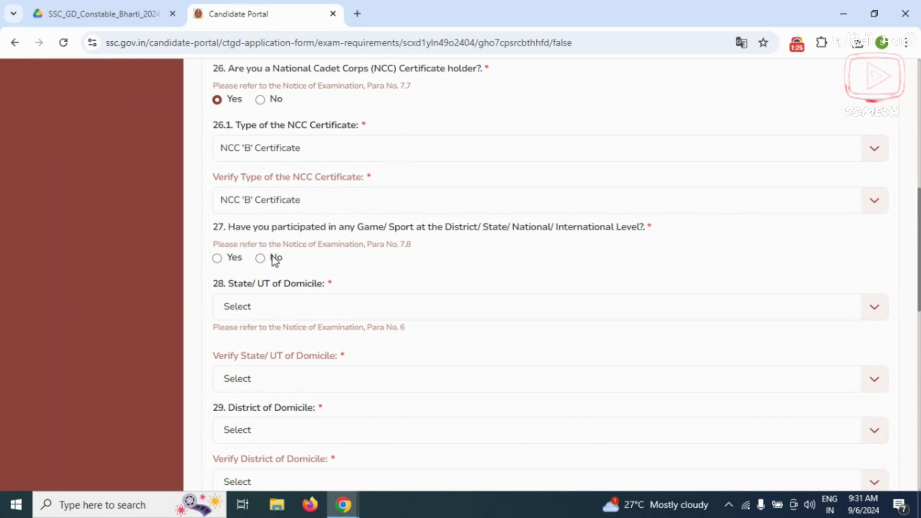
Step: Change both the NCC certificate and sports participation answers to No
left_click(217, 259)
scroll(221, 259, "up", 2)
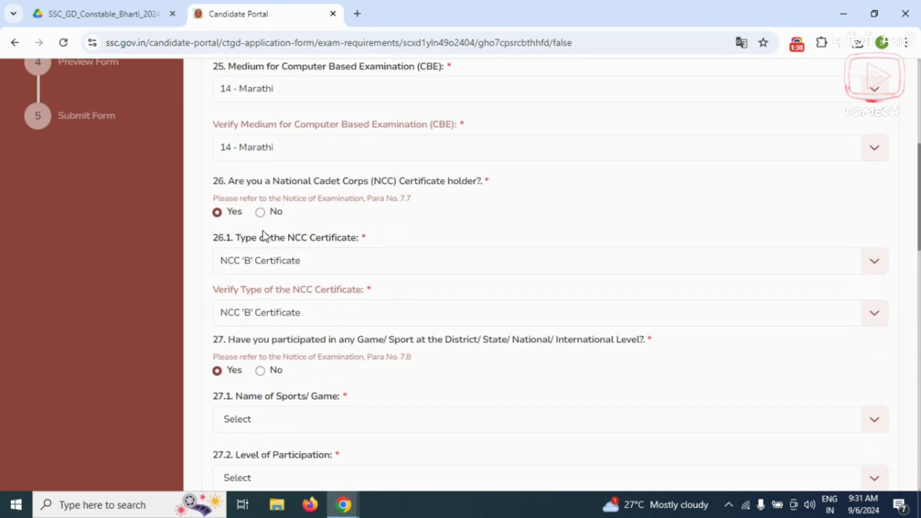
left_click(260, 213)
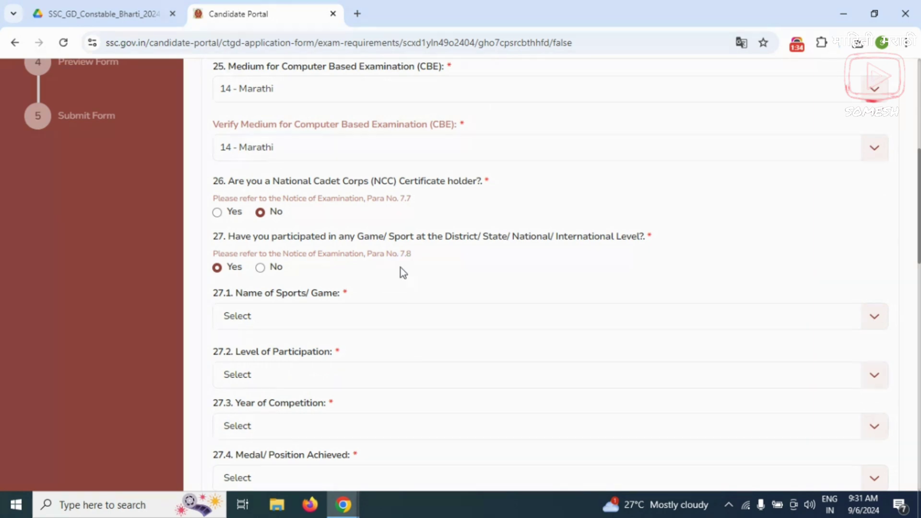
left_click(259, 316)
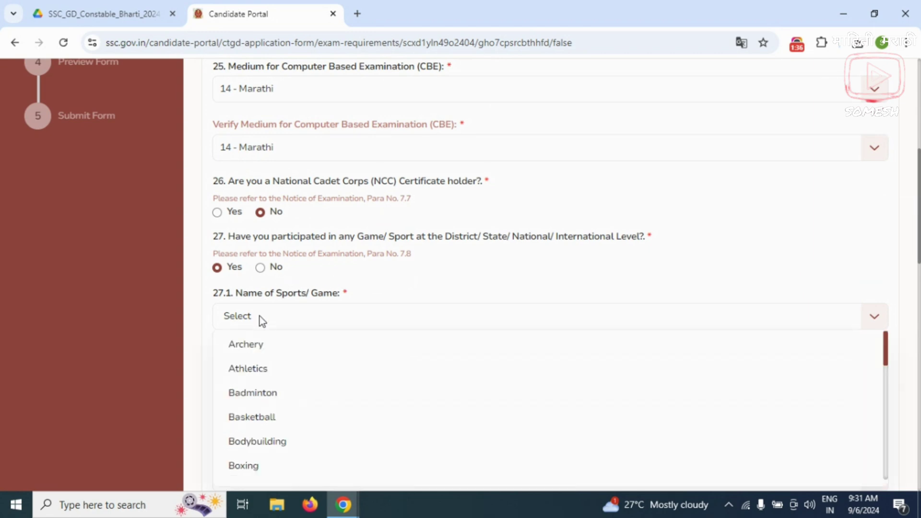
left_click(260, 317)
left_click(260, 317)
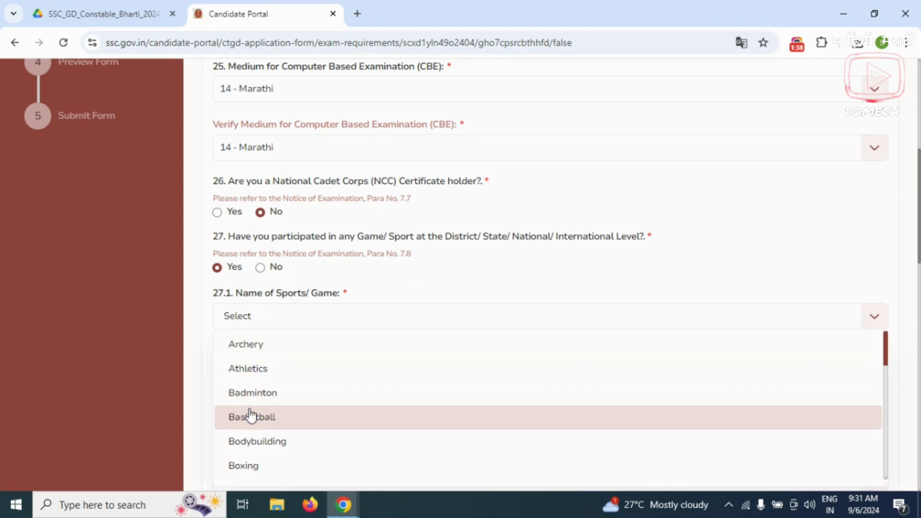
left_click(261, 268)
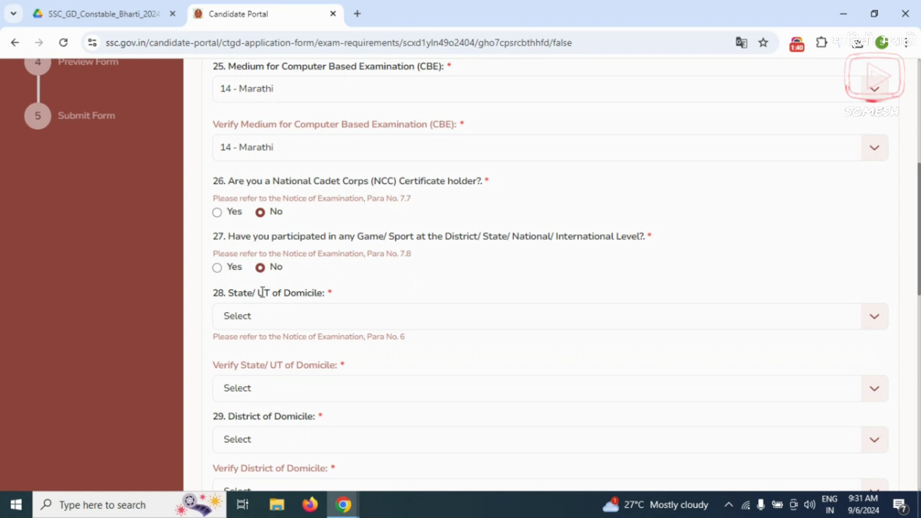
Step: Choose Maharashtra as the domicile state and in its verify field
left_click(258, 319)
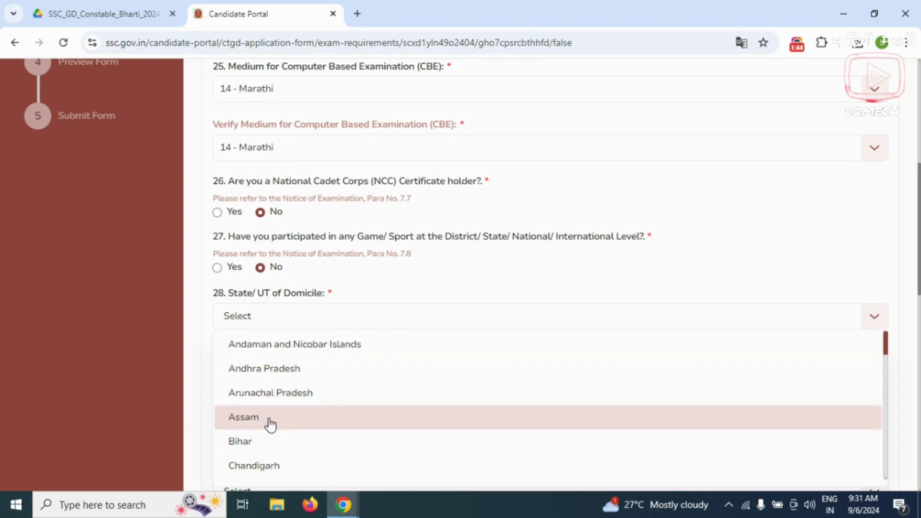
scroll(271, 424, "down", 5)
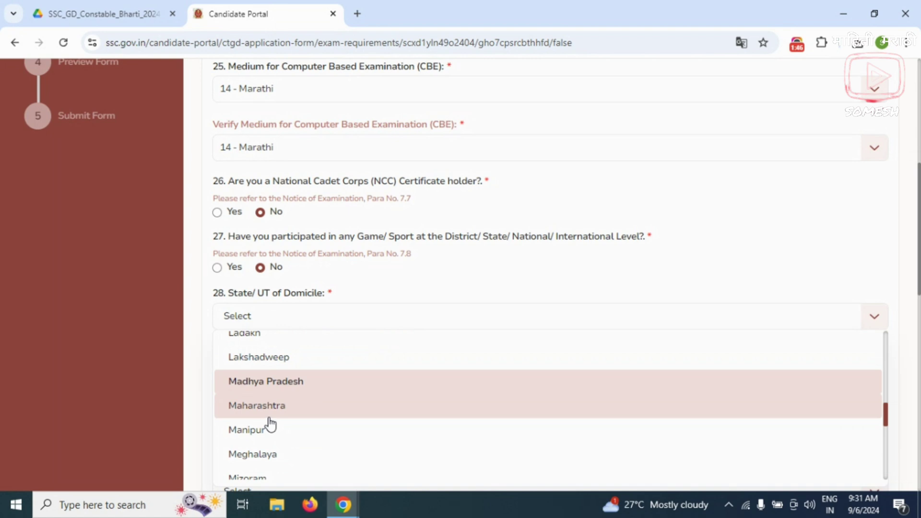
left_click(261, 408)
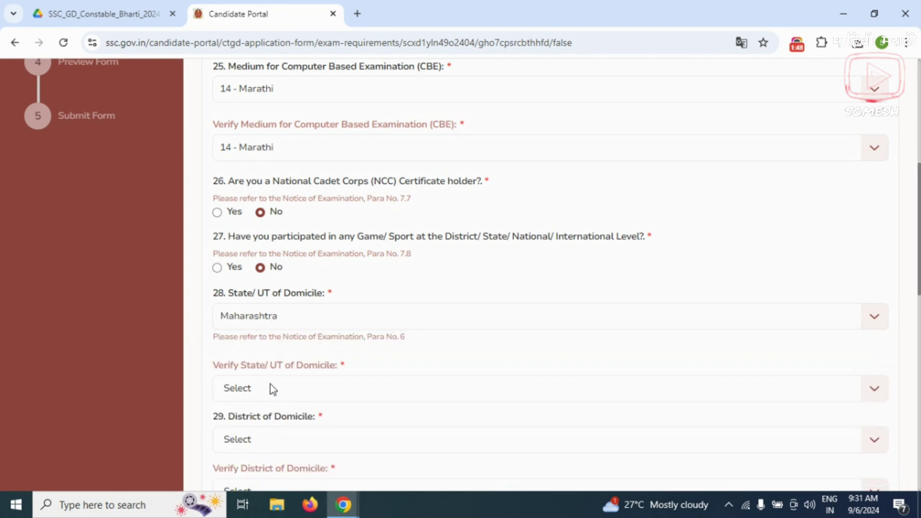
left_click(270, 387)
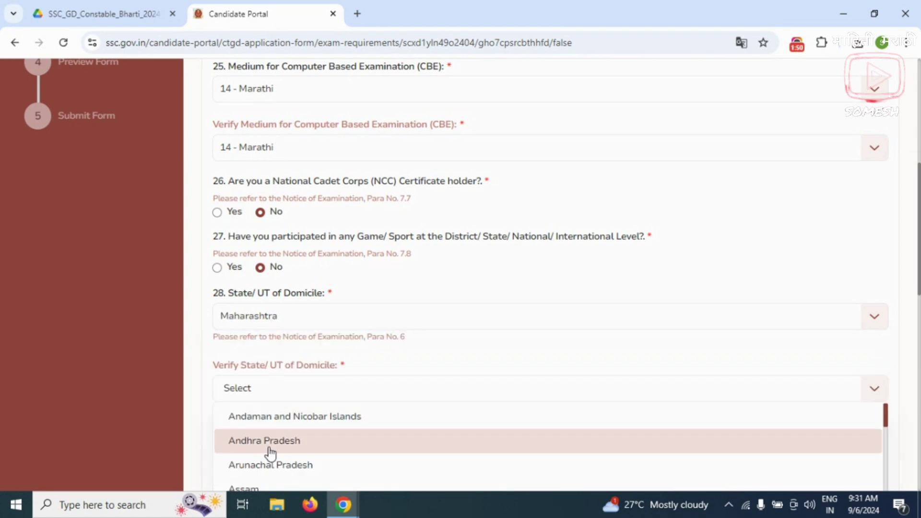
scroll(270, 453, "down", 5)
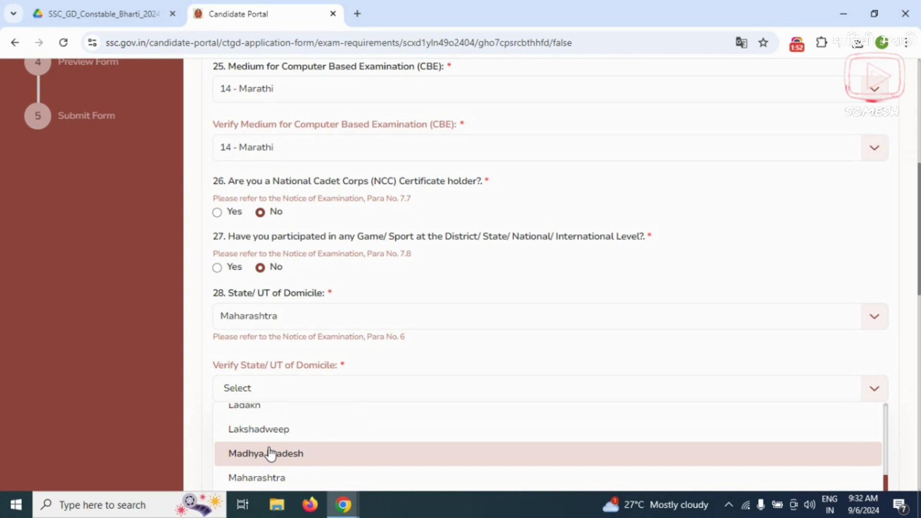
left_click(268, 479)
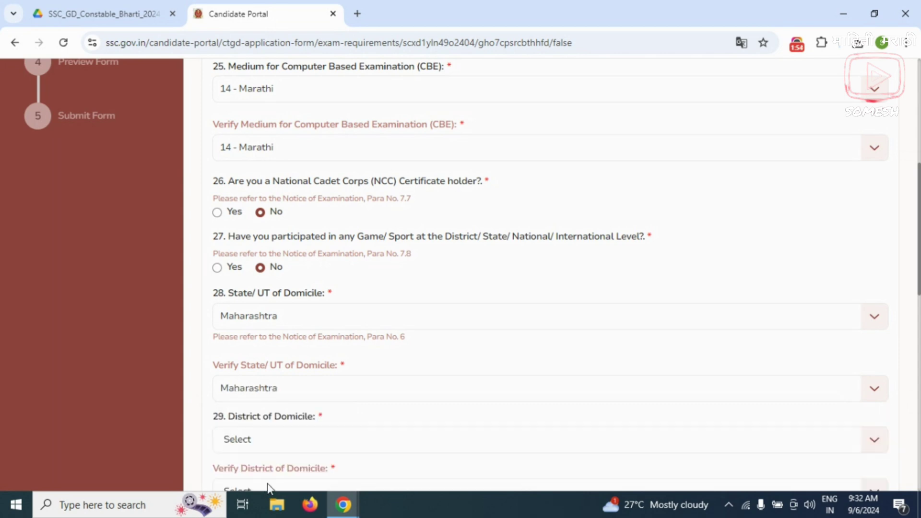
left_click_drag(920, 217, 916, 269)
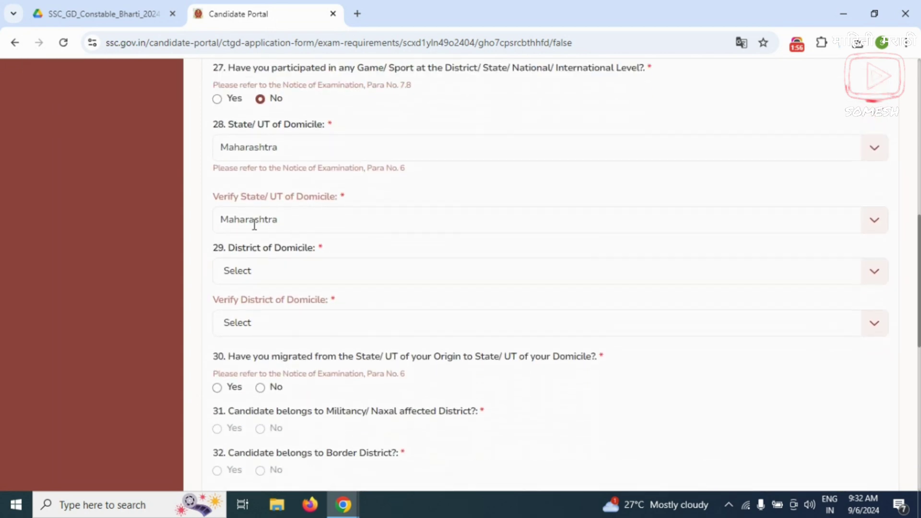
Step: Set the district of domicile to Nashik
left_click(269, 273)
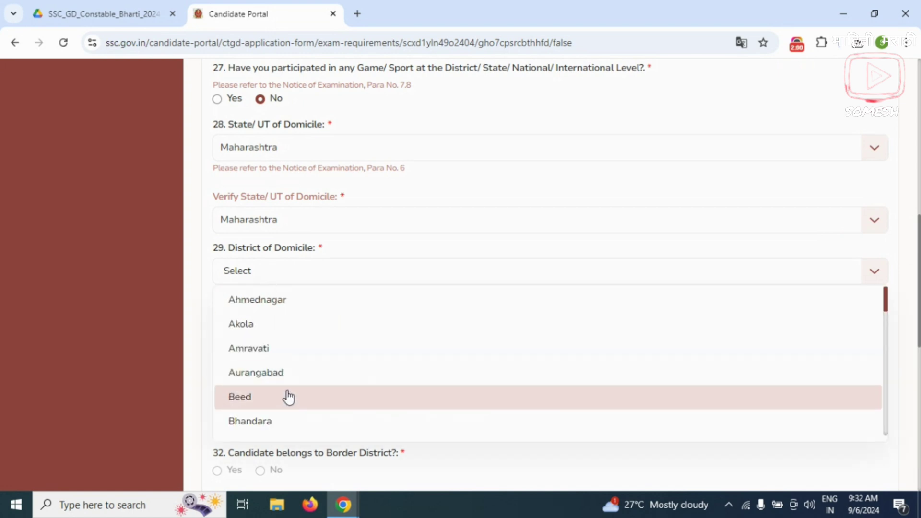
key("n")
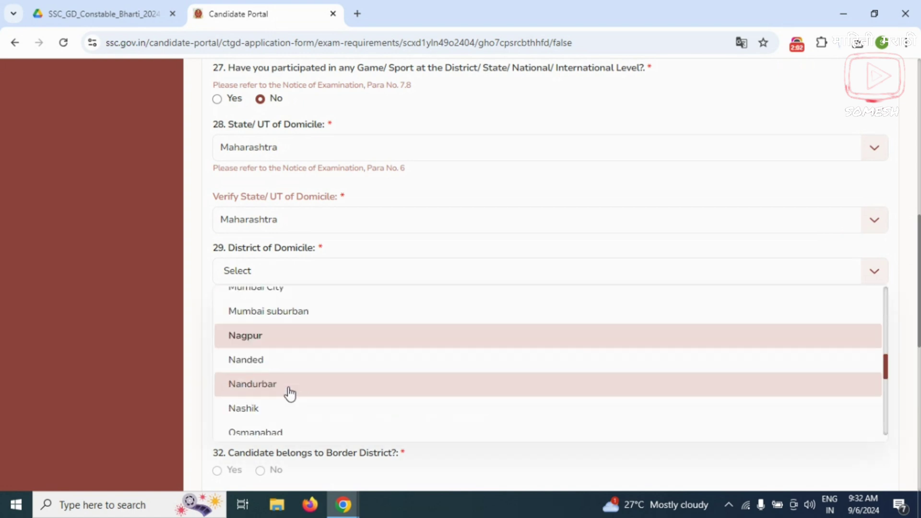
left_click(285, 408)
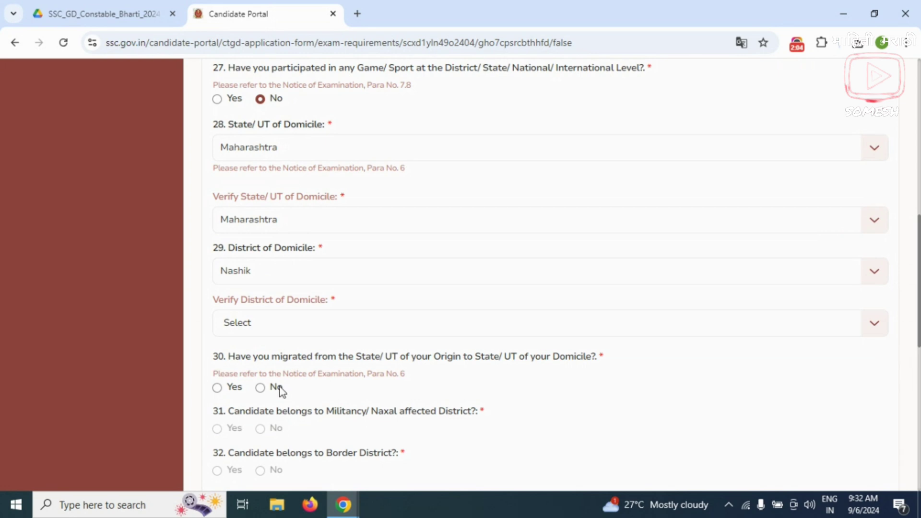
scroll(315, 307, "down", 3)
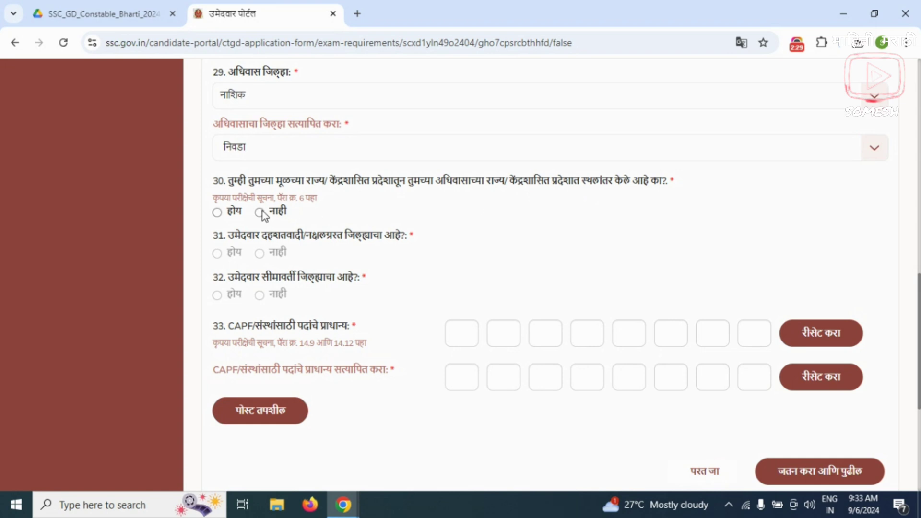
Step: Set question 30, migration from the state of origin, to No
left_click(219, 213)
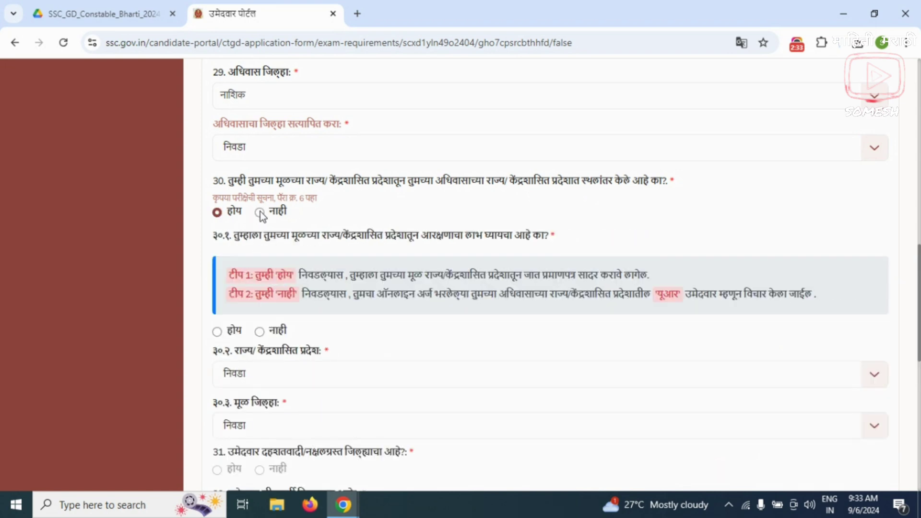
left_click(260, 212)
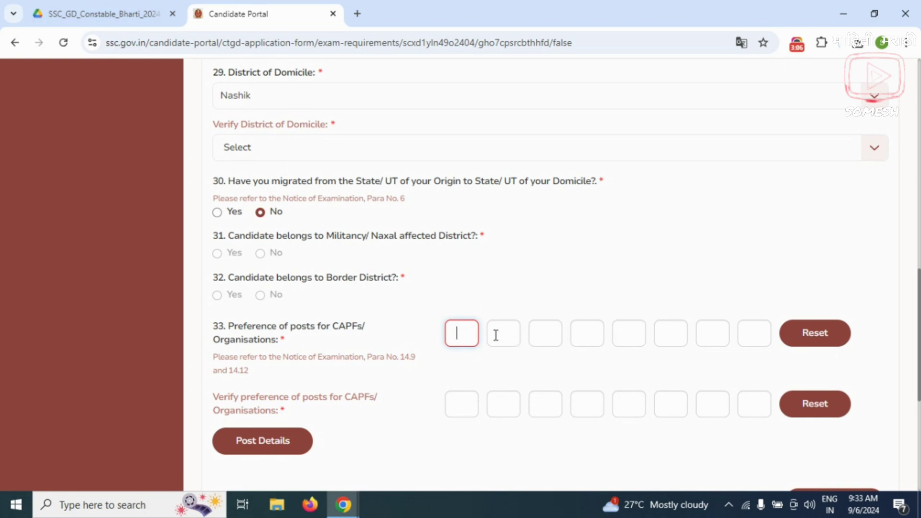
Step: Complete the post preference row A–G by entering H in the empty eighth box
type("A")
type("B")
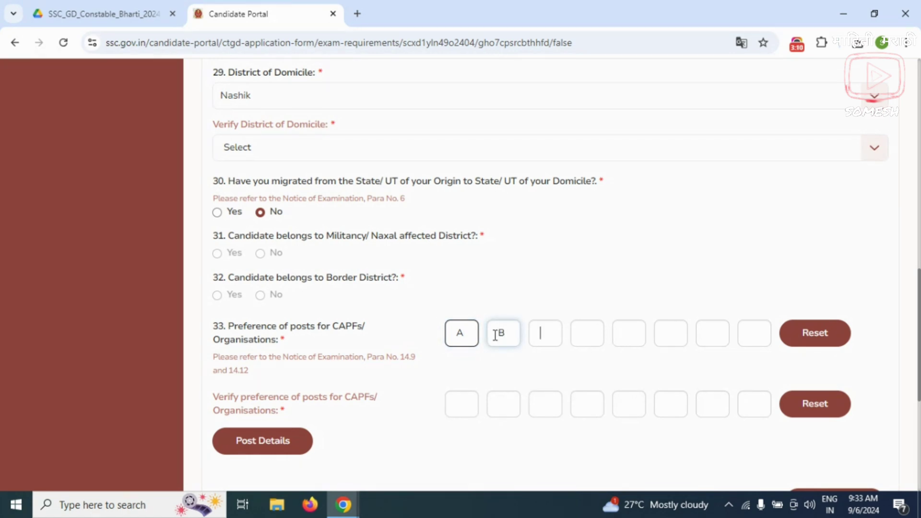
type("CD")
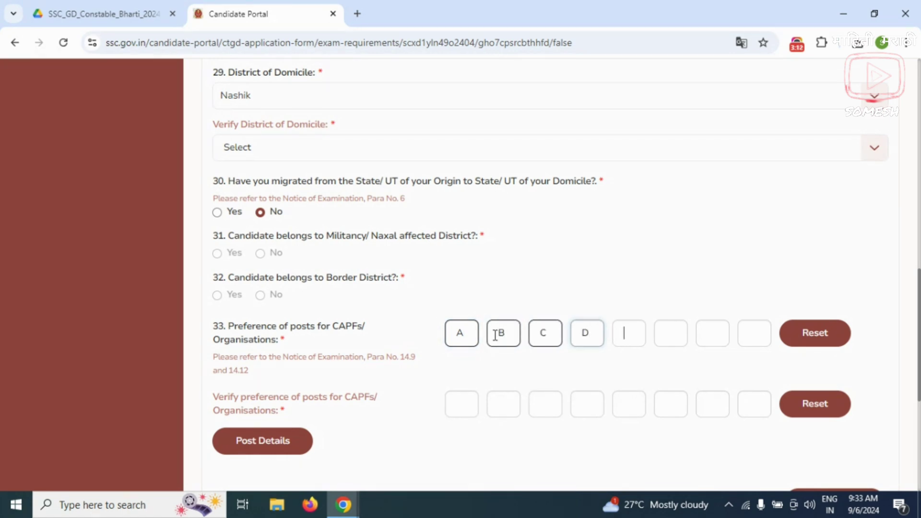
type("EF")
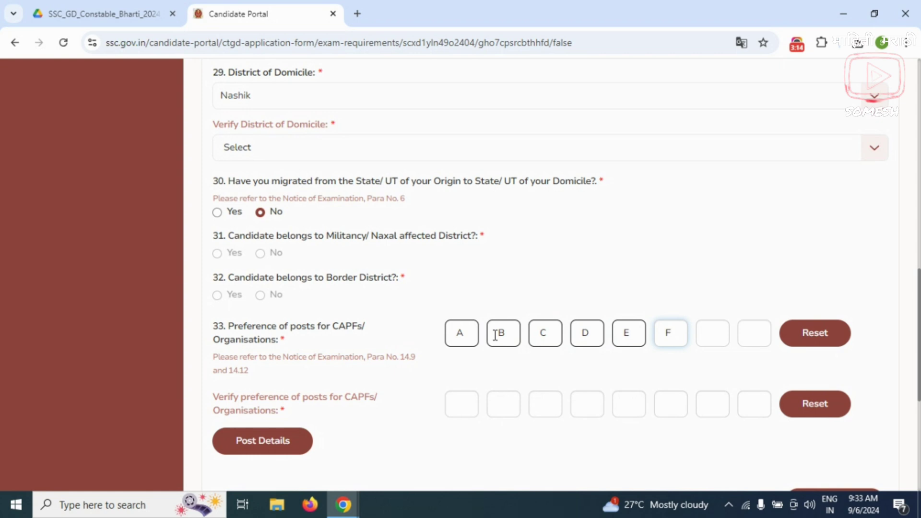
type("G")
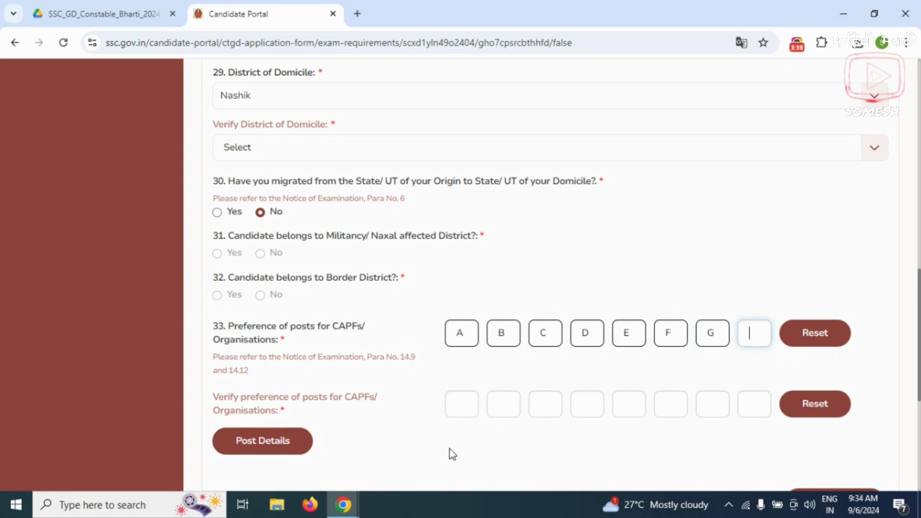
left_click(454, 408)
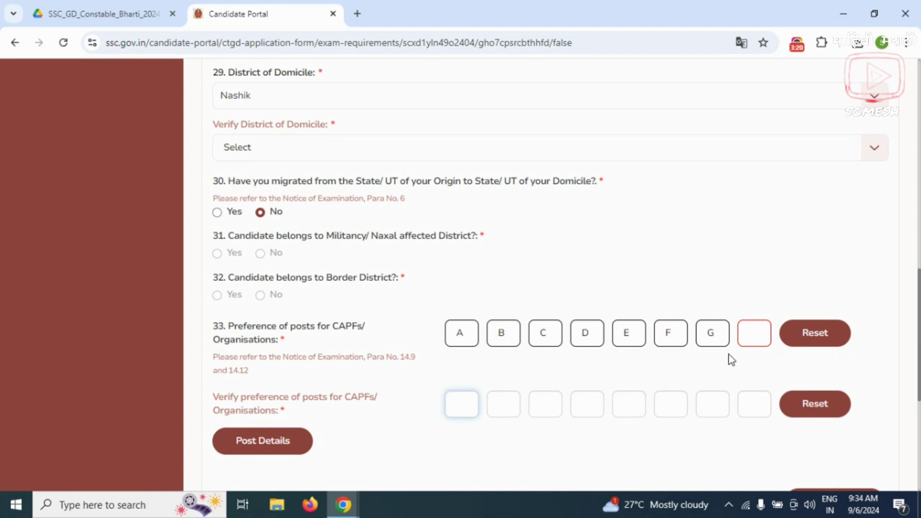
left_click(769, 337)
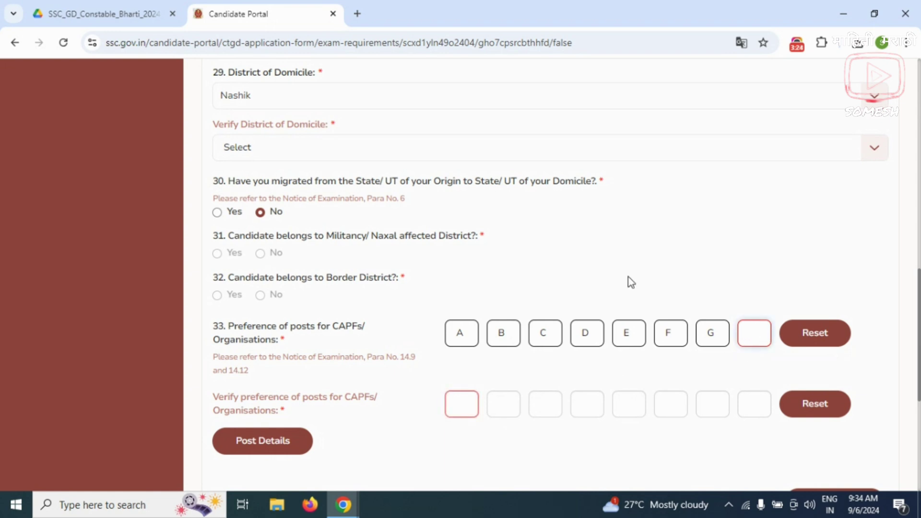
type("H")
key("Tab")
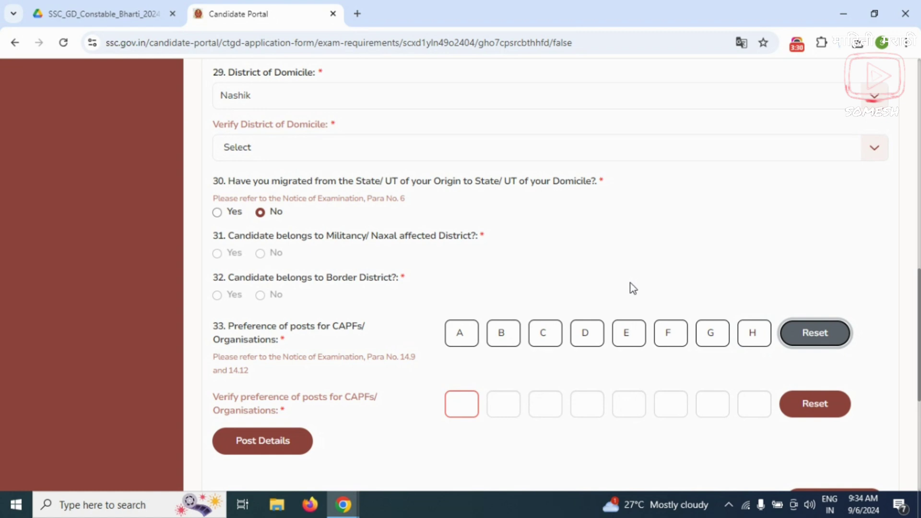
Step: Enter A, B, C, D and E into the verify preference boxes in order
left_click(459, 408)
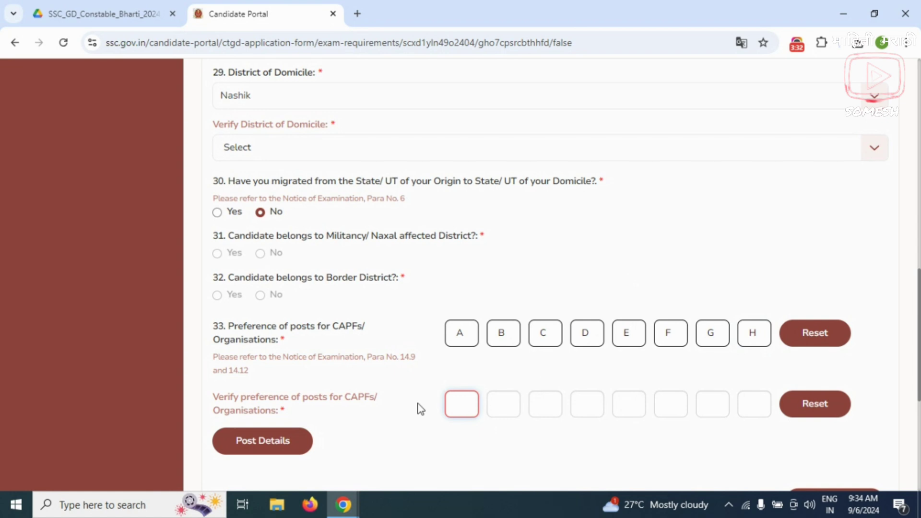
type("A")
key("Tab")
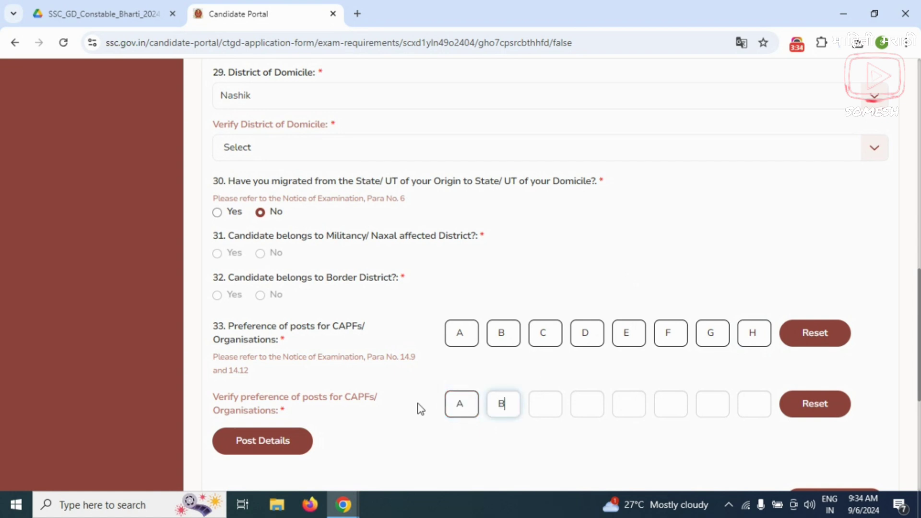
type("B")
key("Tab")
type("C")
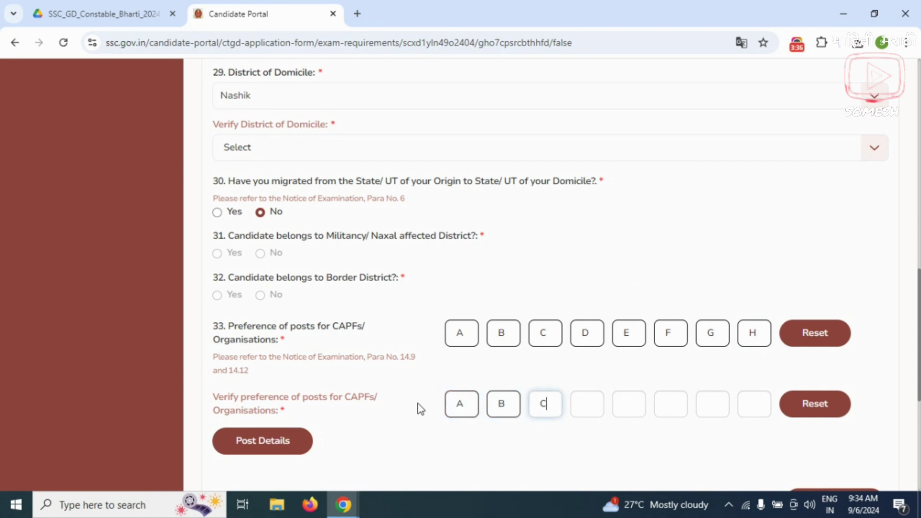
key("Tab")
type("D")
key("Tab")
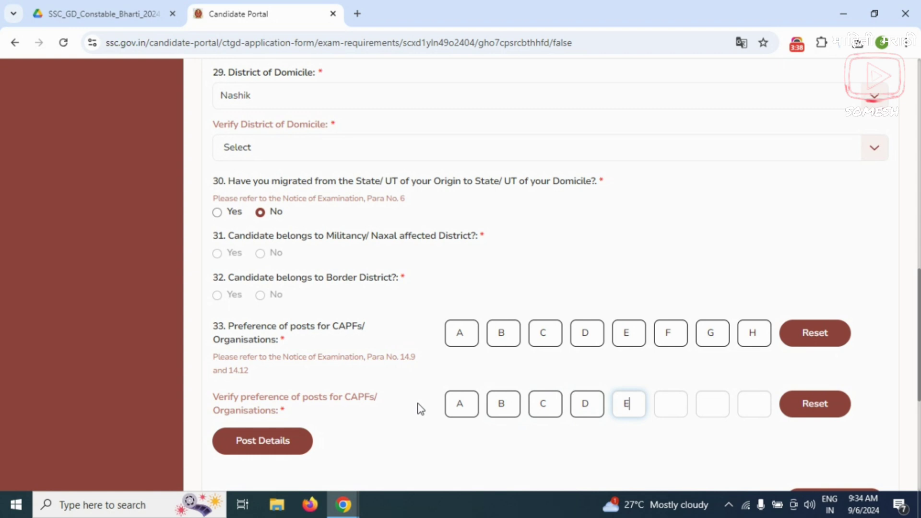
key("Tab")
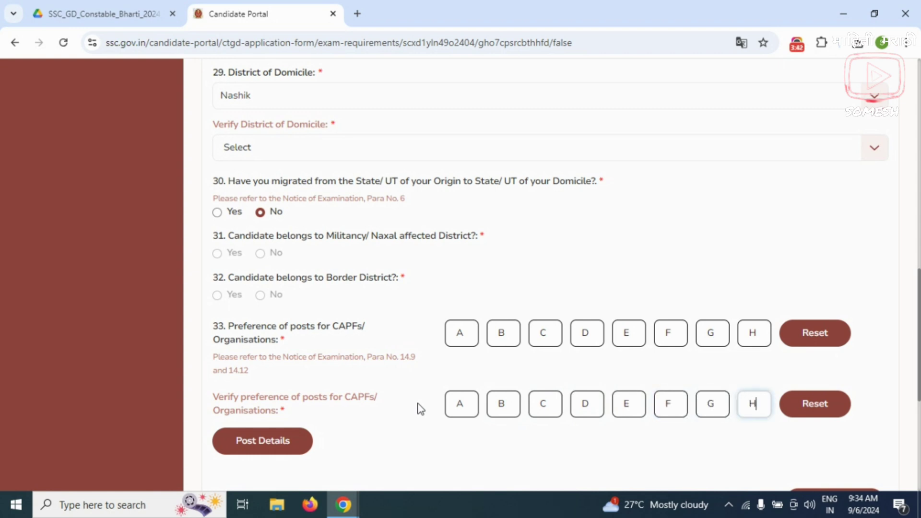
Step: Confirm Nashik as the verified domicile district and save Additional Information-II, continuing to photo upload
left_click_drag(920, 307, 888, 140)
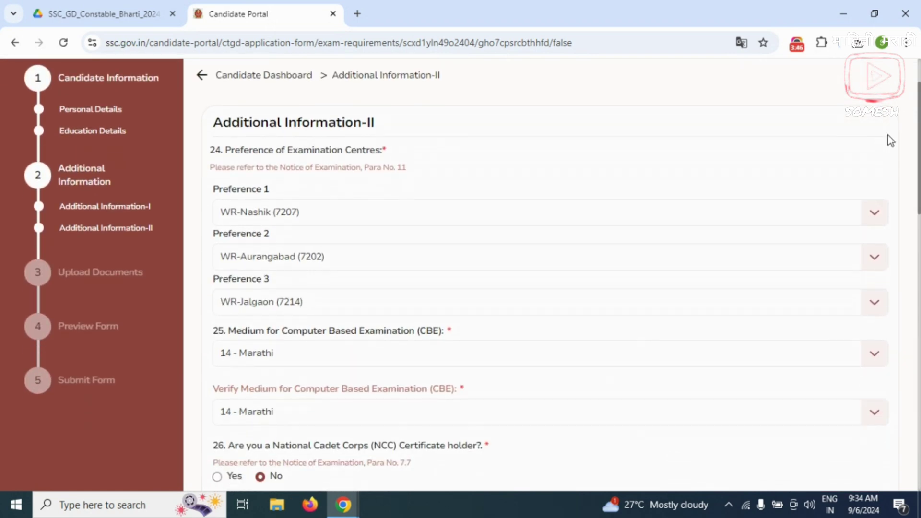
triple_click(411, 158)
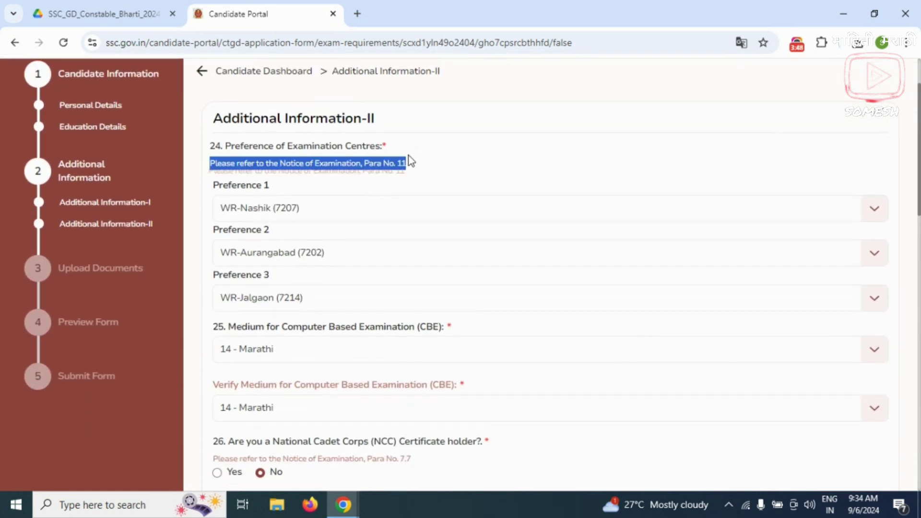
left_click_drag(920, 190, 917, 323)
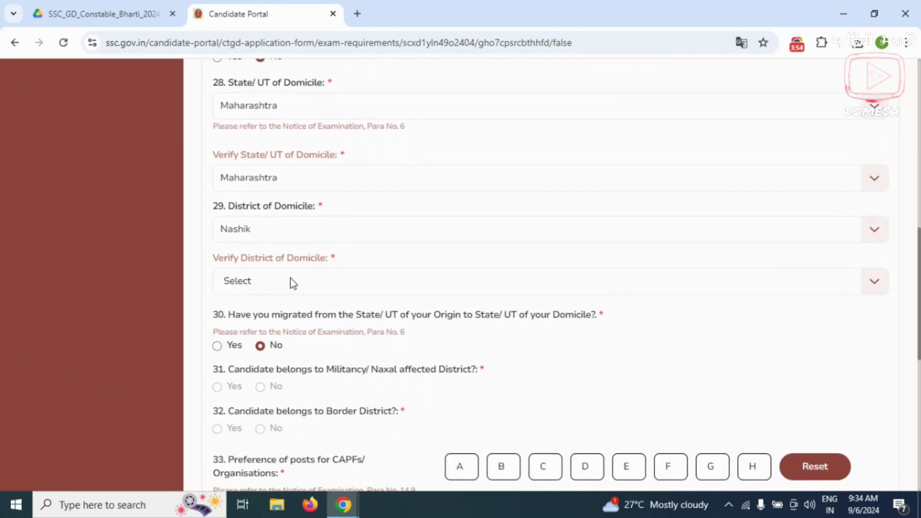
left_click(290, 282)
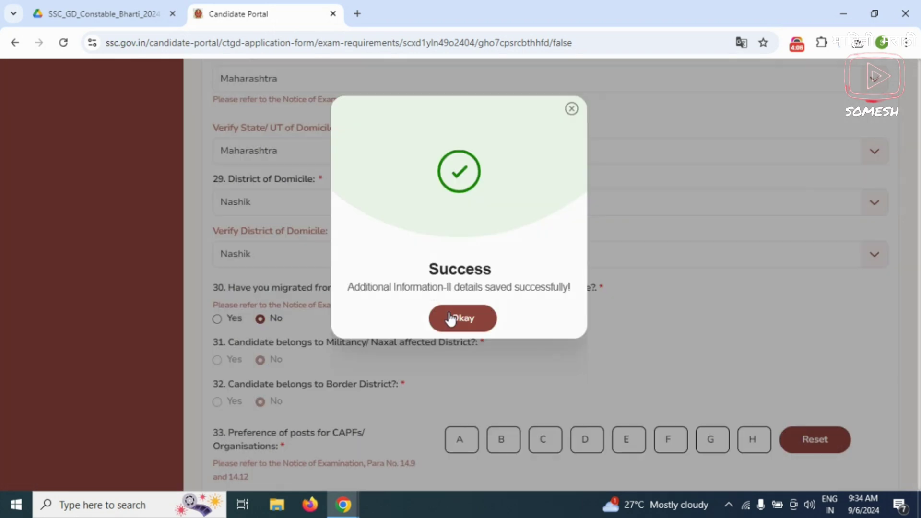
left_click(459, 318)
scroll(508, 301, "up", 10)
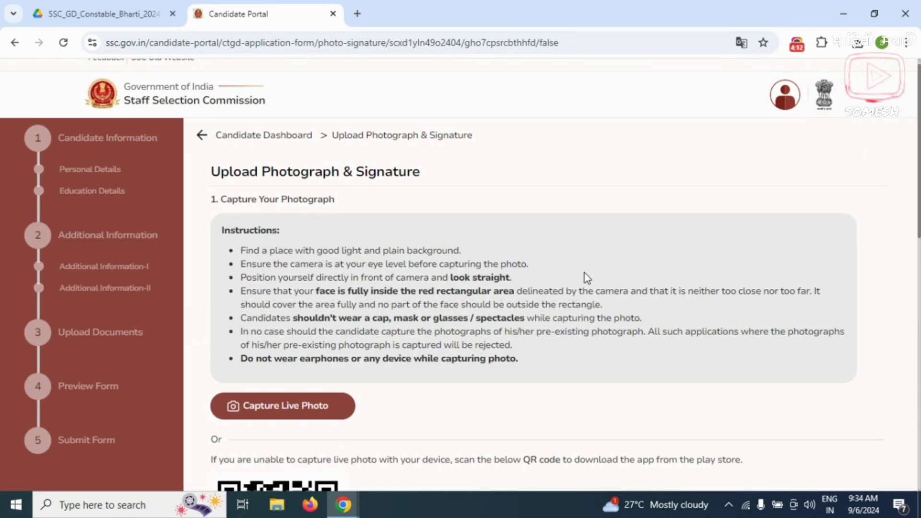
scroll(264, 297, "down", 2)
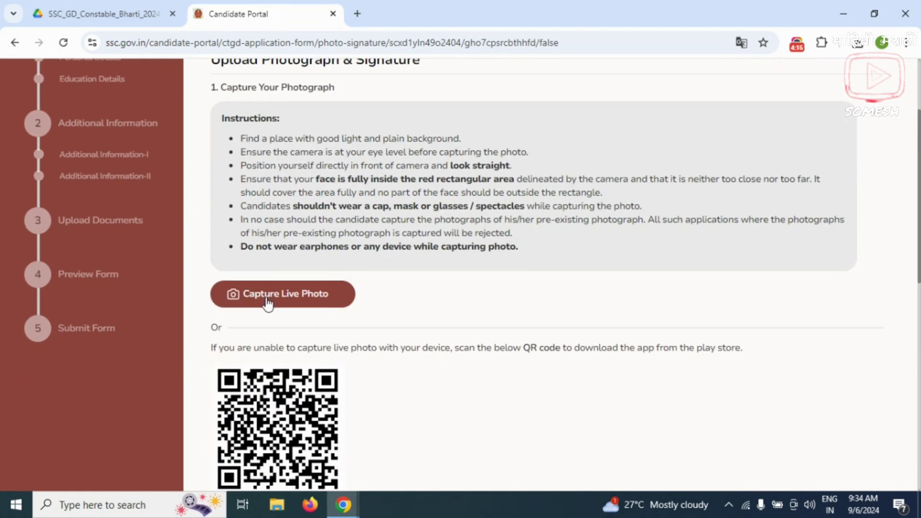
left_click(267, 302)
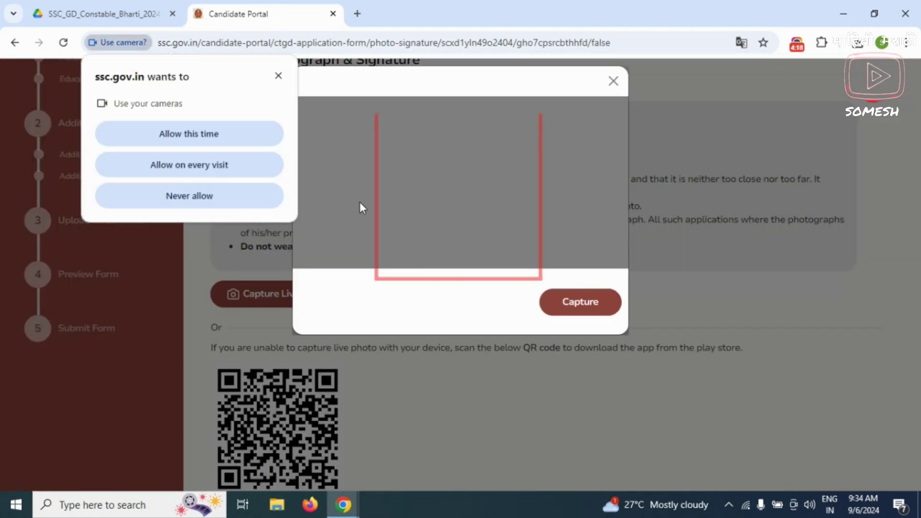
left_click(279, 76)
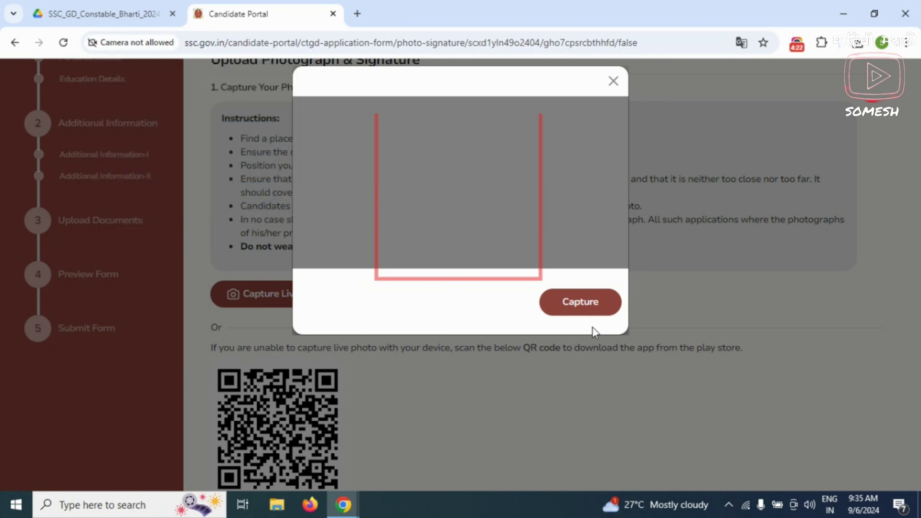
left_click(589, 300)
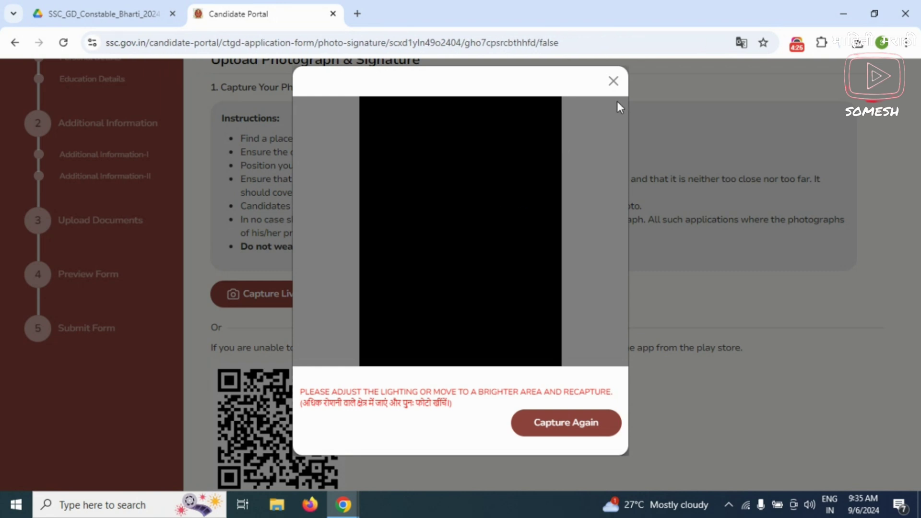
left_click(613, 83)
scroll(375, 288, "down", 7)
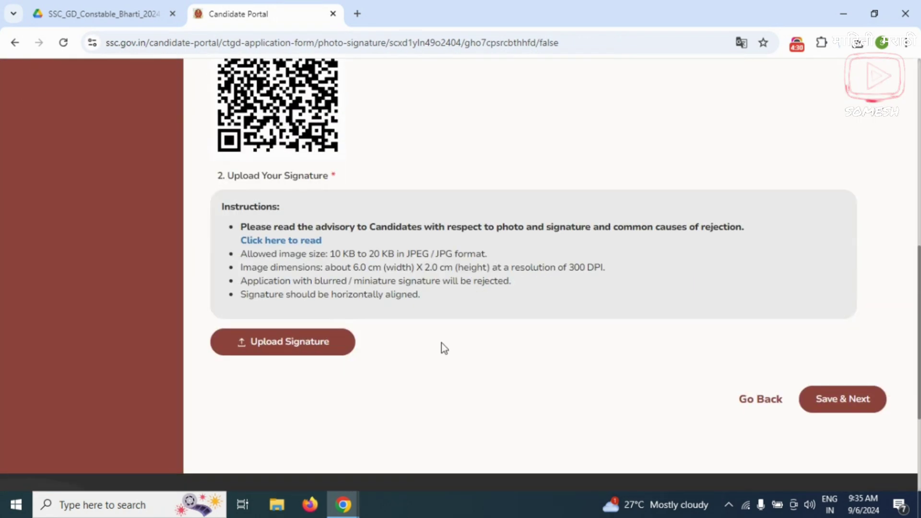
Step: Save the uploaded photograph and signature and confirm the Success message to reach Preview Form
left_click(851, 403)
scroll(549, 373, "down", 5)
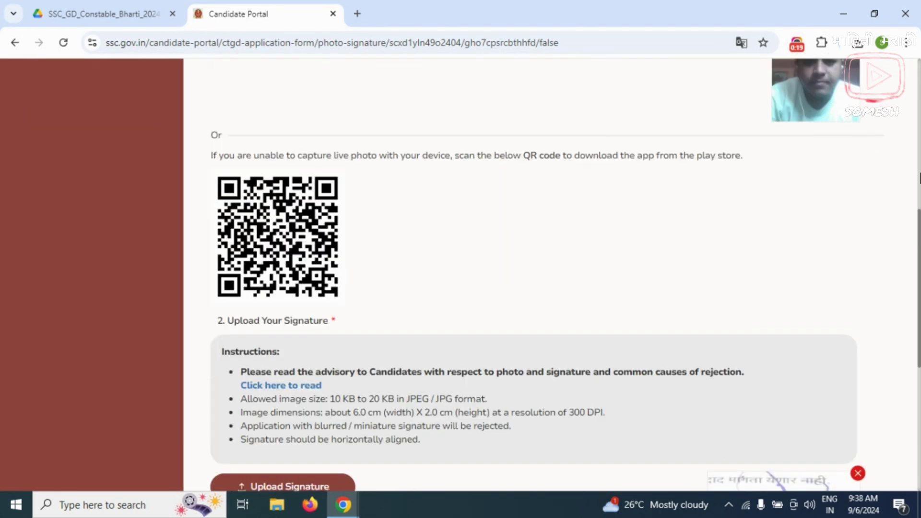
scroll(859, 360, "down", 4)
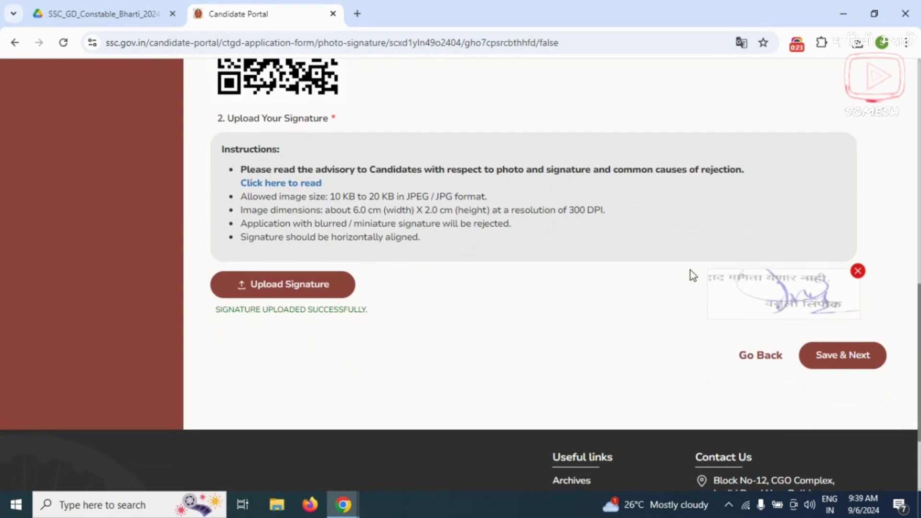
left_click(819, 356)
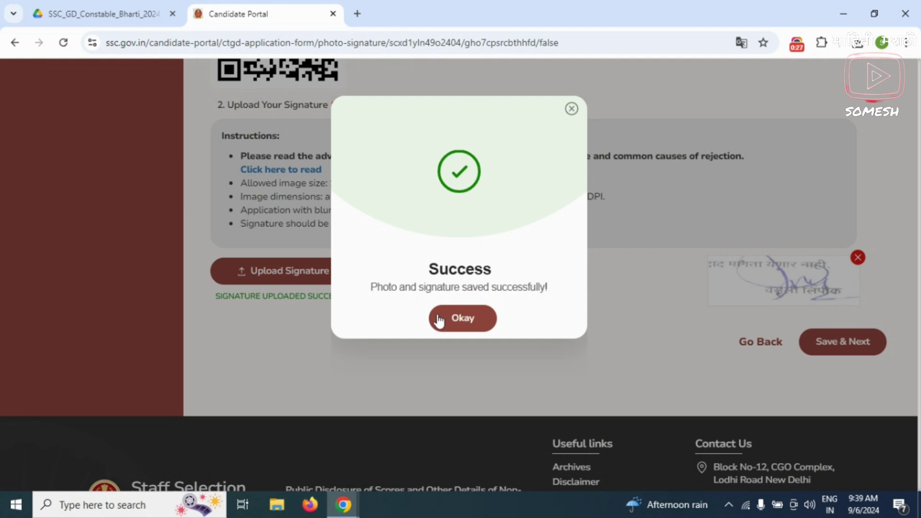
left_click(457, 325)
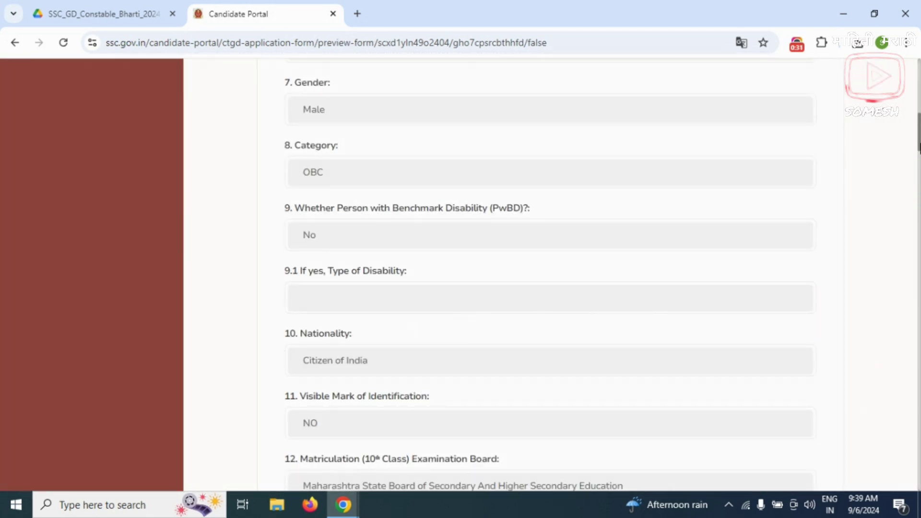
Step: Scroll through the Preview Form details and proceed to the Declaration page
left_click_drag(919, 144, 919, 480)
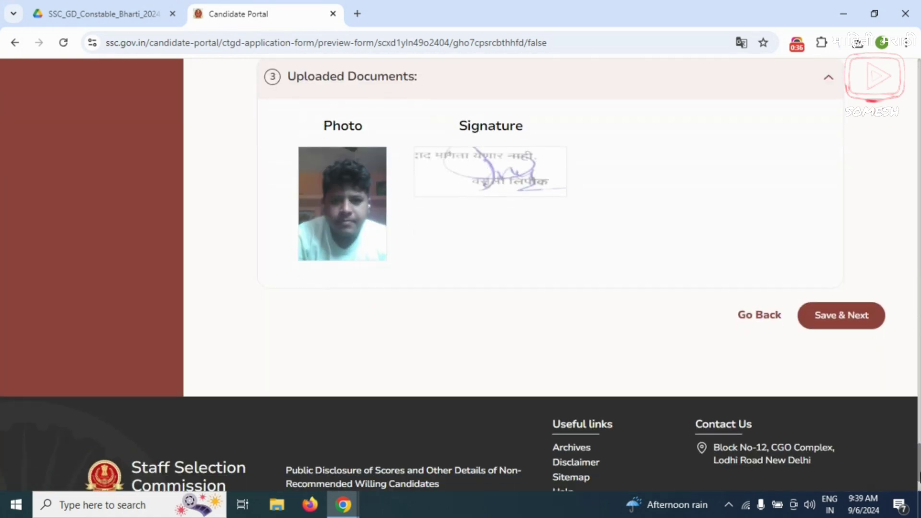
left_click(848, 317)
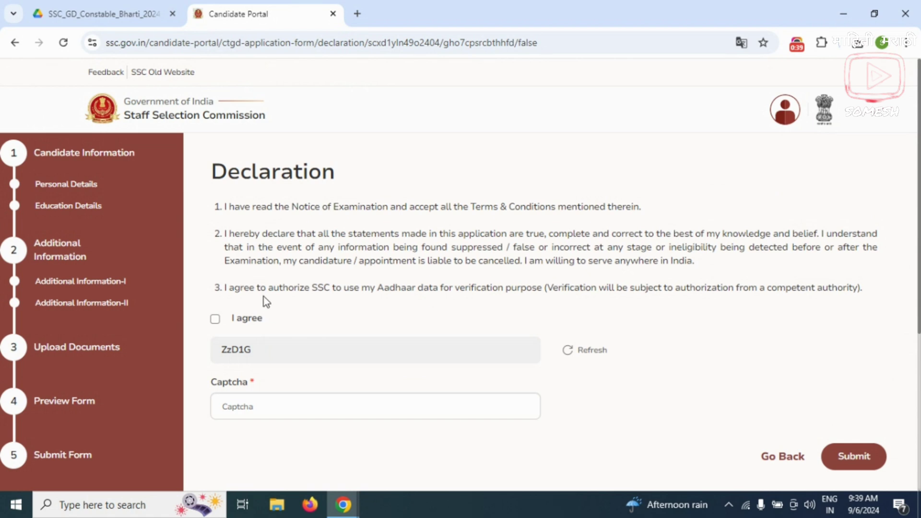
Step: Tick I agree, enter the displayed captcha code and submit the application
left_click(217, 321)
scroll(279, 349, "down", 3)
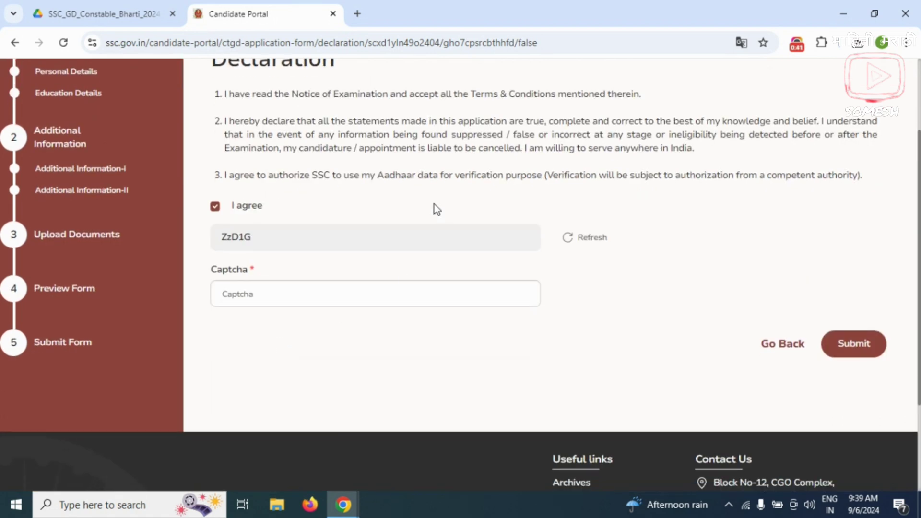
left_click(307, 294)
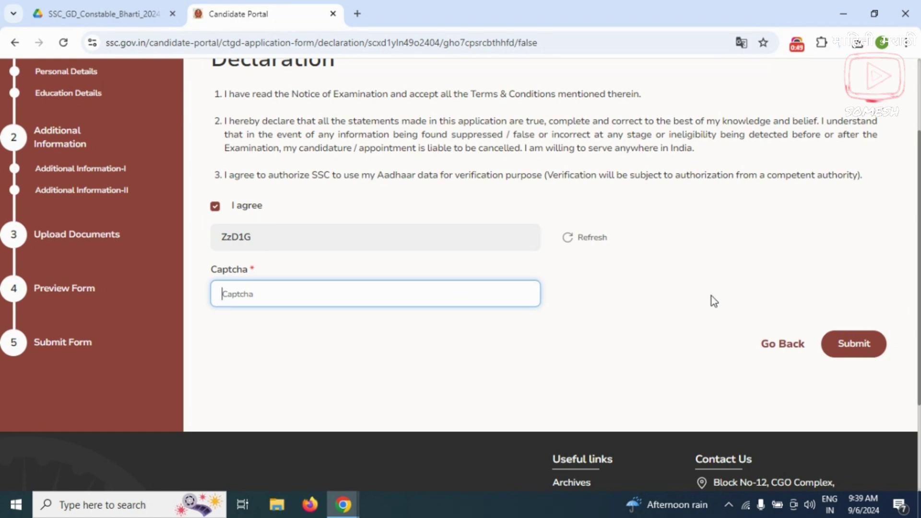
type("ZzD1G")
left_click(855, 345)
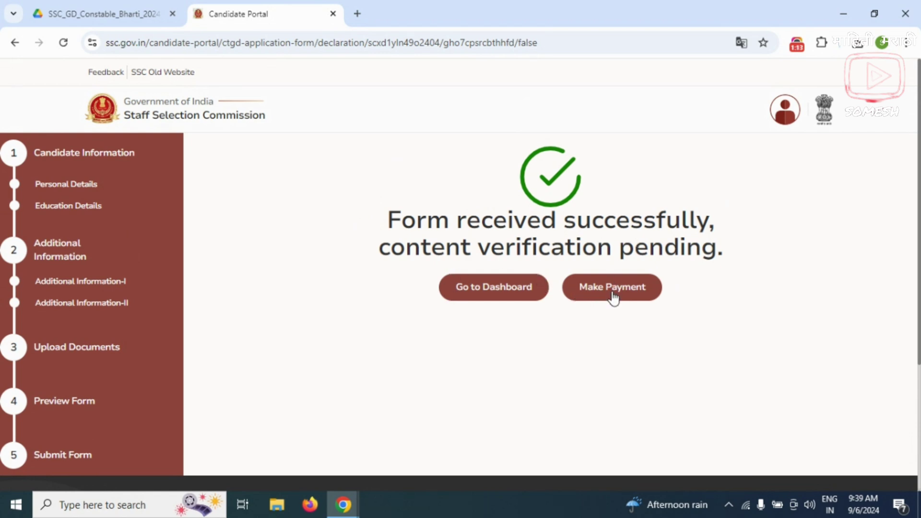
Step: Return to the dashboard and list My Applications showing Constable (GD) 2025 awaiting payment
left_click(506, 301)
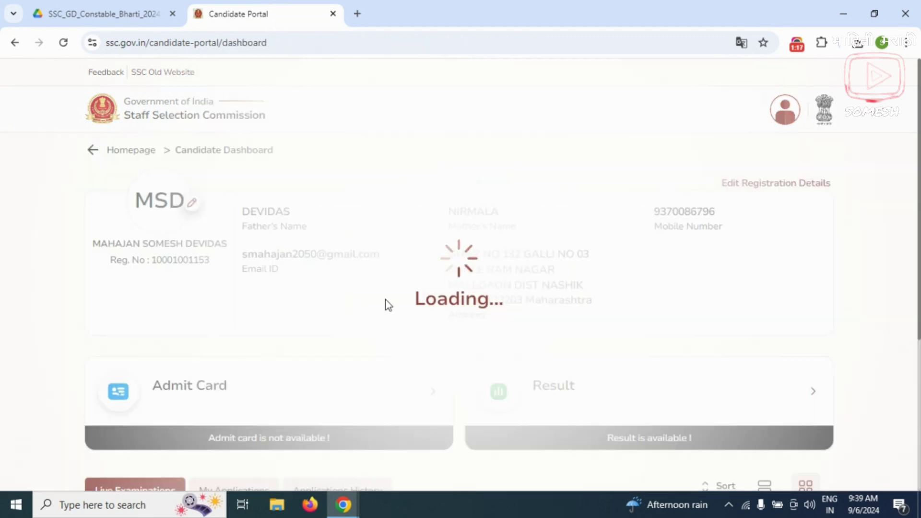
scroll(204, 309, "down", 4)
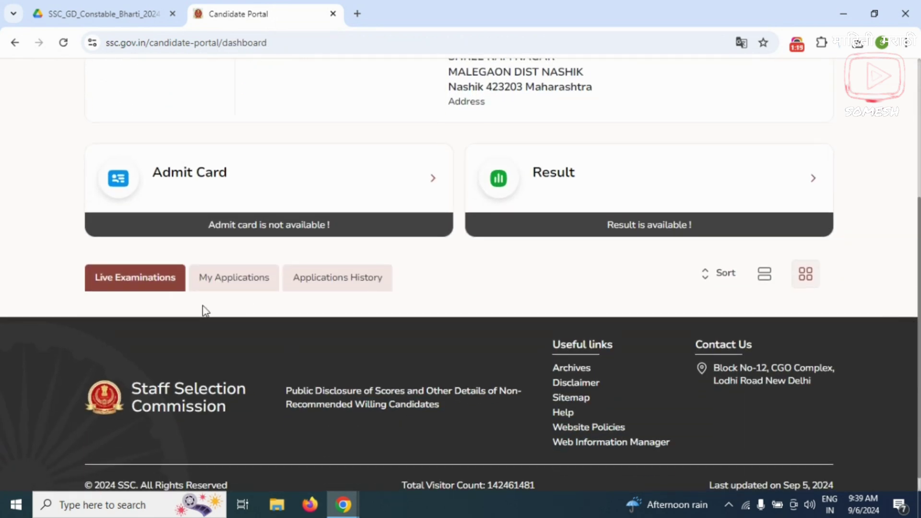
left_click(240, 279)
scroll(905, 258, "down", 3)
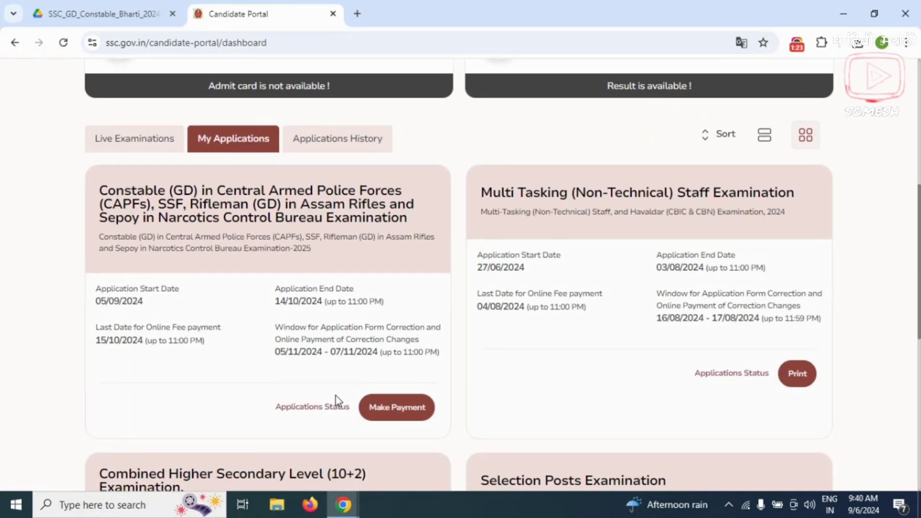
scroll(328, 329, "down", 2)
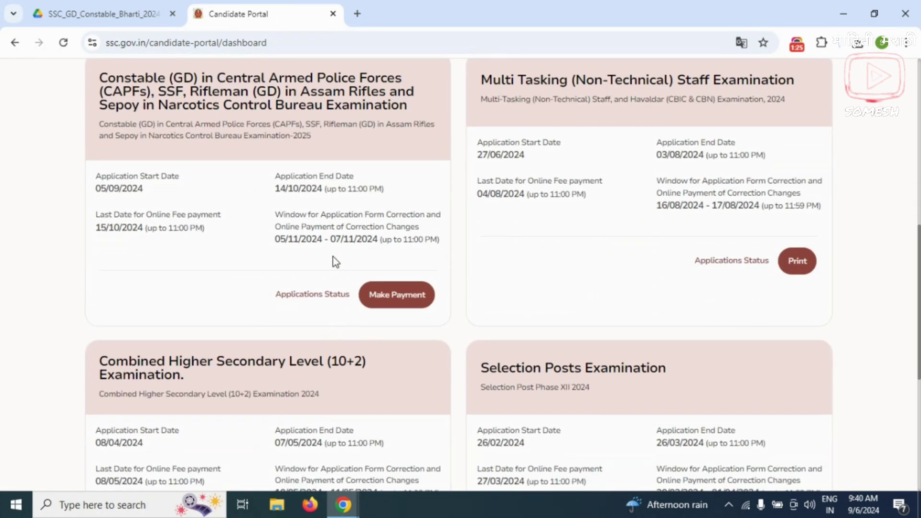